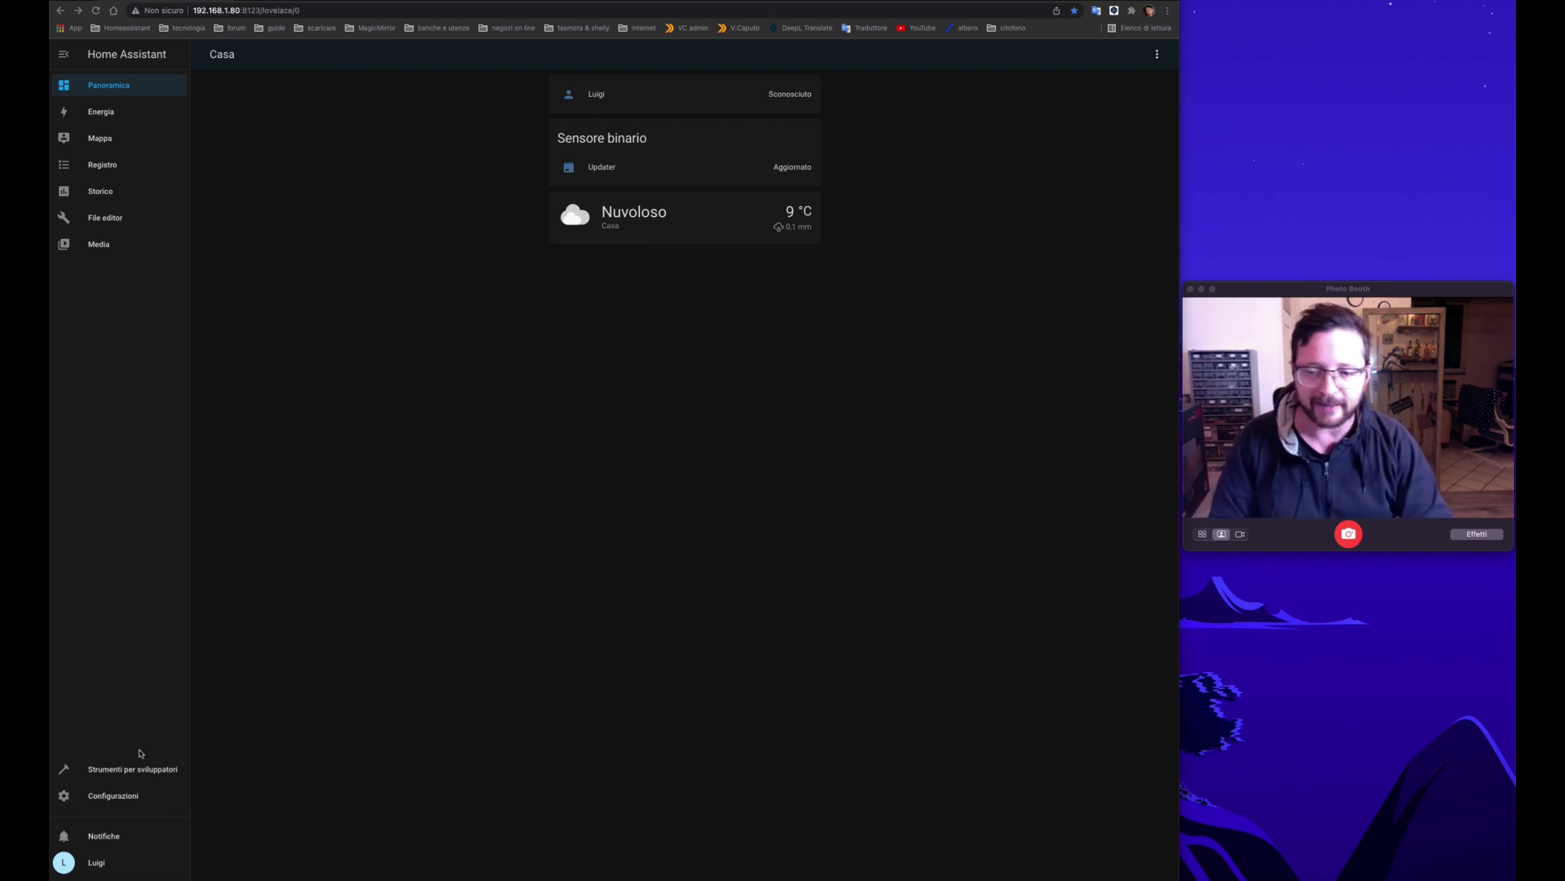
Step: Go to the Configurazioni dashboard from the sidebar
left_click(134, 799)
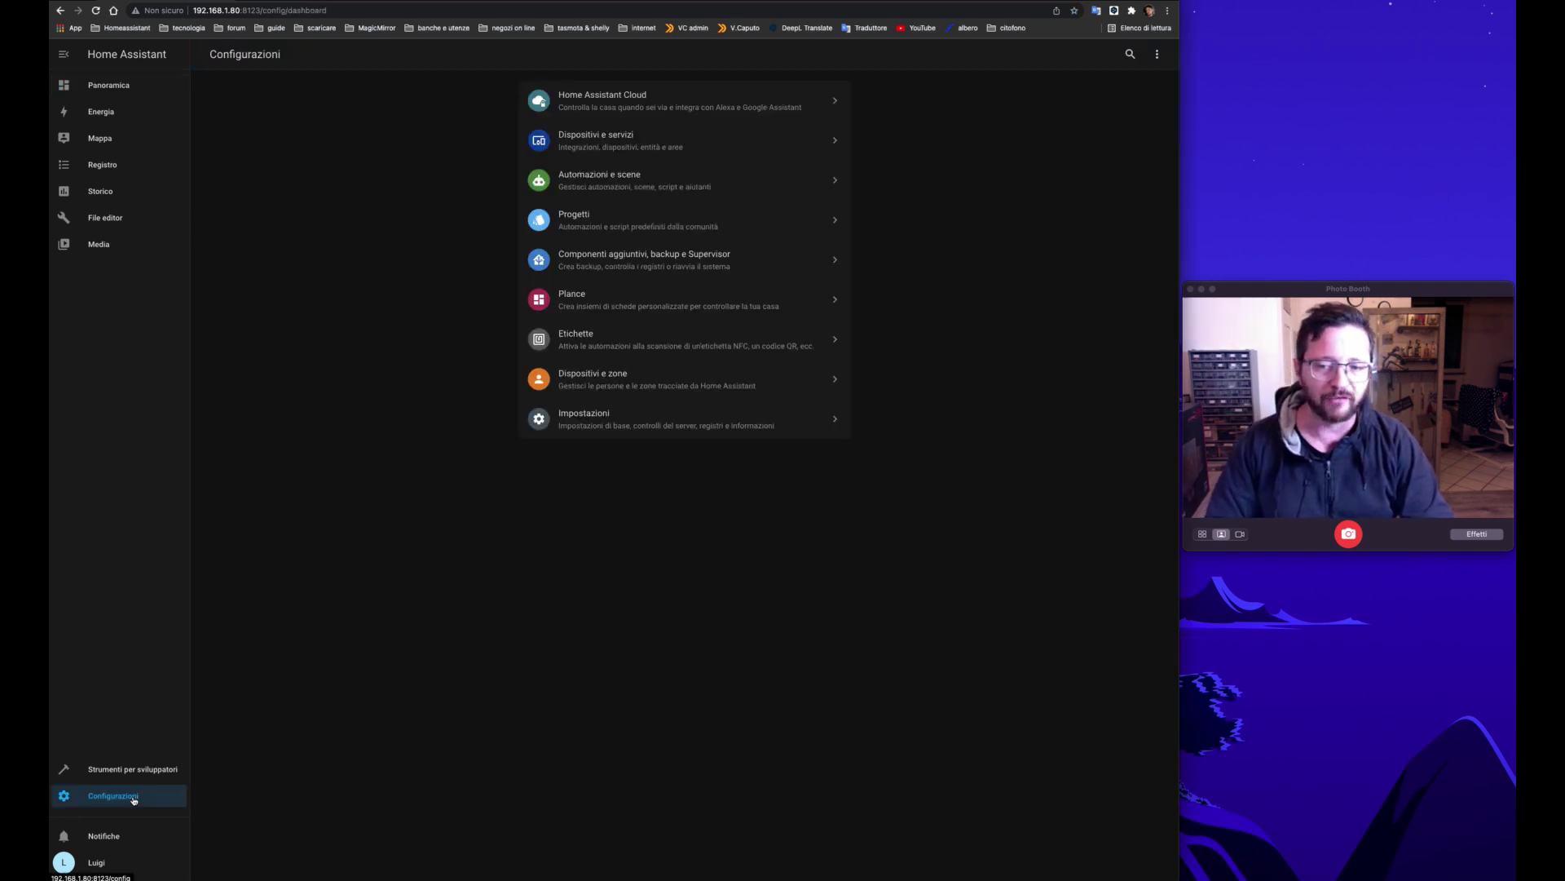
Step: Install the Mosquitto broker add-on from the store and enable Watchdog
left_click(609, 261)
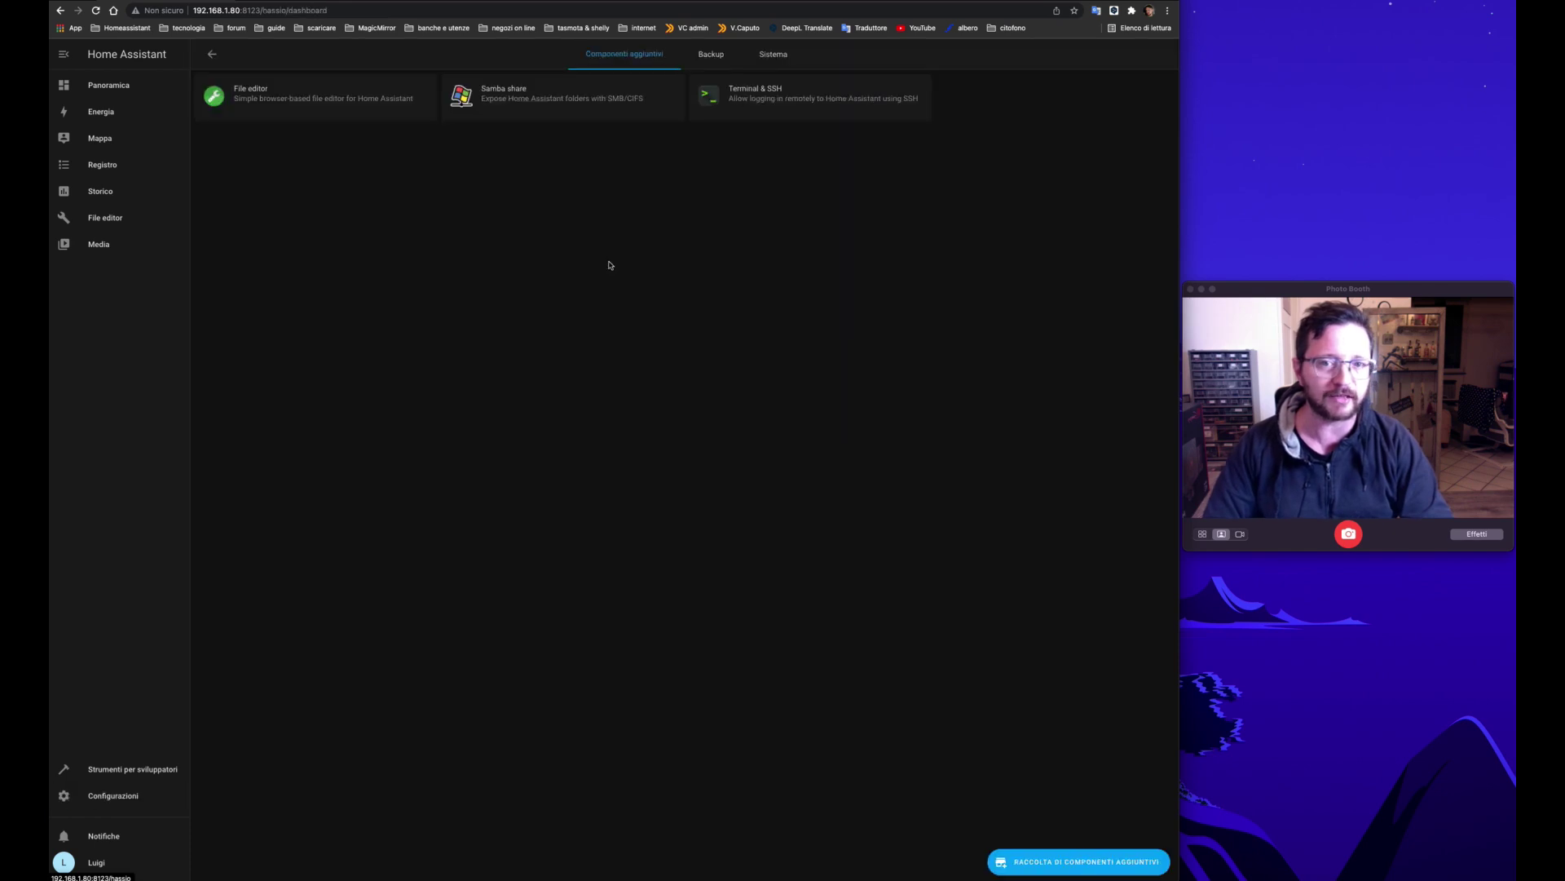
left_click(1058, 861)
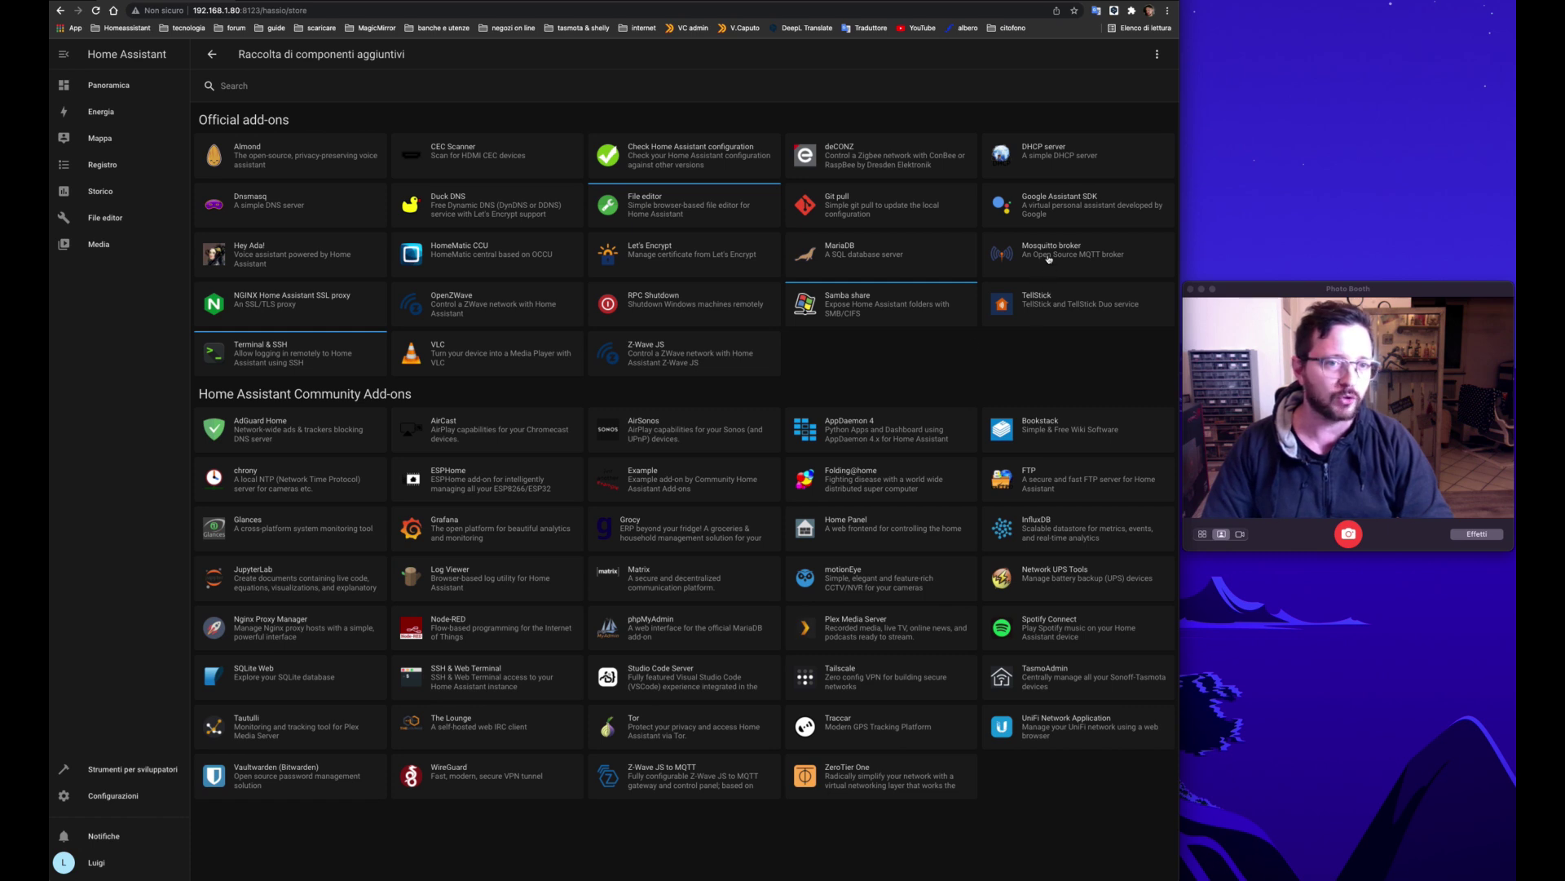
left_click(1048, 257)
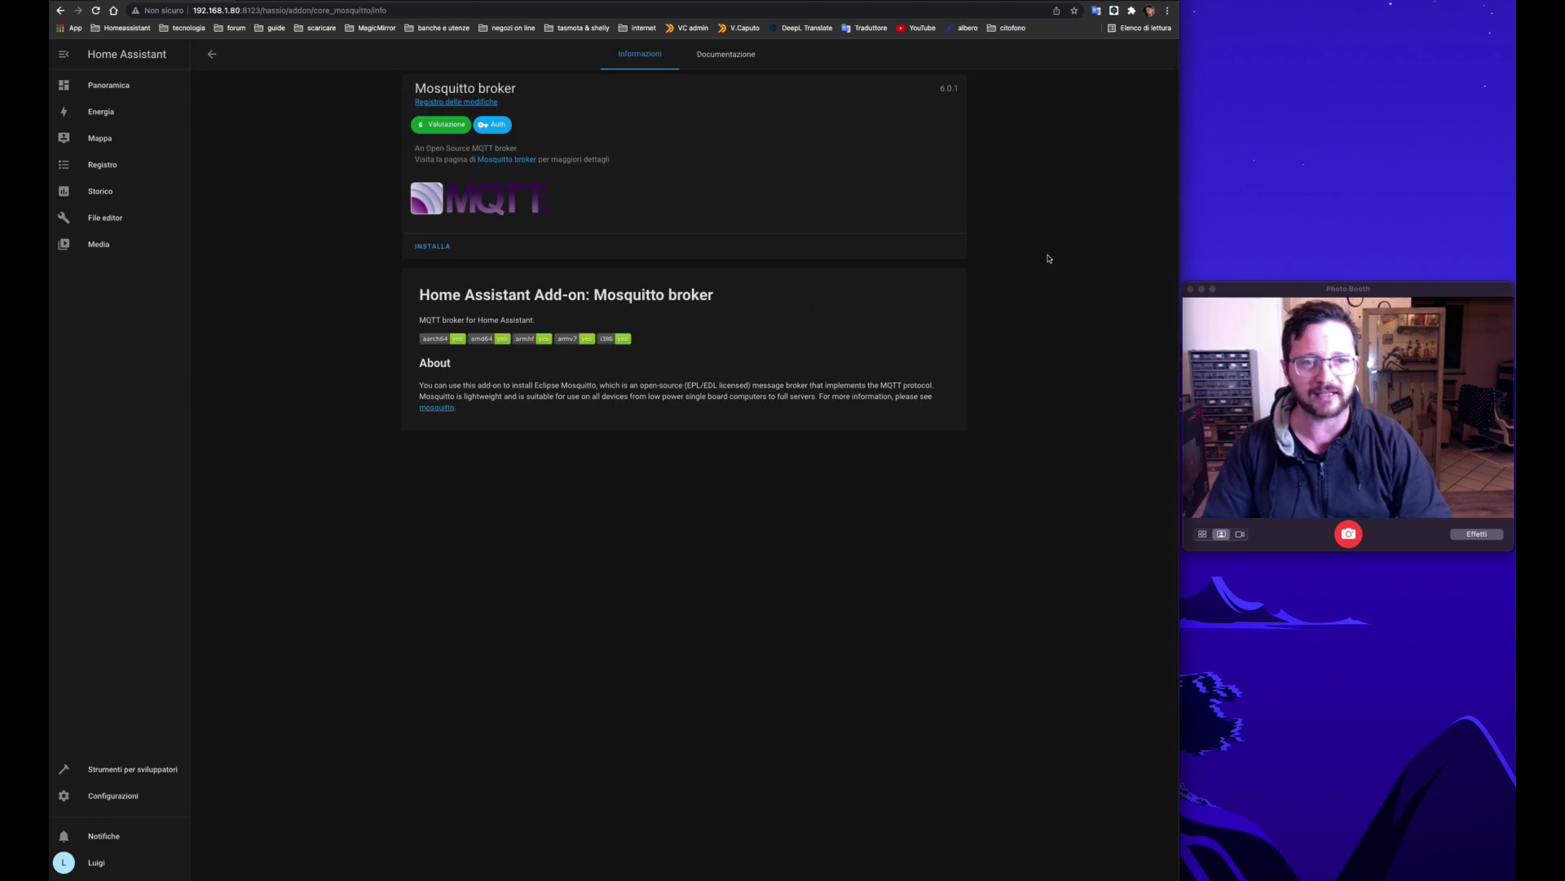
left_click(431, 245)
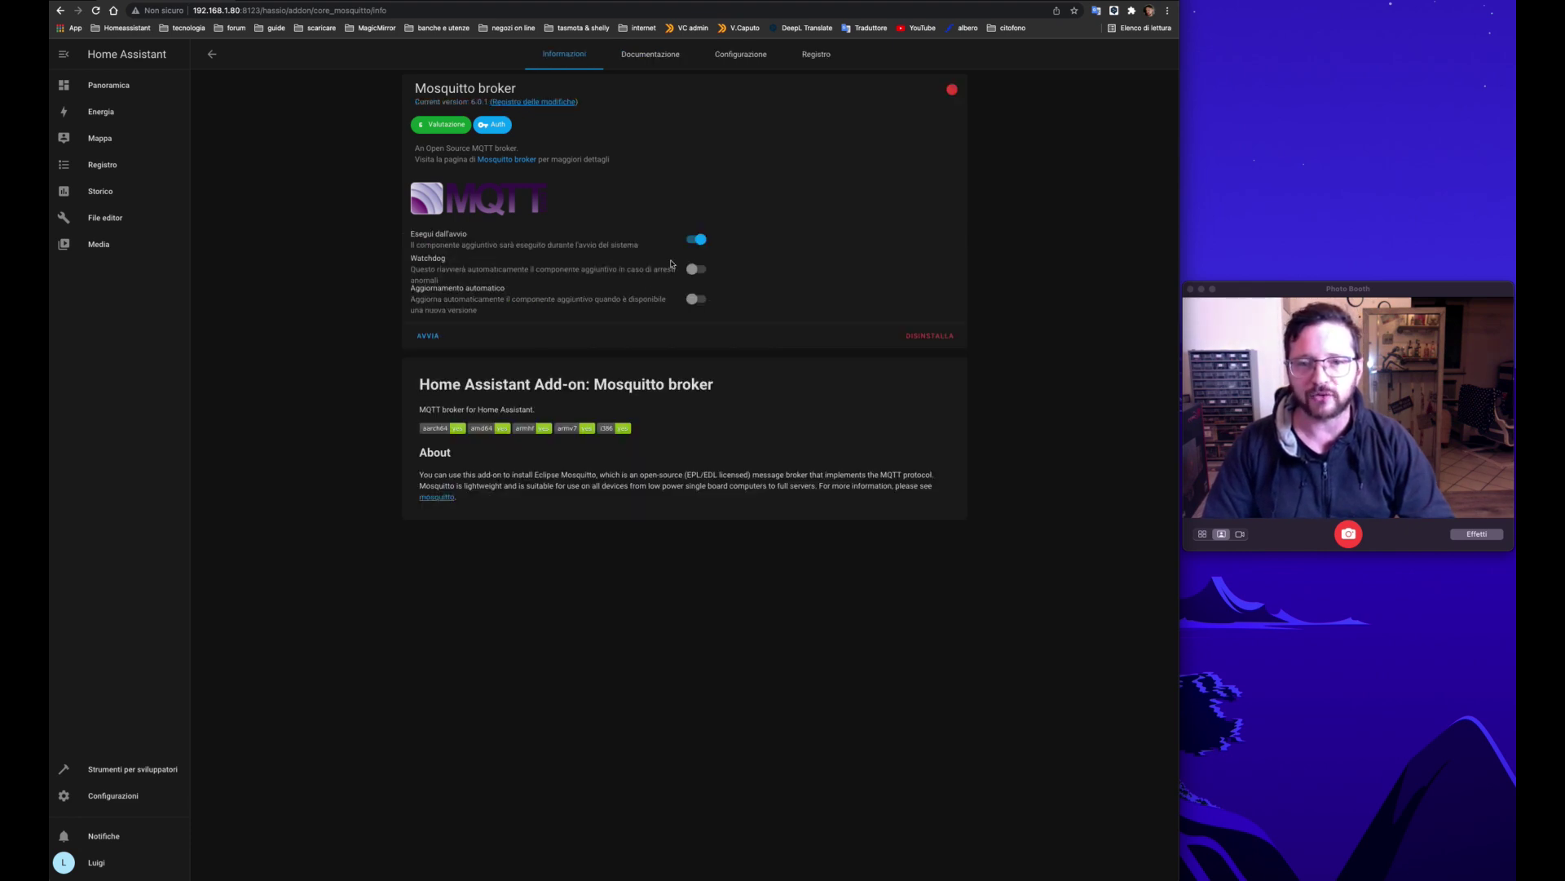
left_click(697, 271)
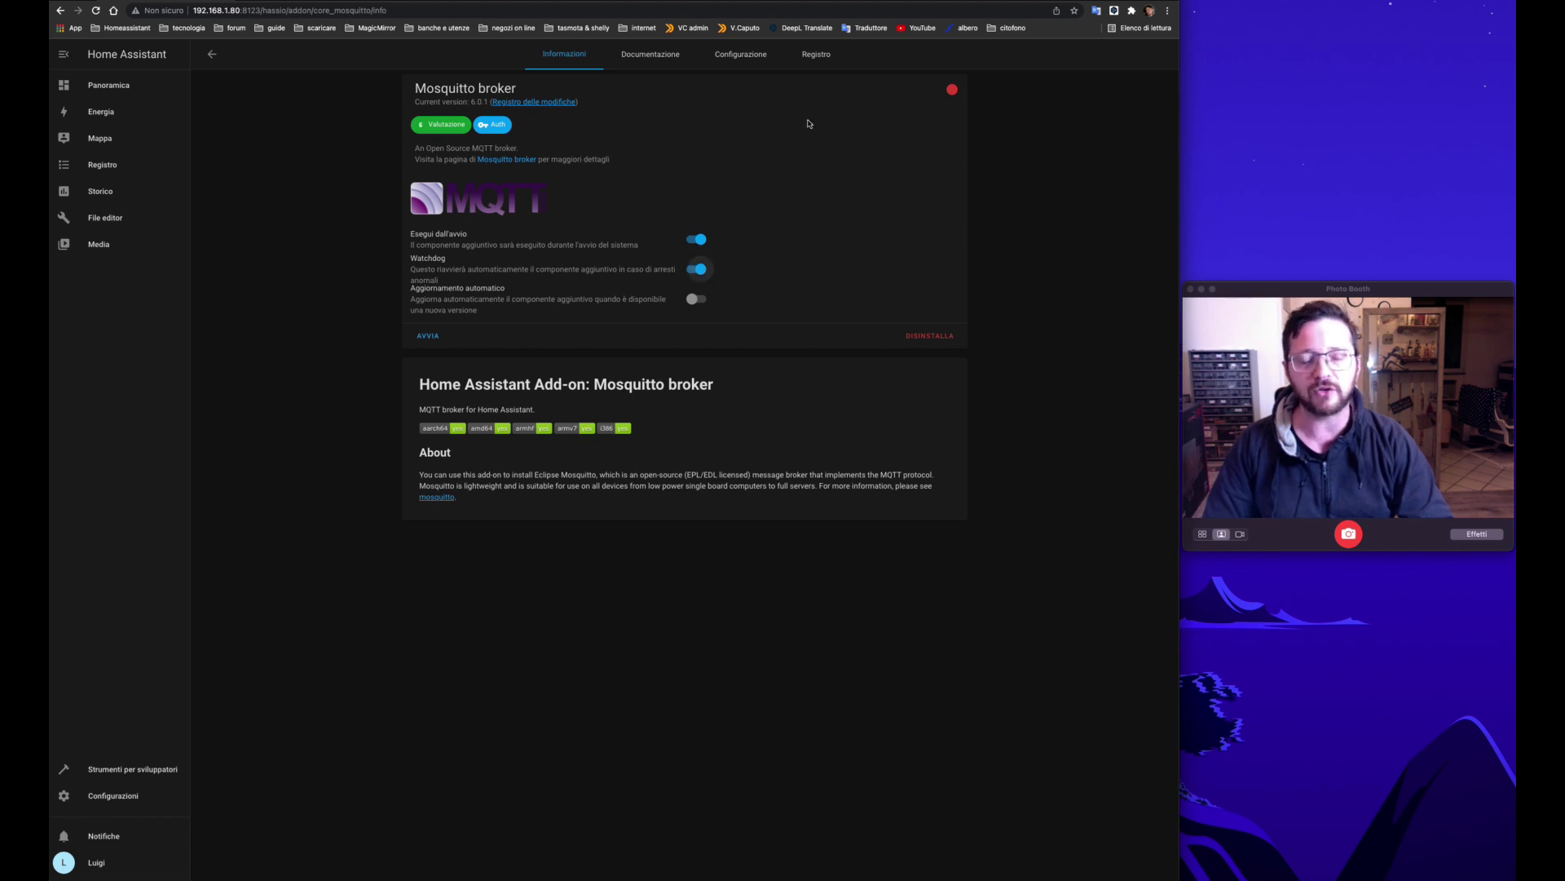
left_click(743, 57)
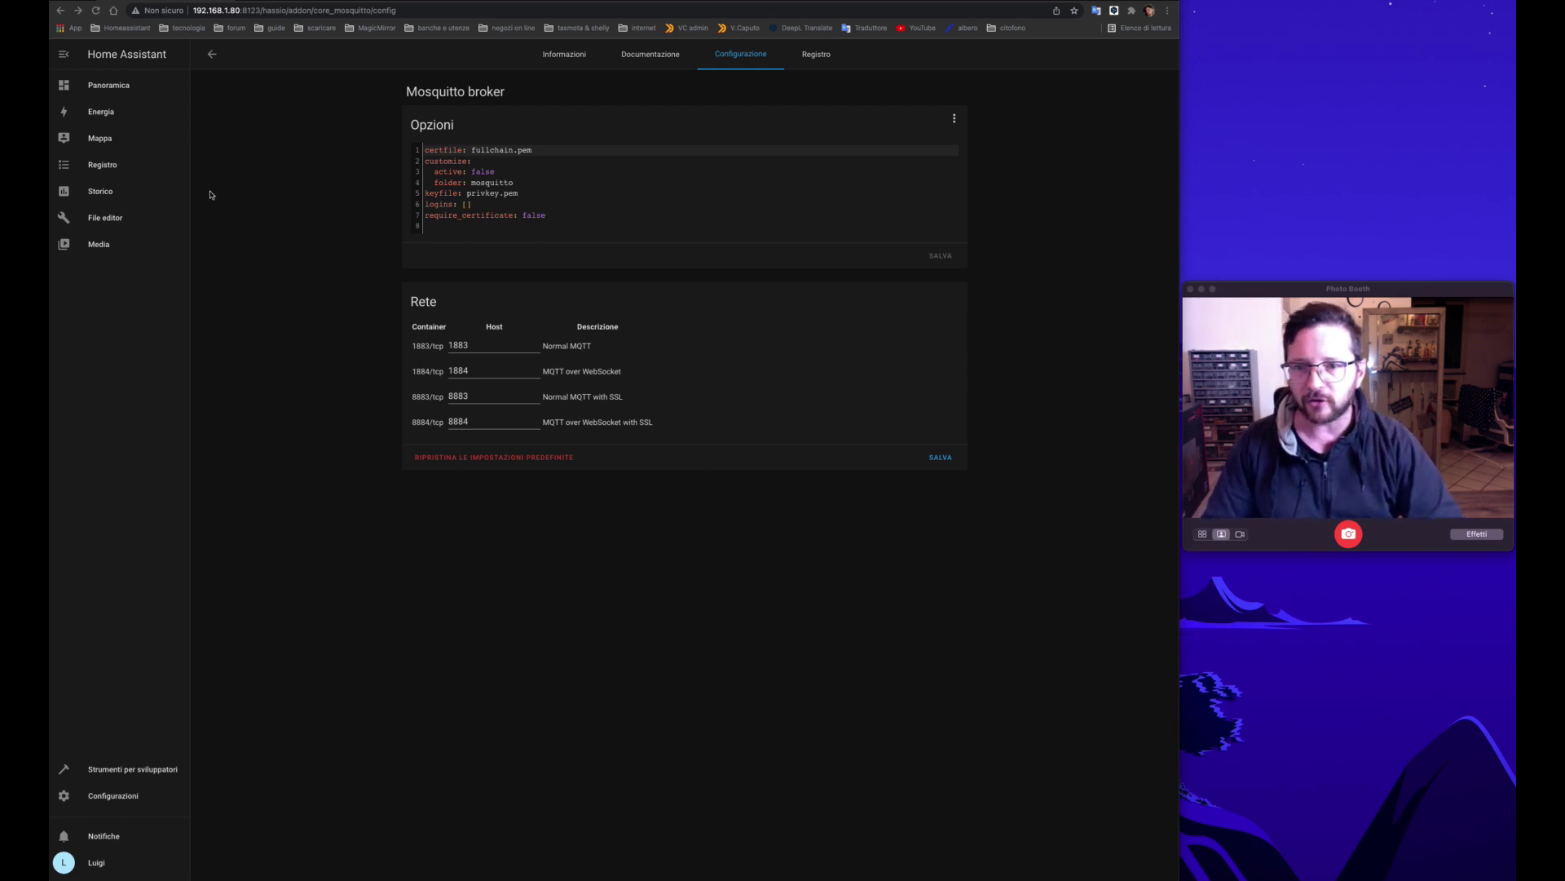
Step: Replace the empty logins list with an MQTT username and password entry
left_click(479, 205)
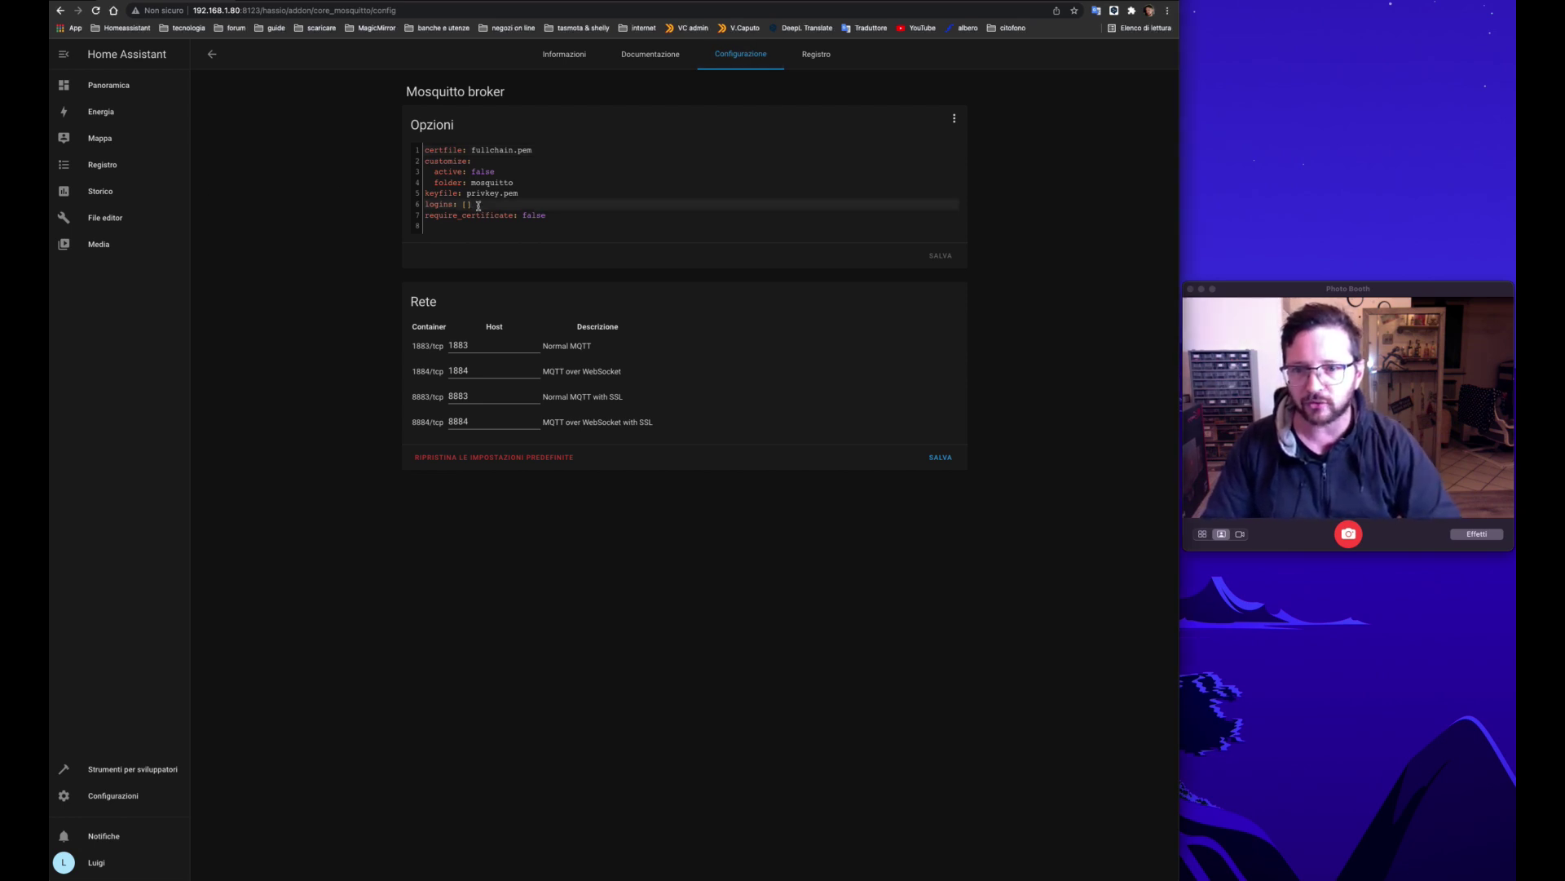
key("BackSpace")
key("BackSpace")
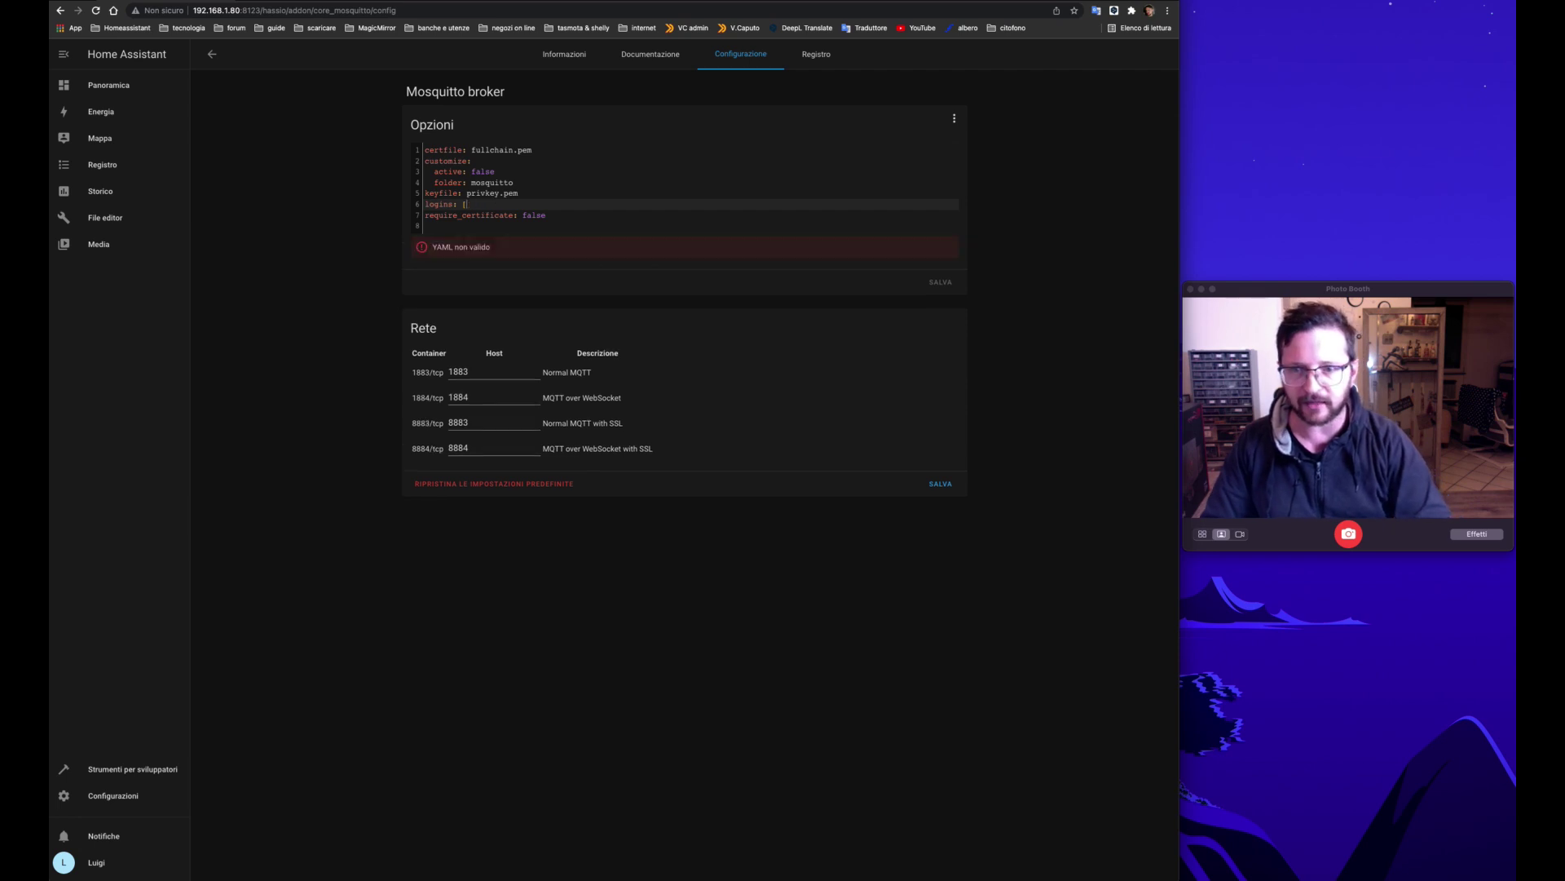
key("Return")
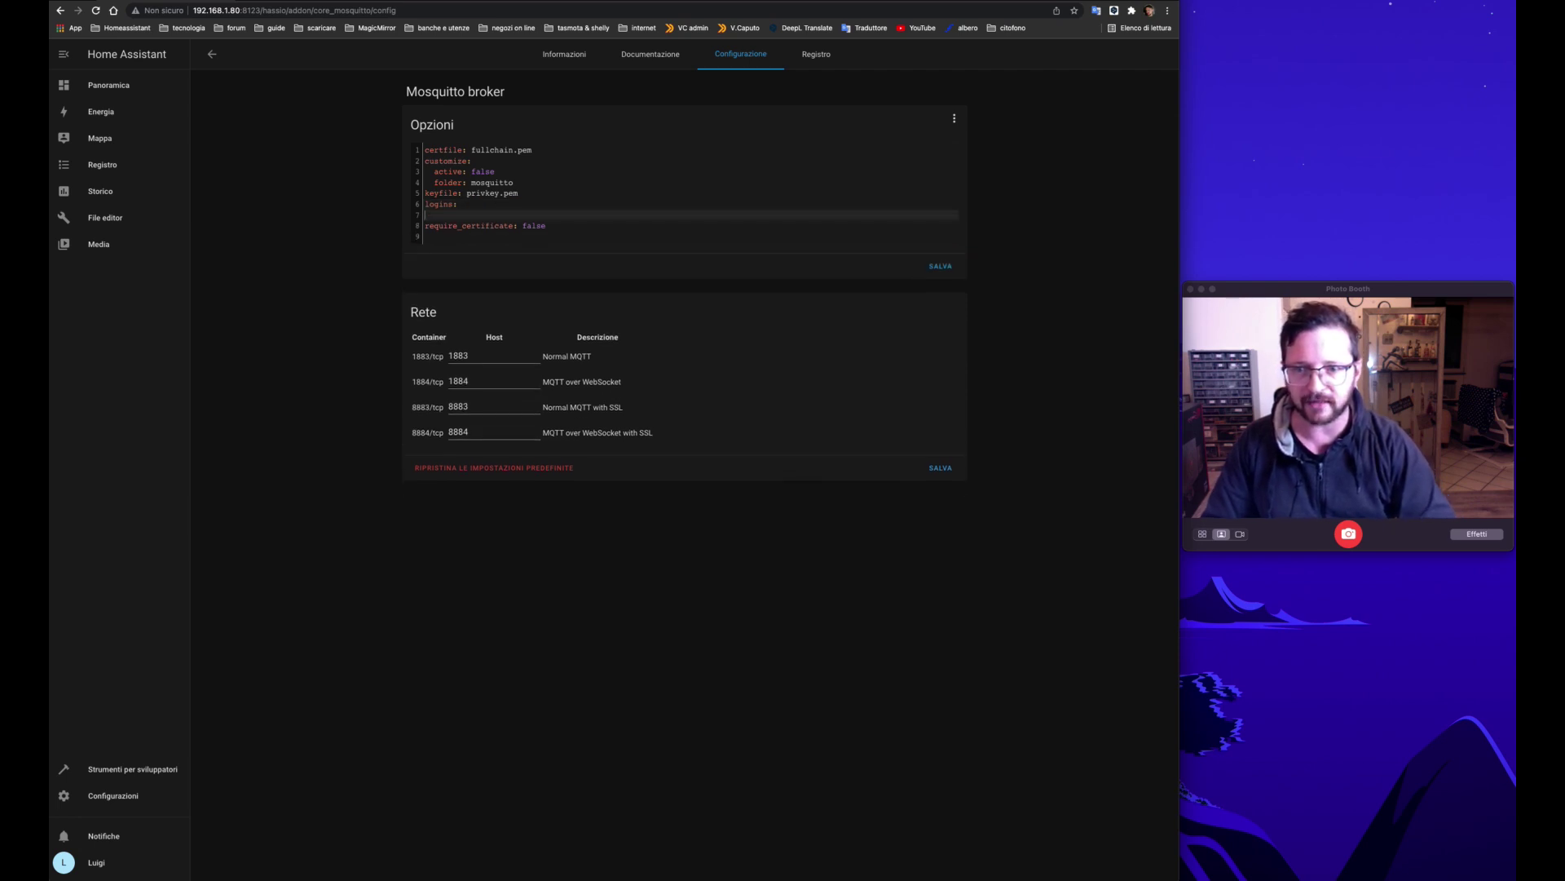
key("super+v")
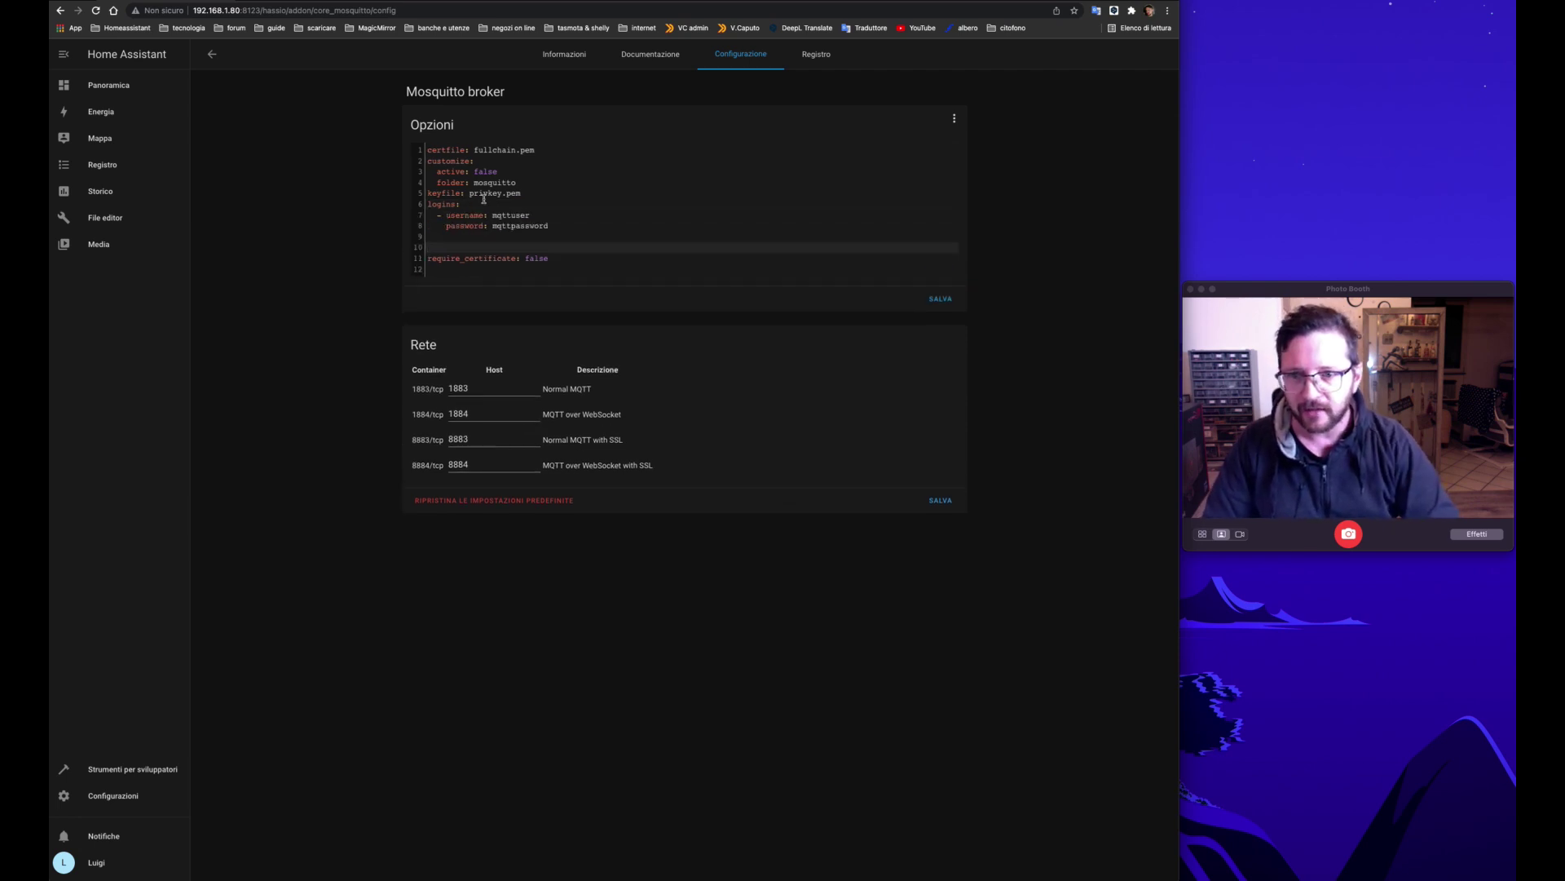
key("BackSpace")
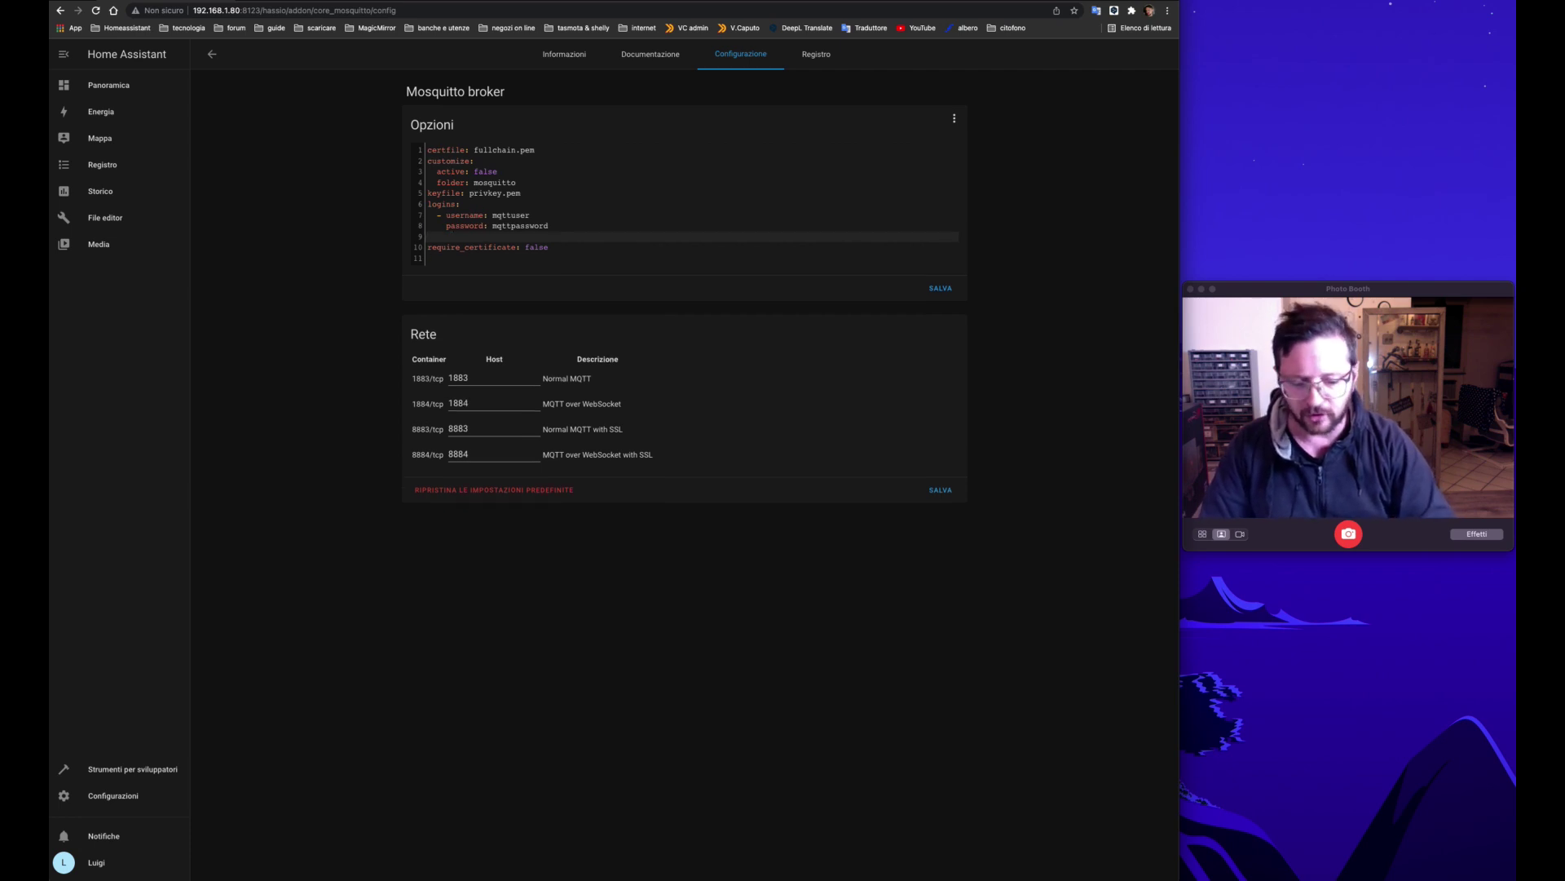
key("BackSpace")
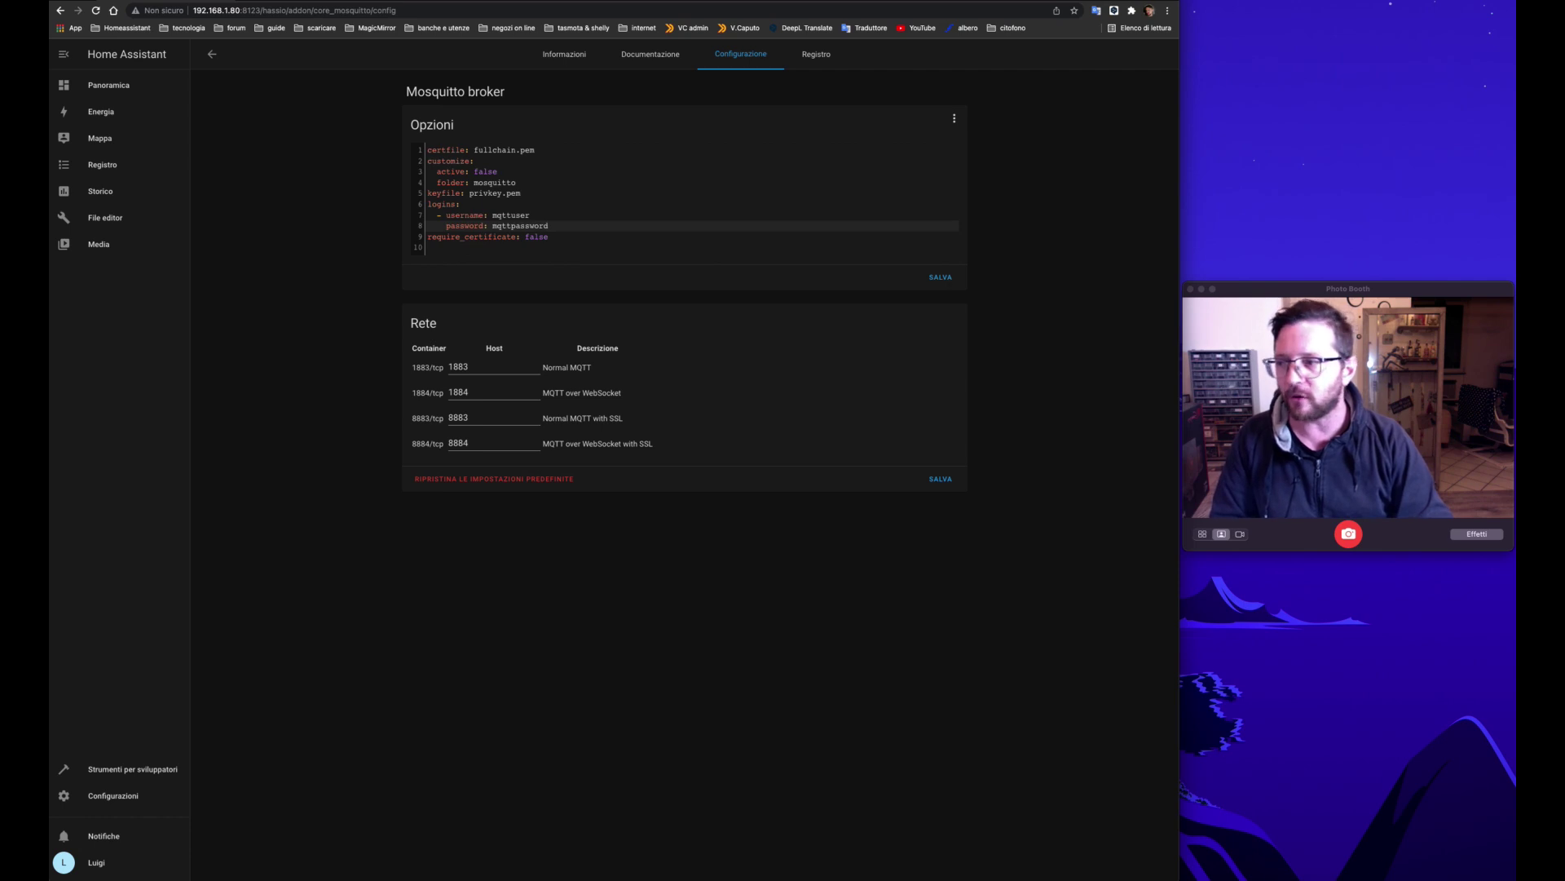
key("super+Tab")
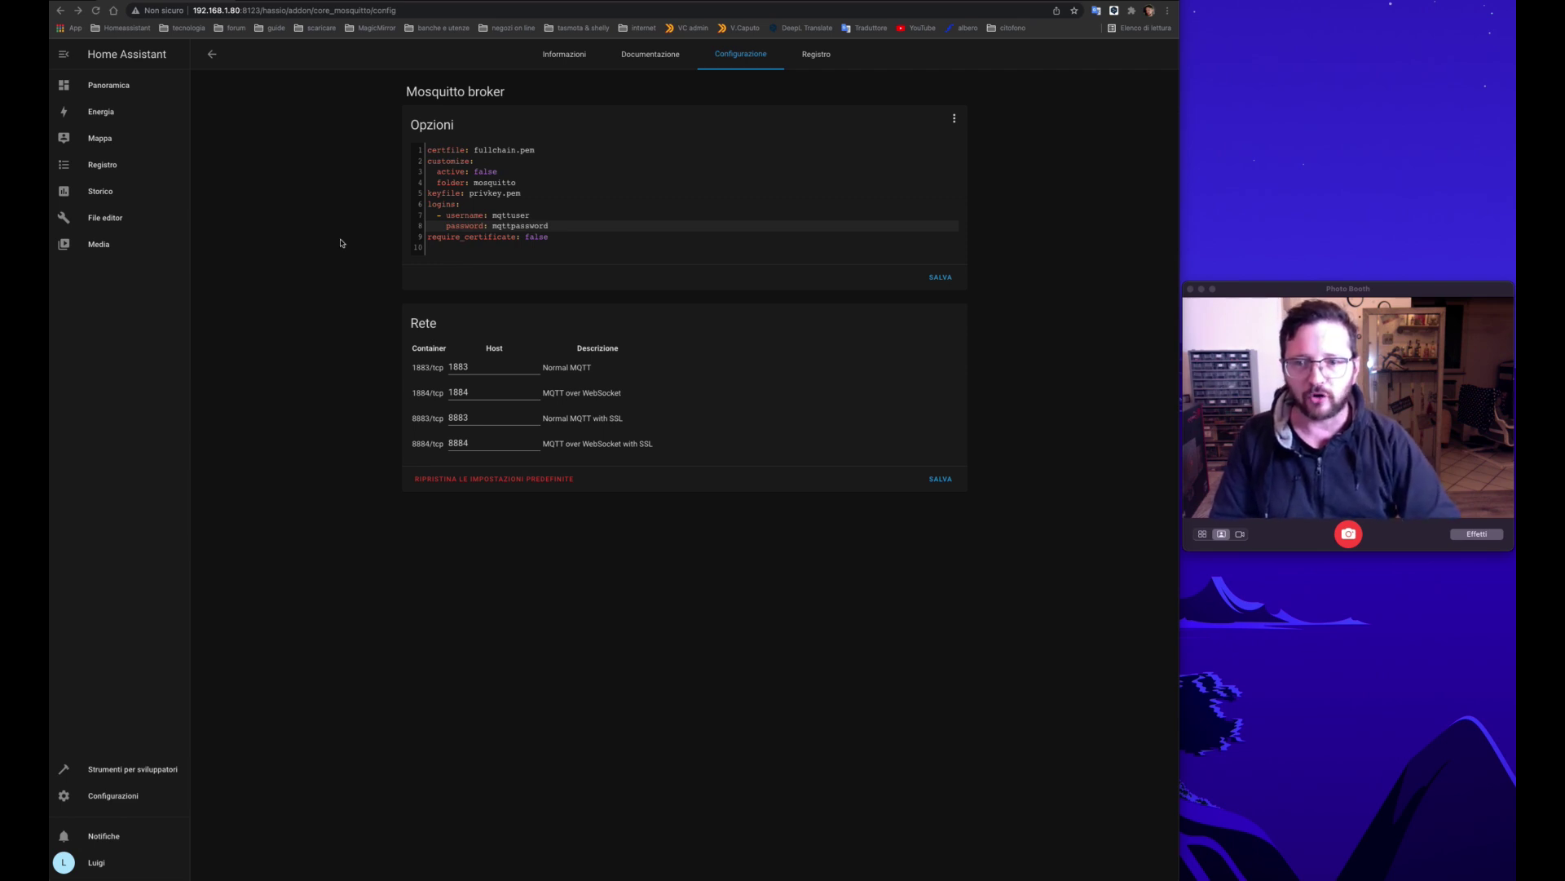
Step: Add anonymous: false to the broker options and save them
left_click(453, 245)
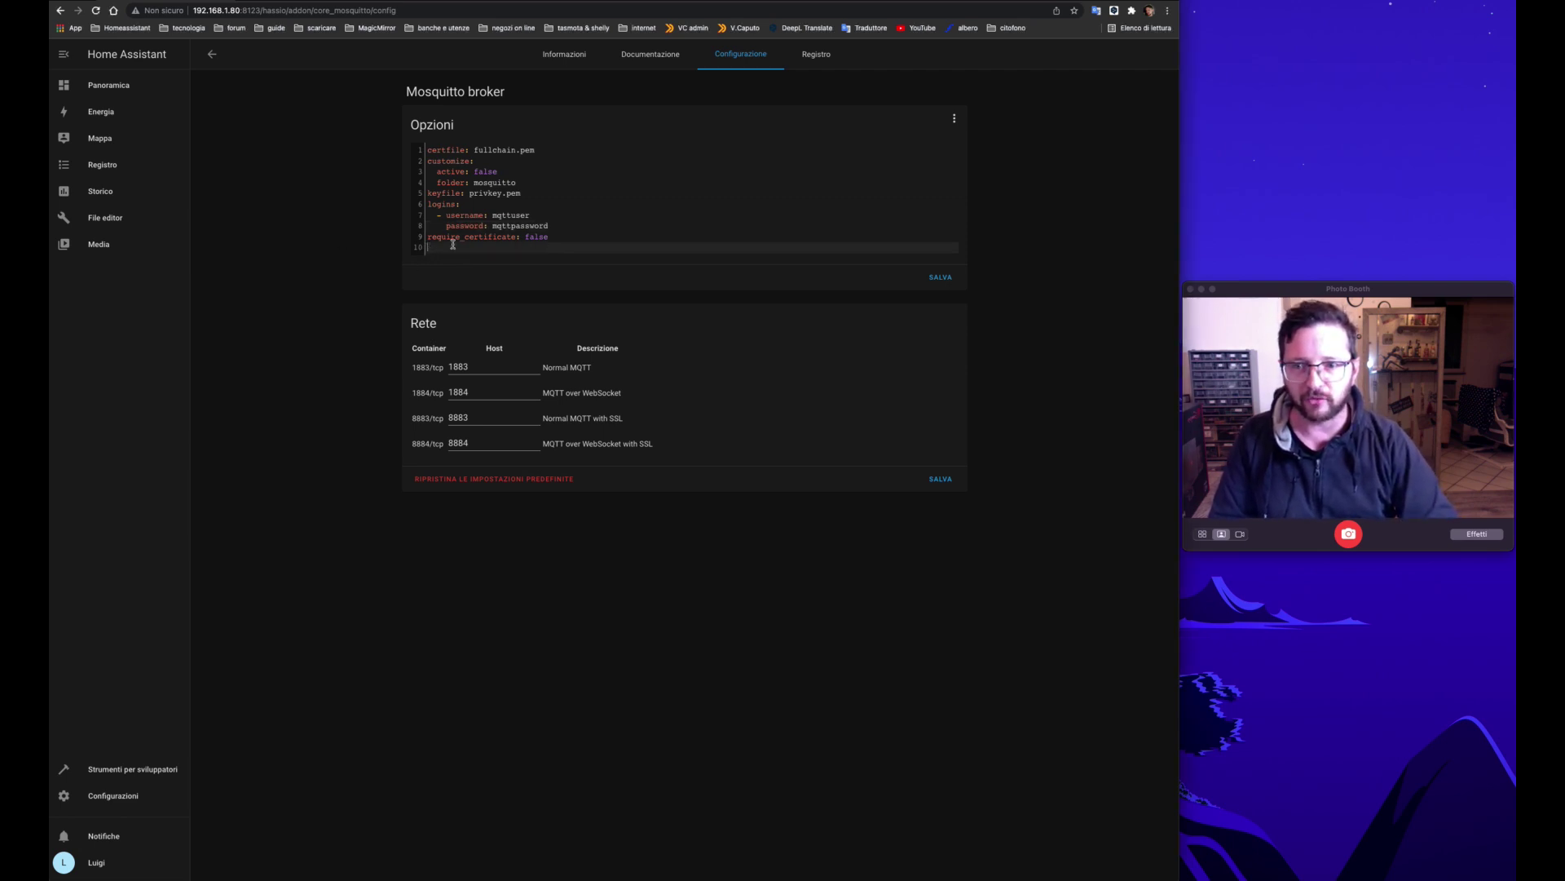
type("anonymous: false")
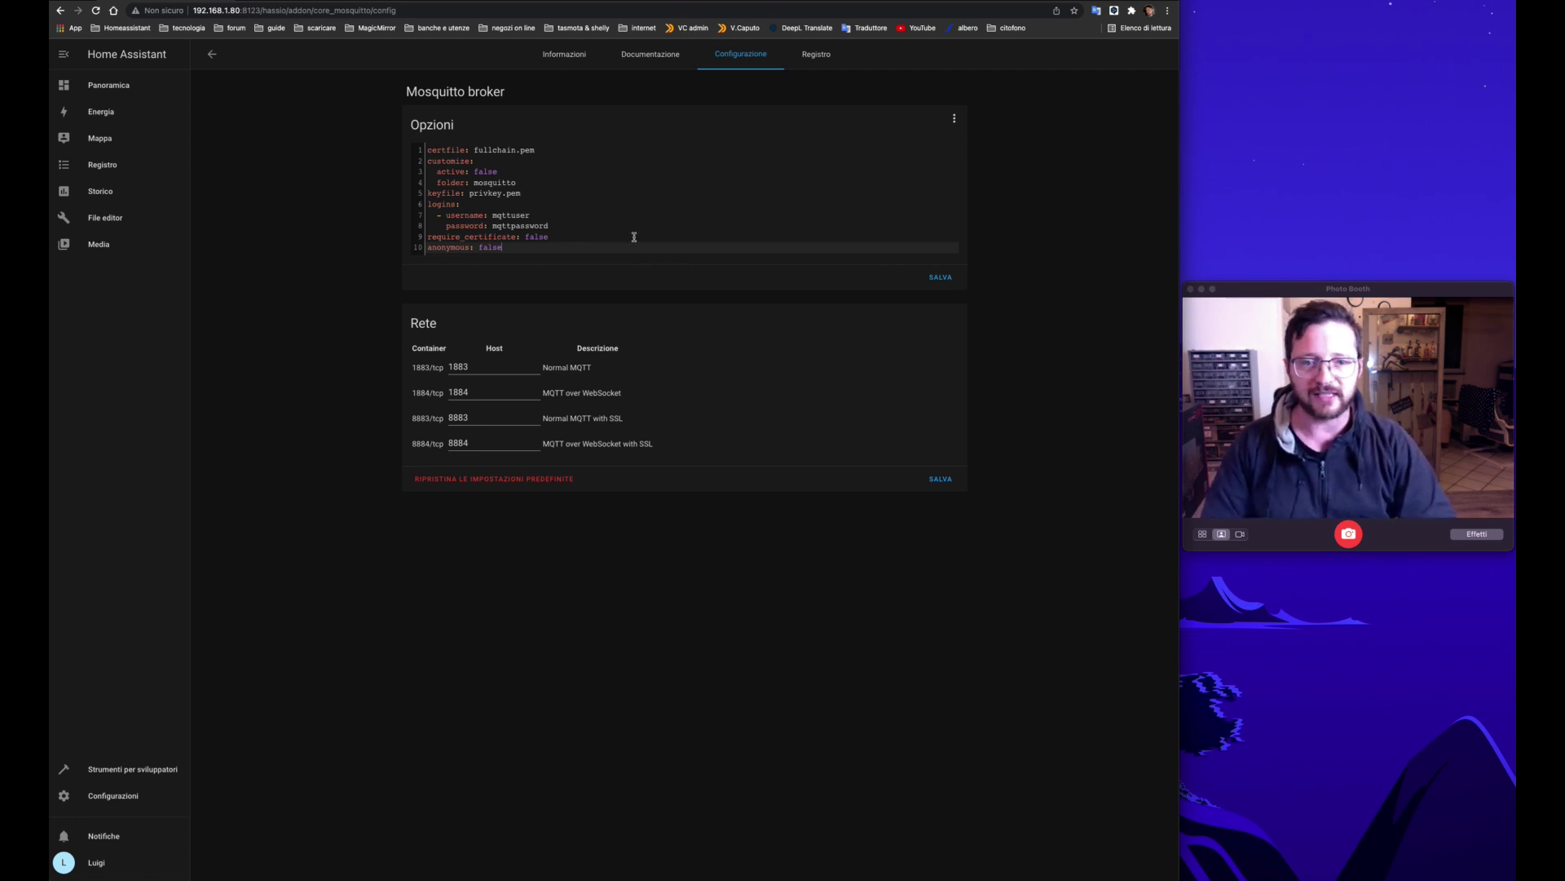
left_click(943, 278)
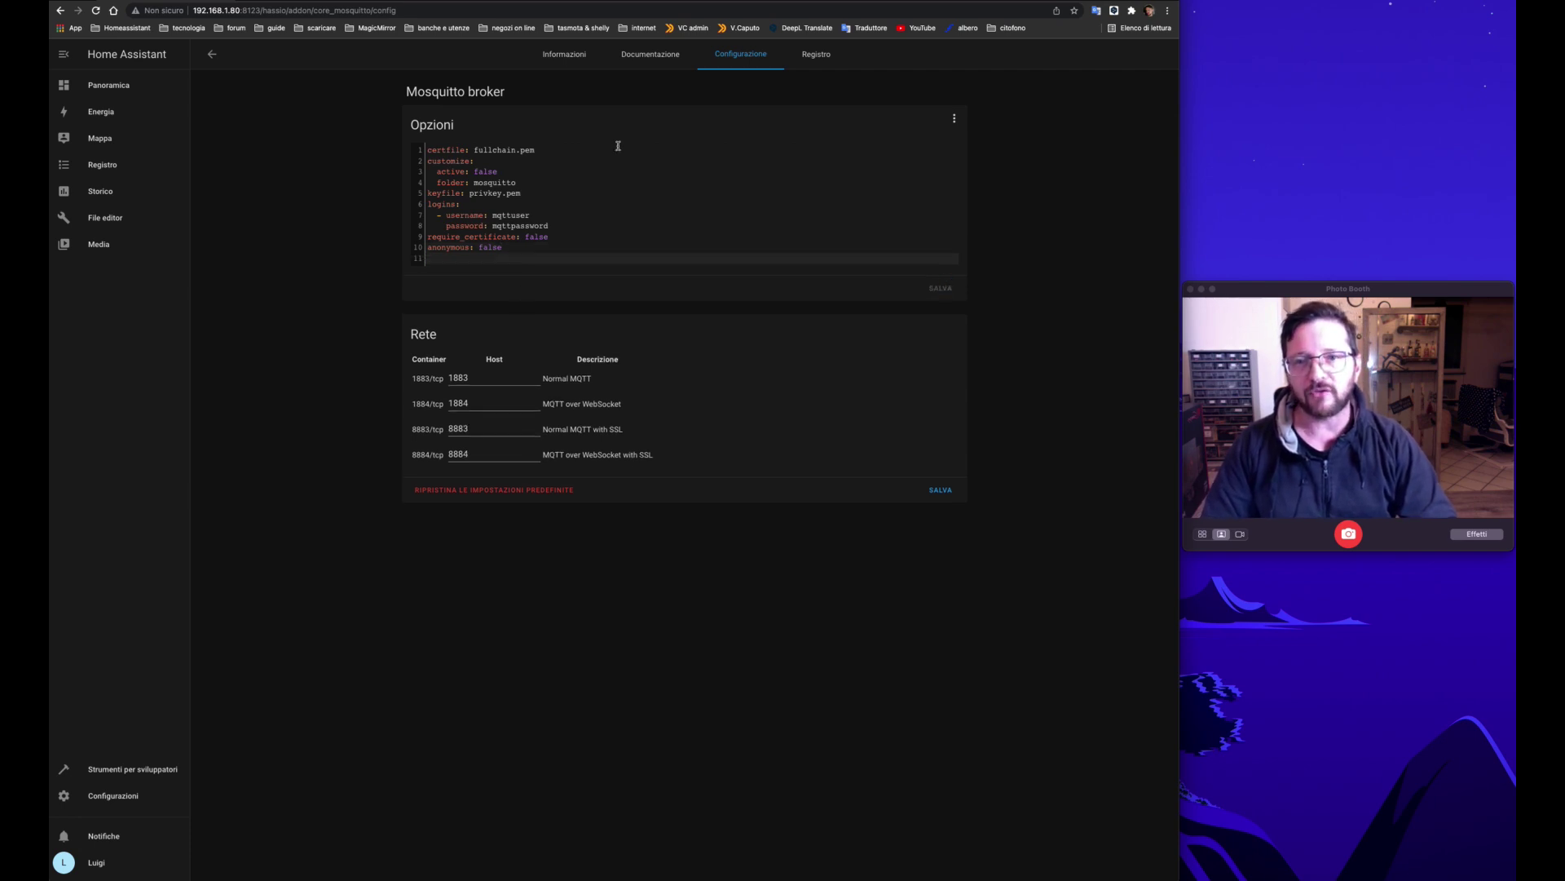
left_click(568, 65)
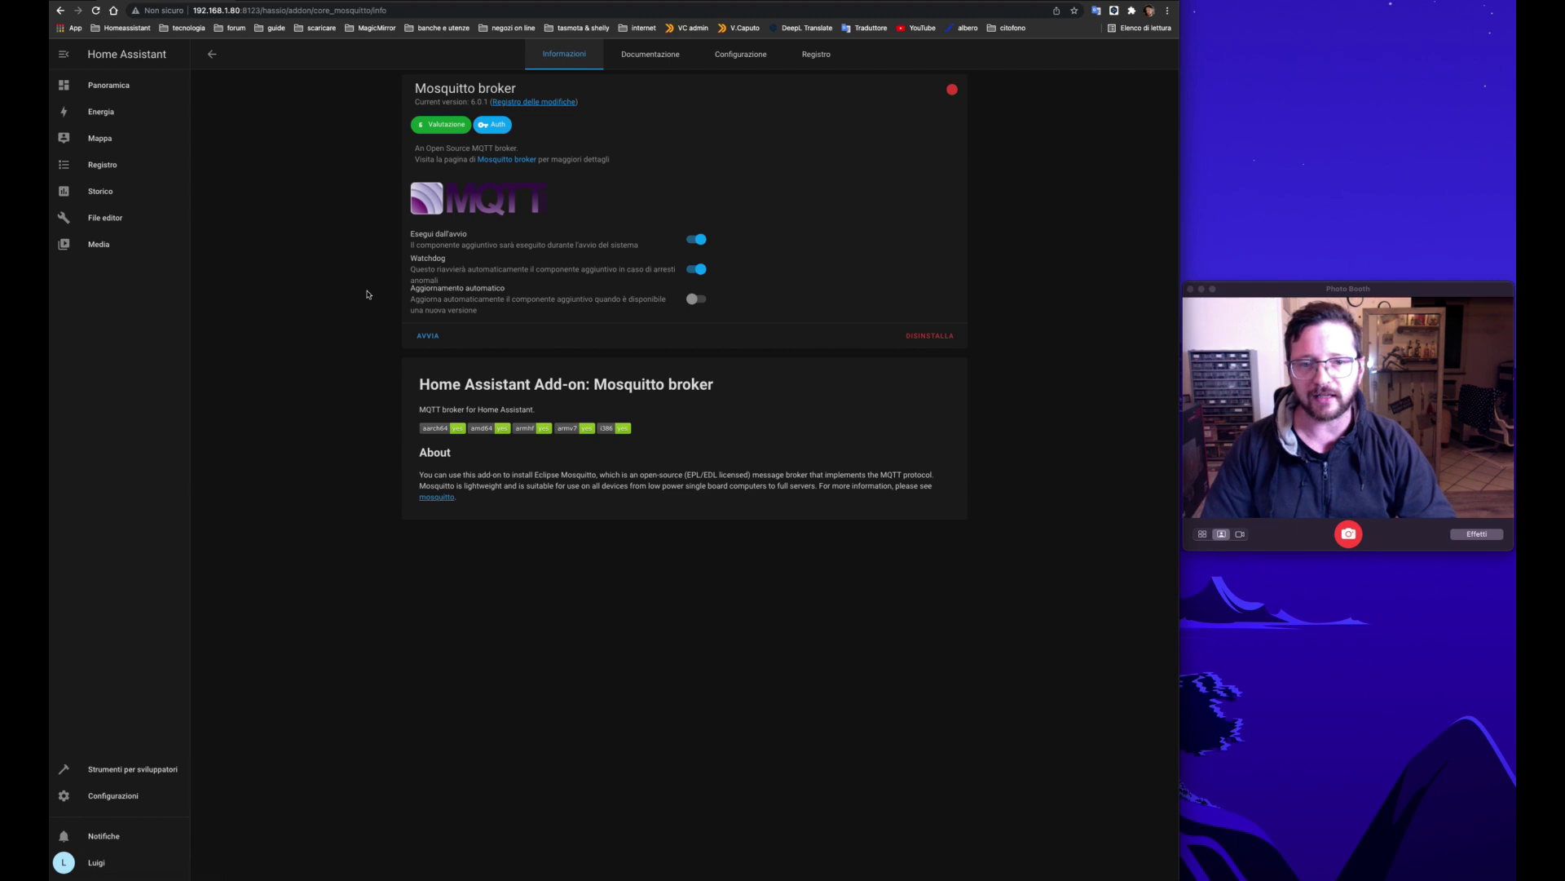
Step: Start the Mosquitto broker add-on, then return to Configurazioni
left_click(430, 340)
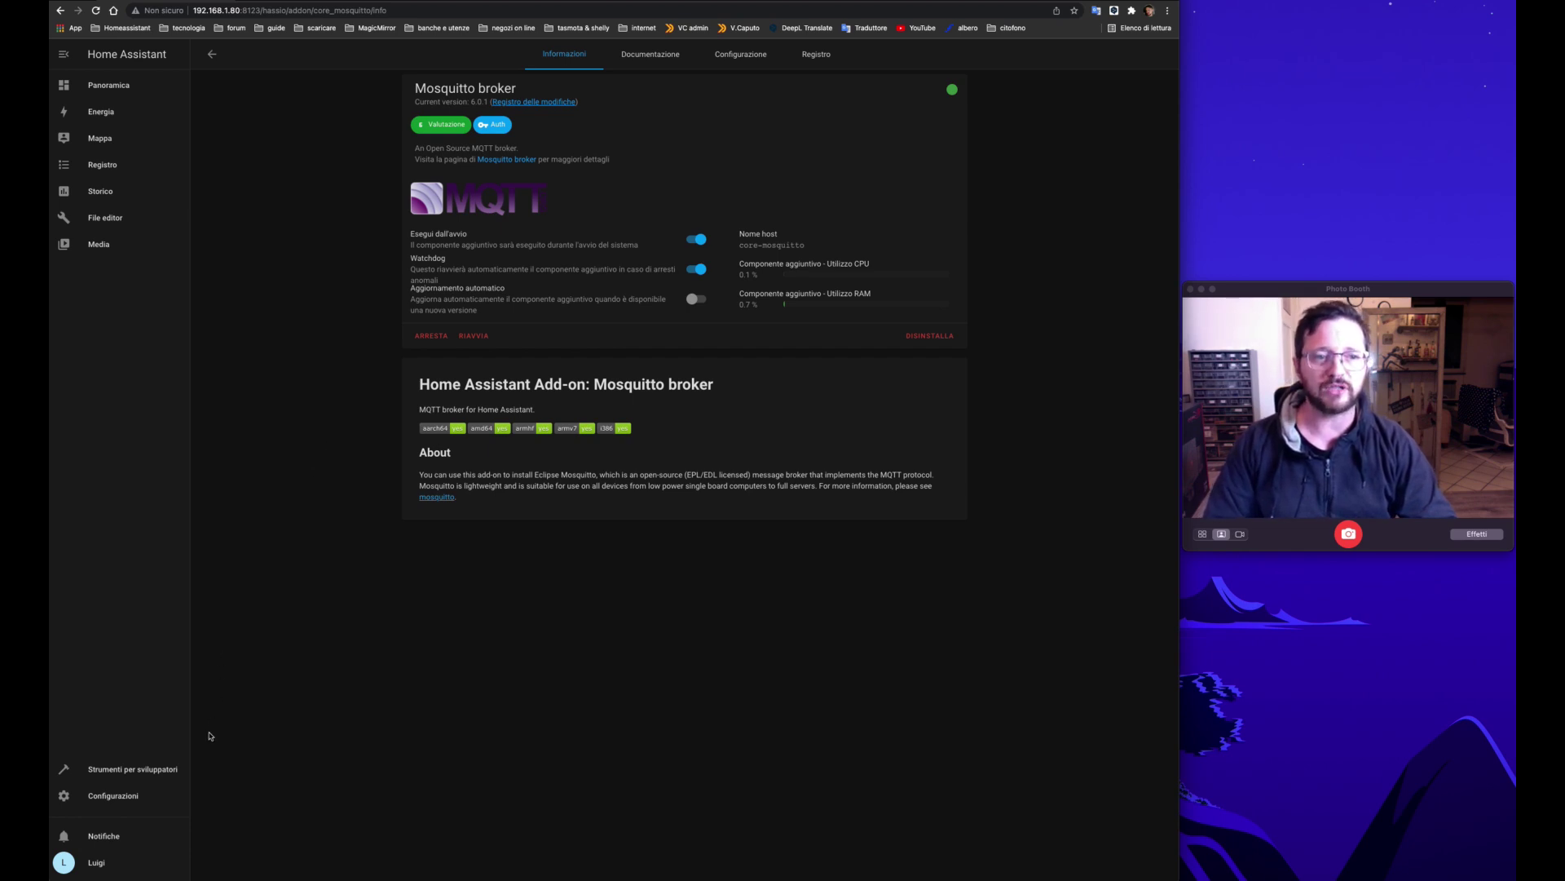
left_click(121, 798)
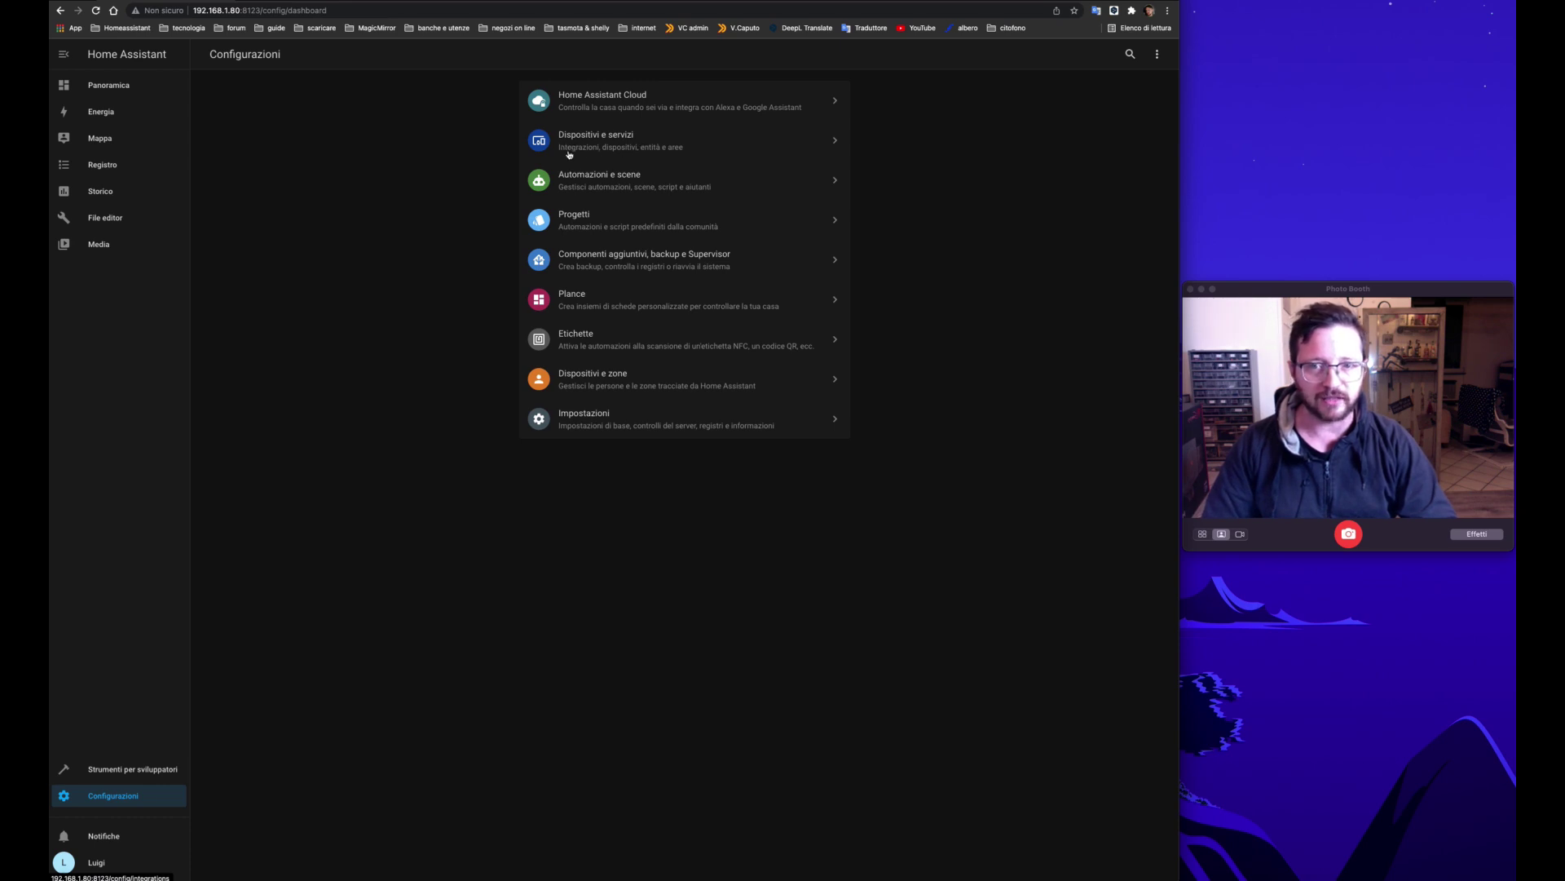
Step: Set up the discovered MQTT integration via Dispositivi e servizi, connecting to Mosquitto
left_click(577, 157)
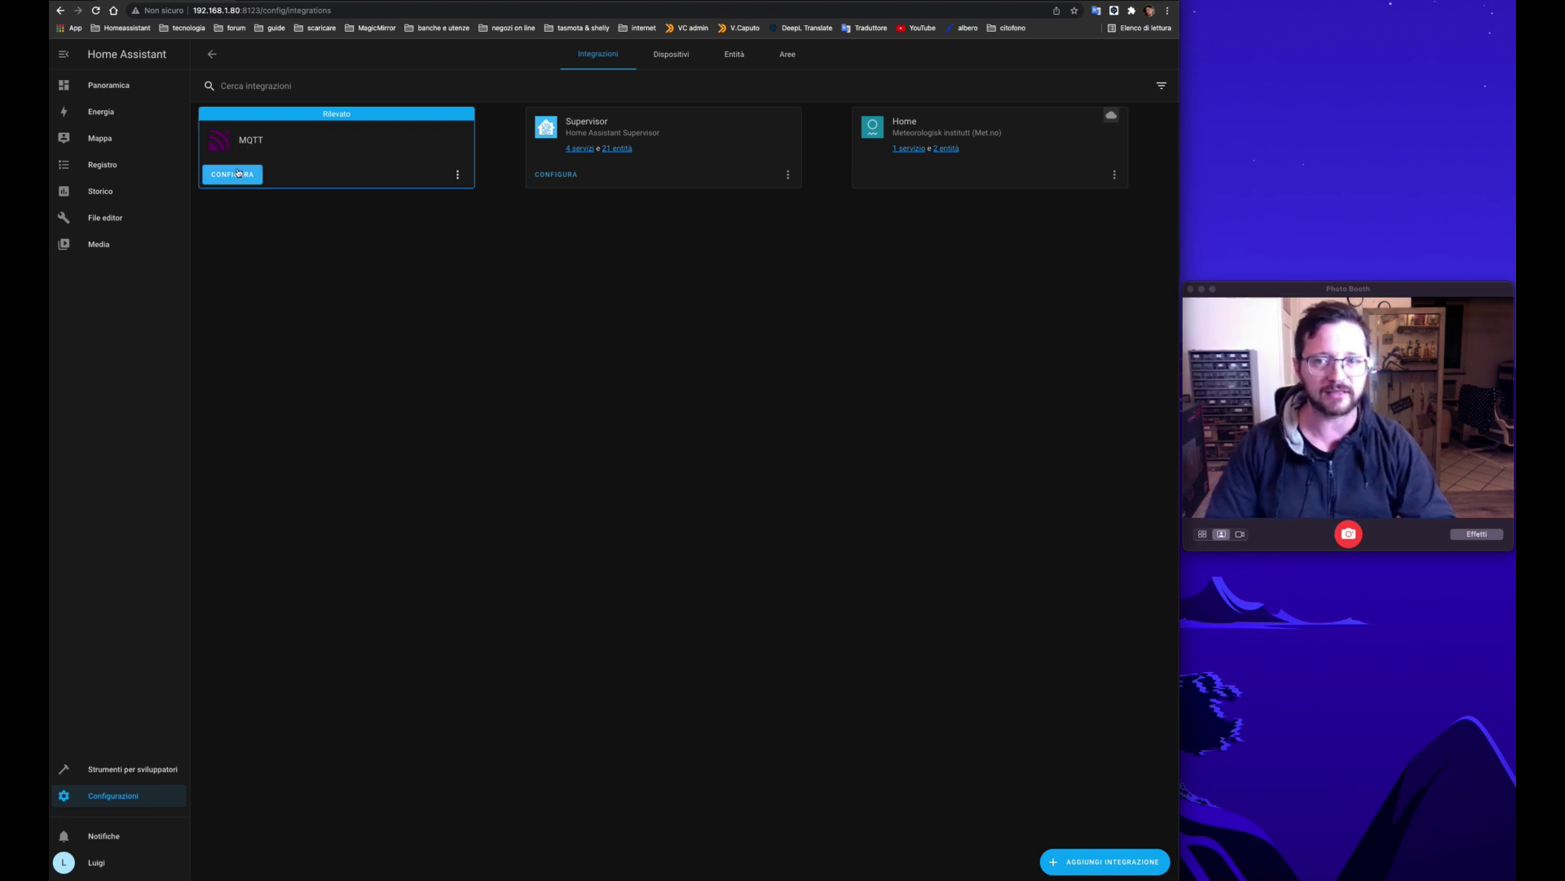
left_click(235, 176)
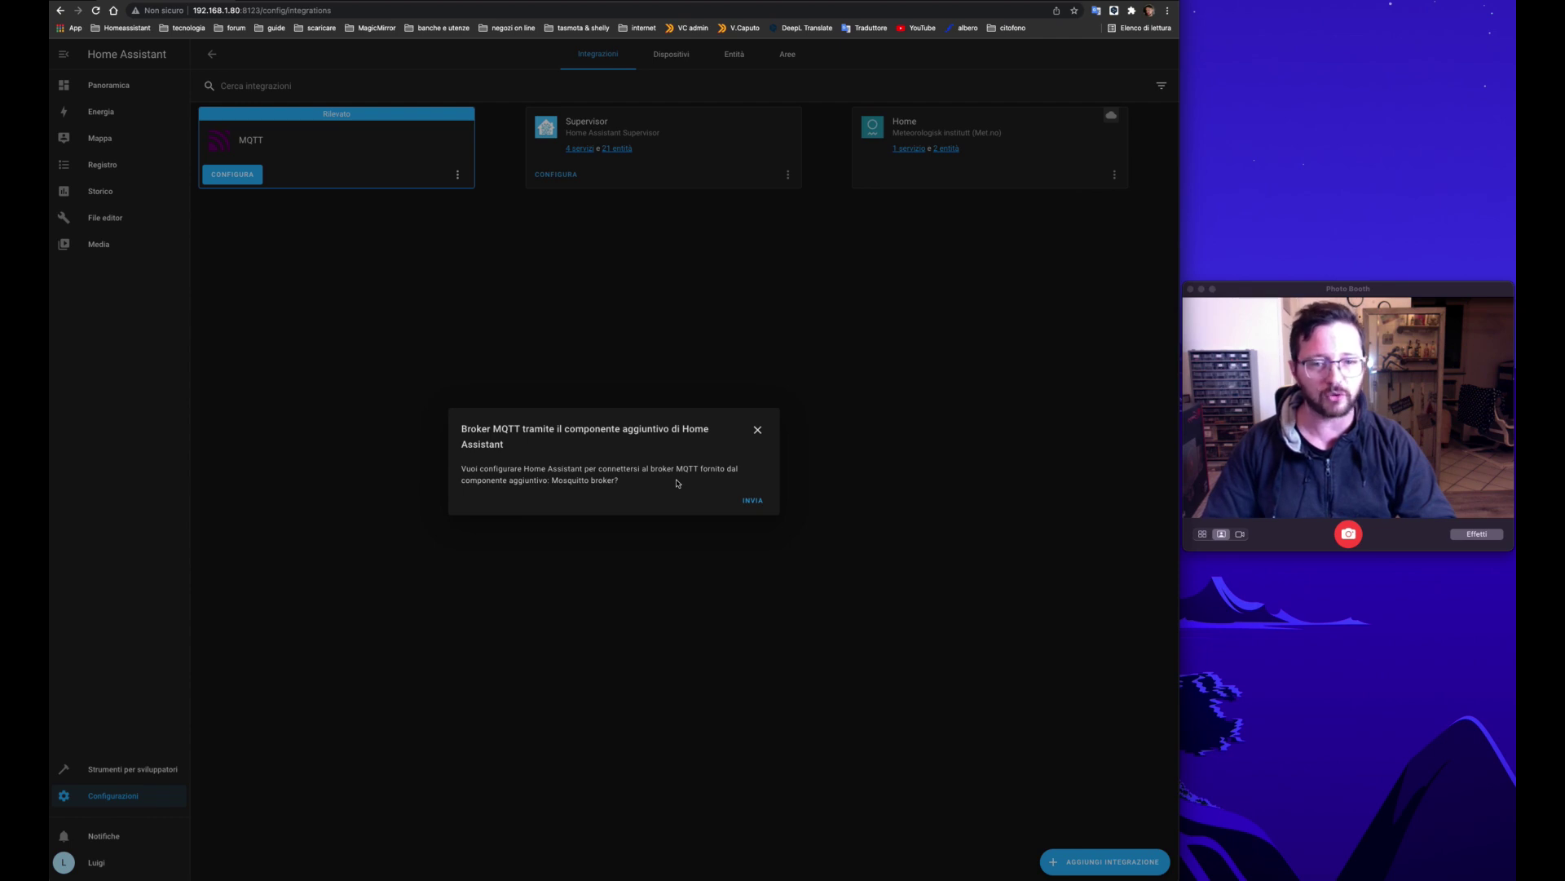
left_click(757, 502)
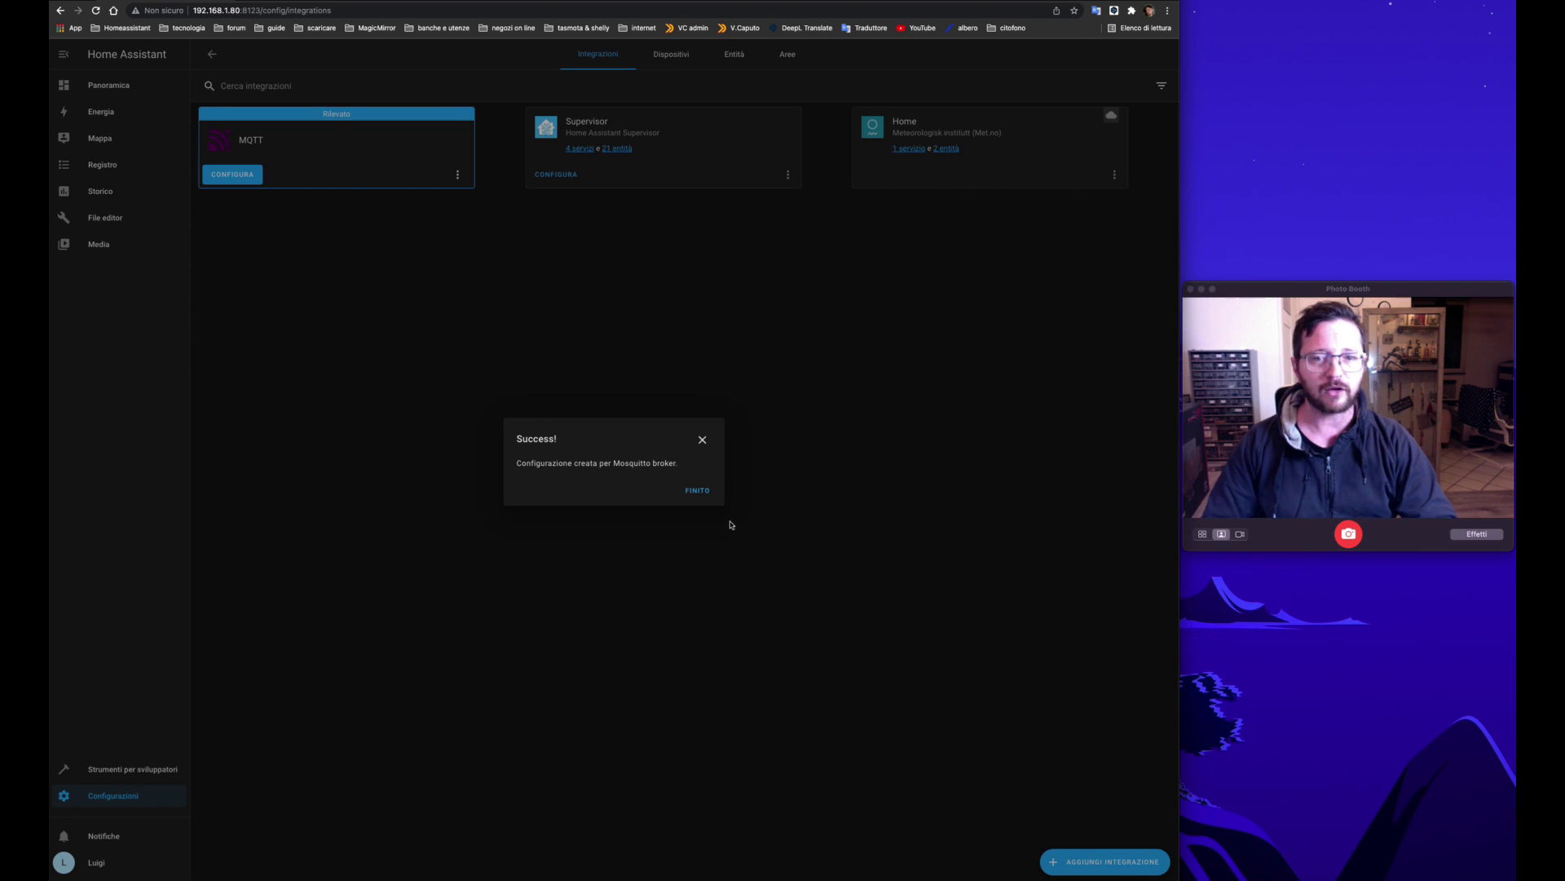
left_click(703, 496)
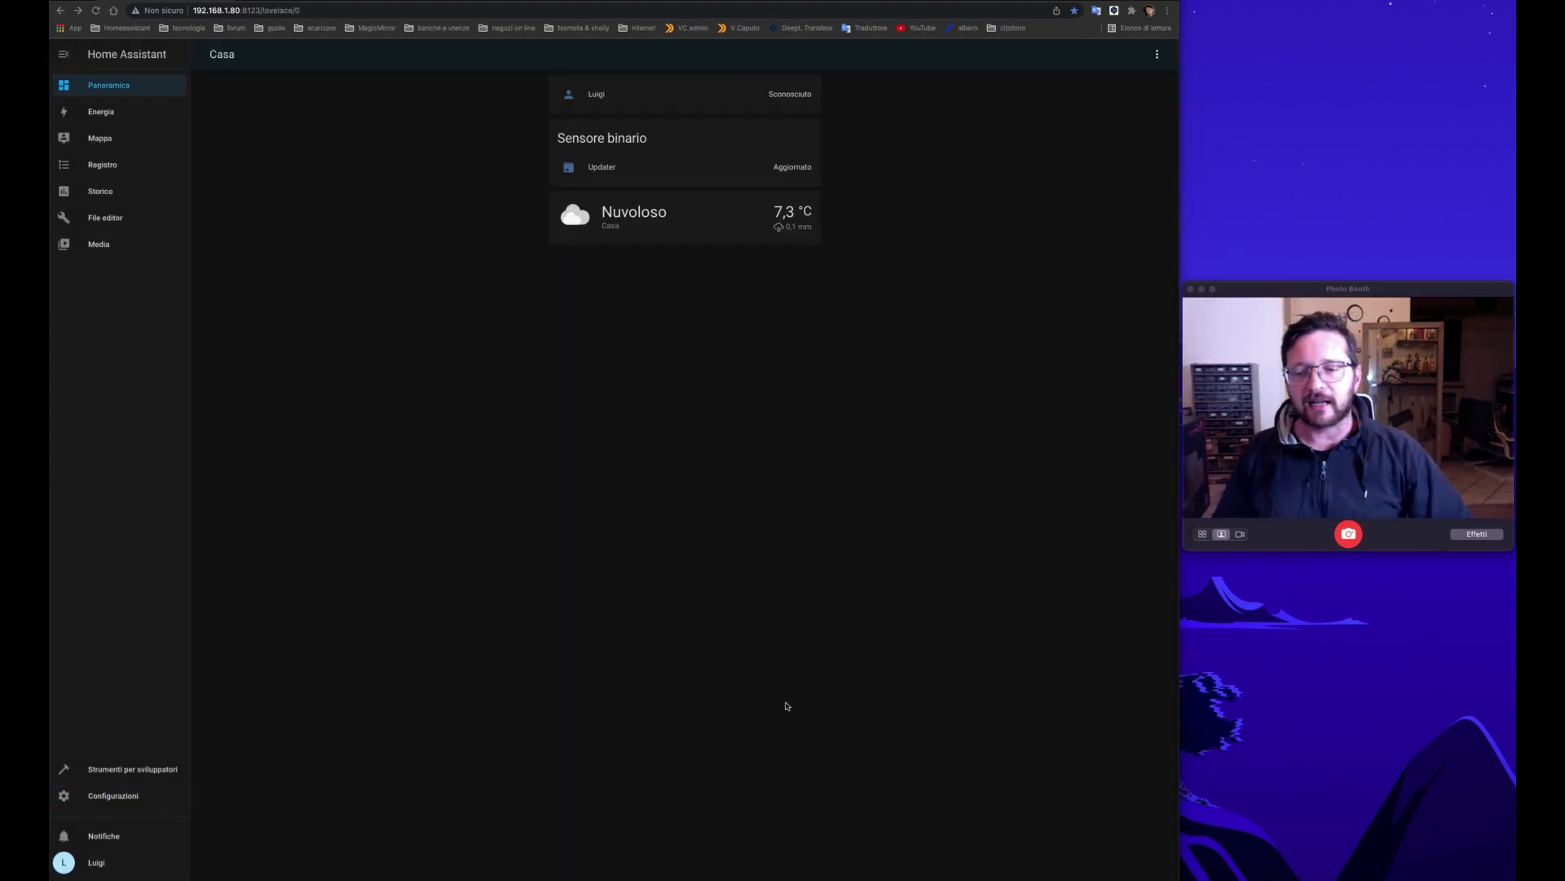
Step: Open Componenti aggiuntivi, backup e Supervisor, then switch to the Duck DNS domains tab
left_click(112, 795)
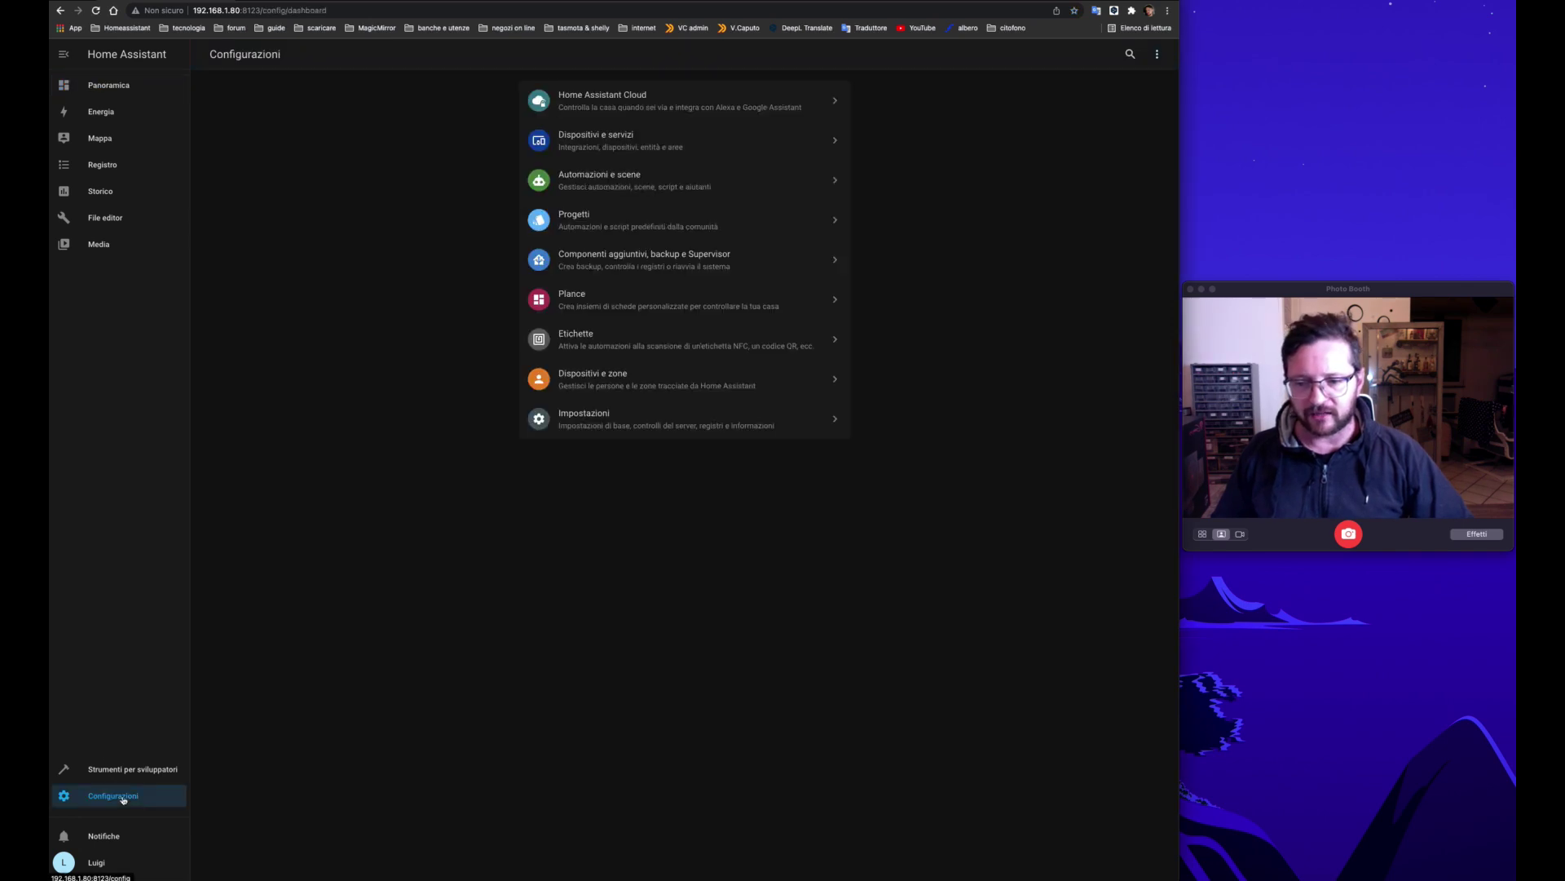
left_click(605, 268)
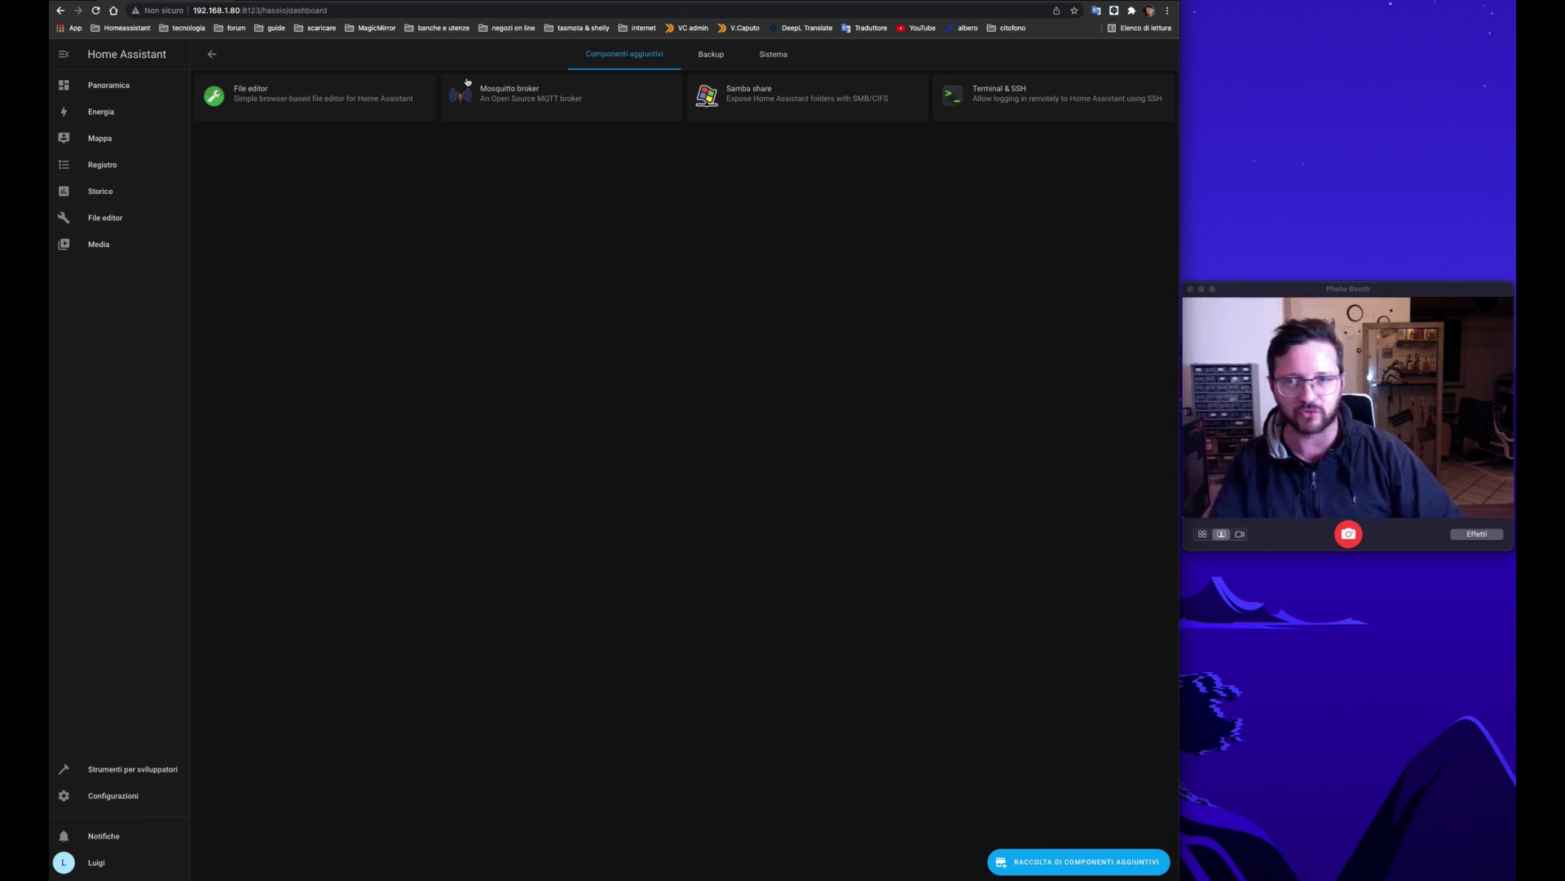
left_click(438, 1)
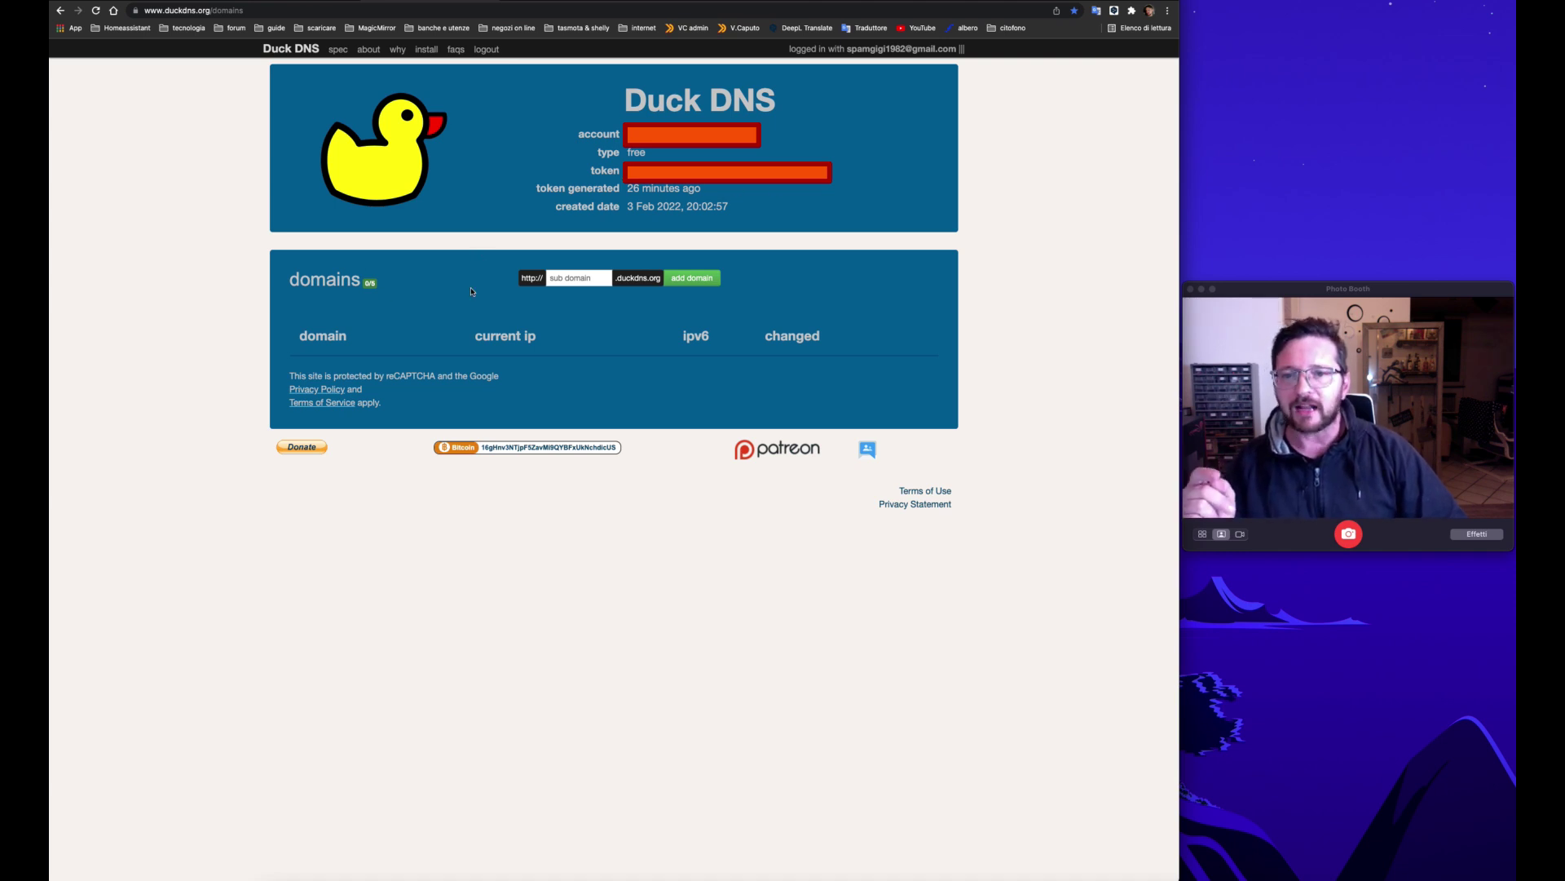
Step: Add the Duck DNS subdomain testhablogcaputo and return to the Home Assistant tab
left_click(586, 282)
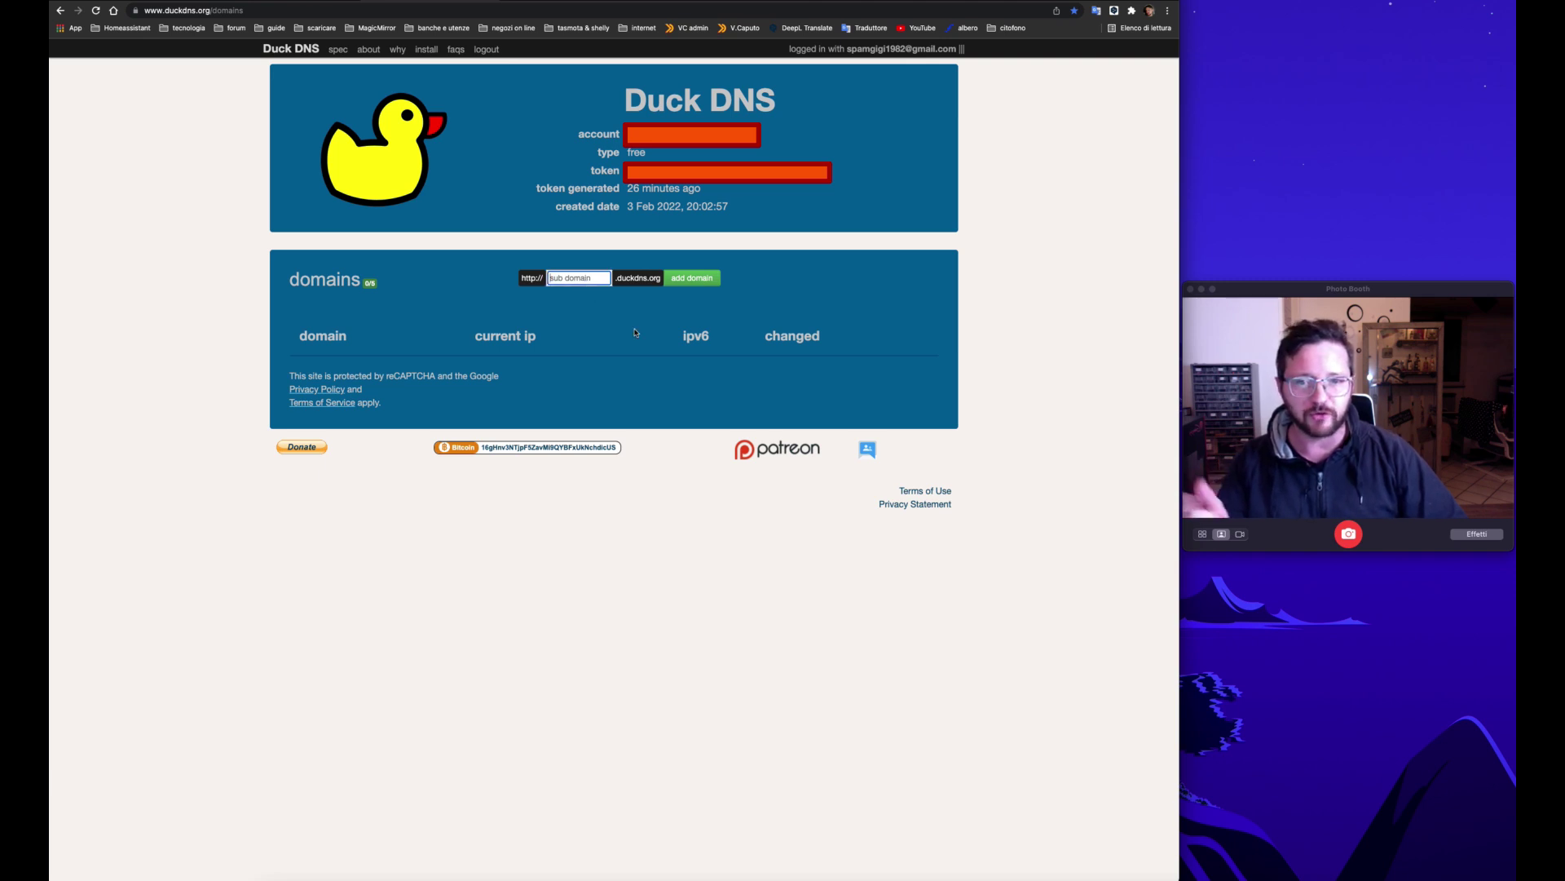
type("testha")
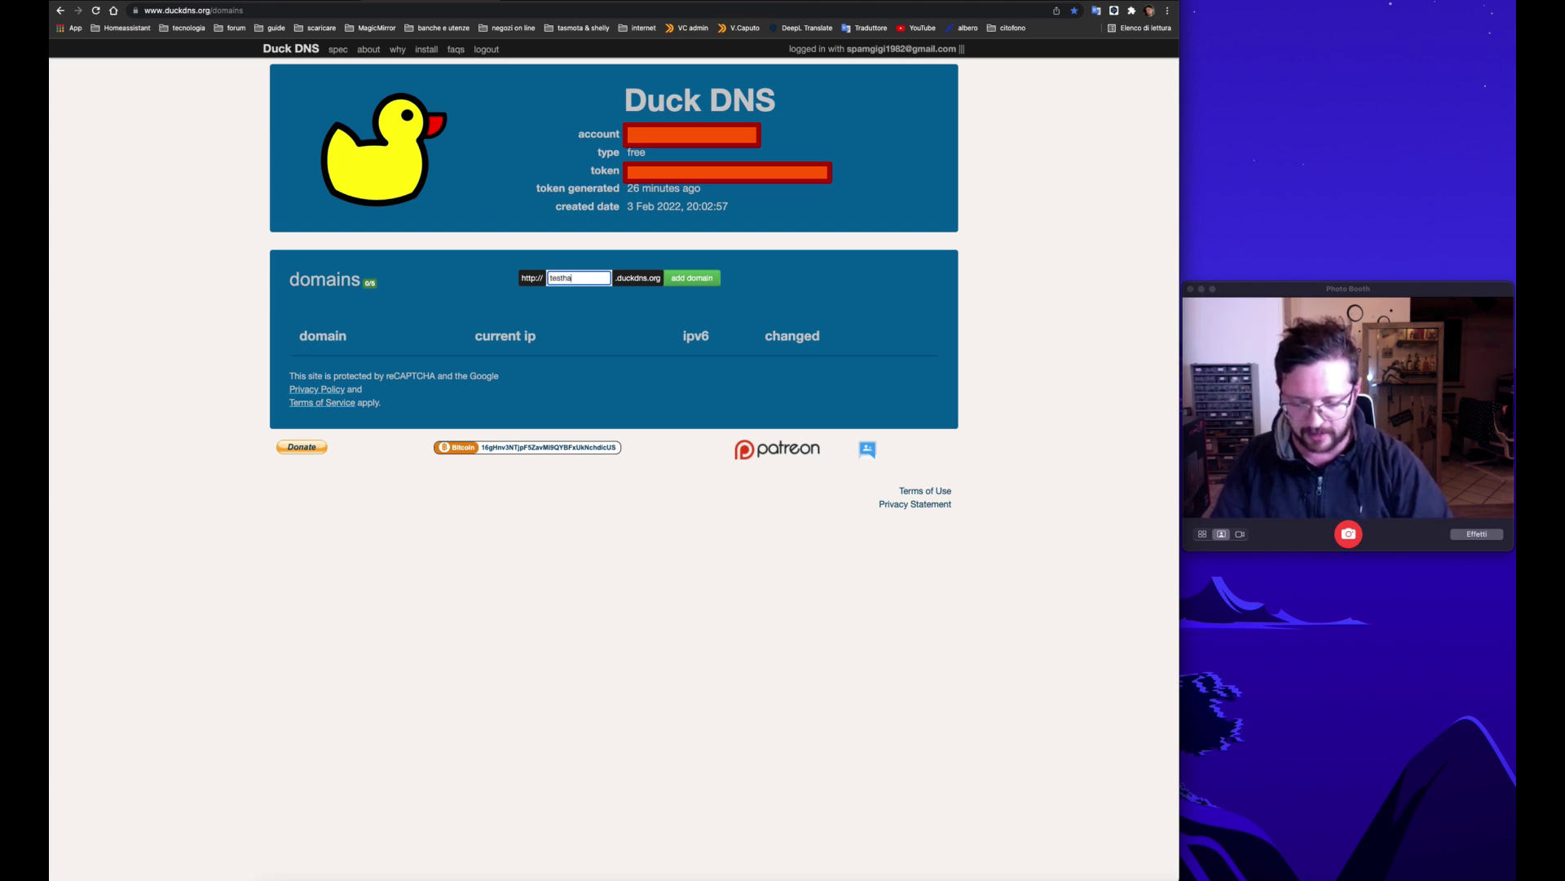
type("blogcapu")
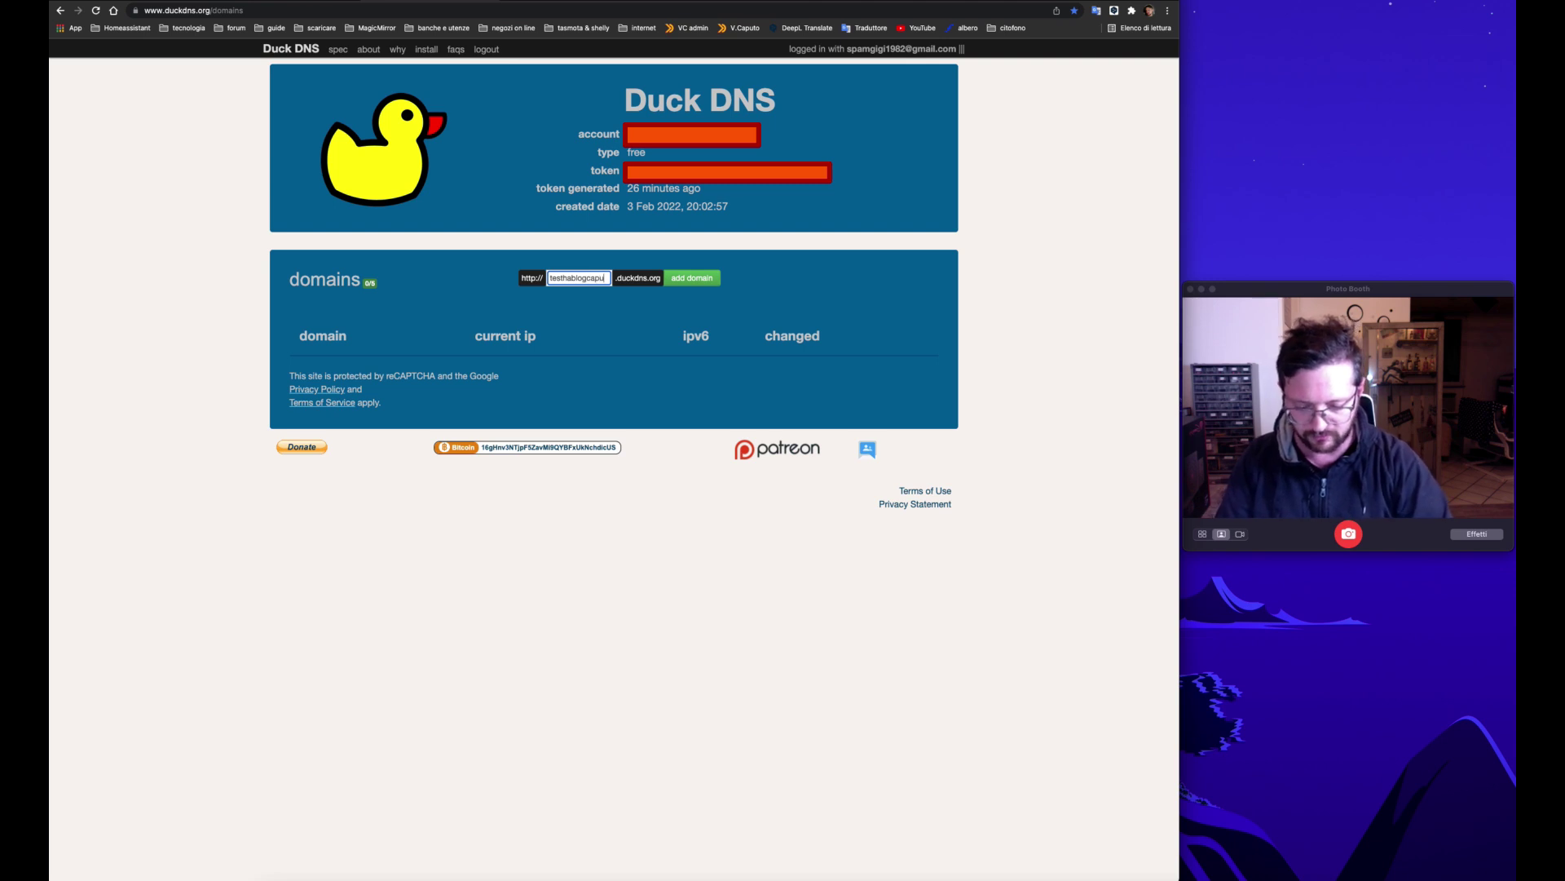
type("to")
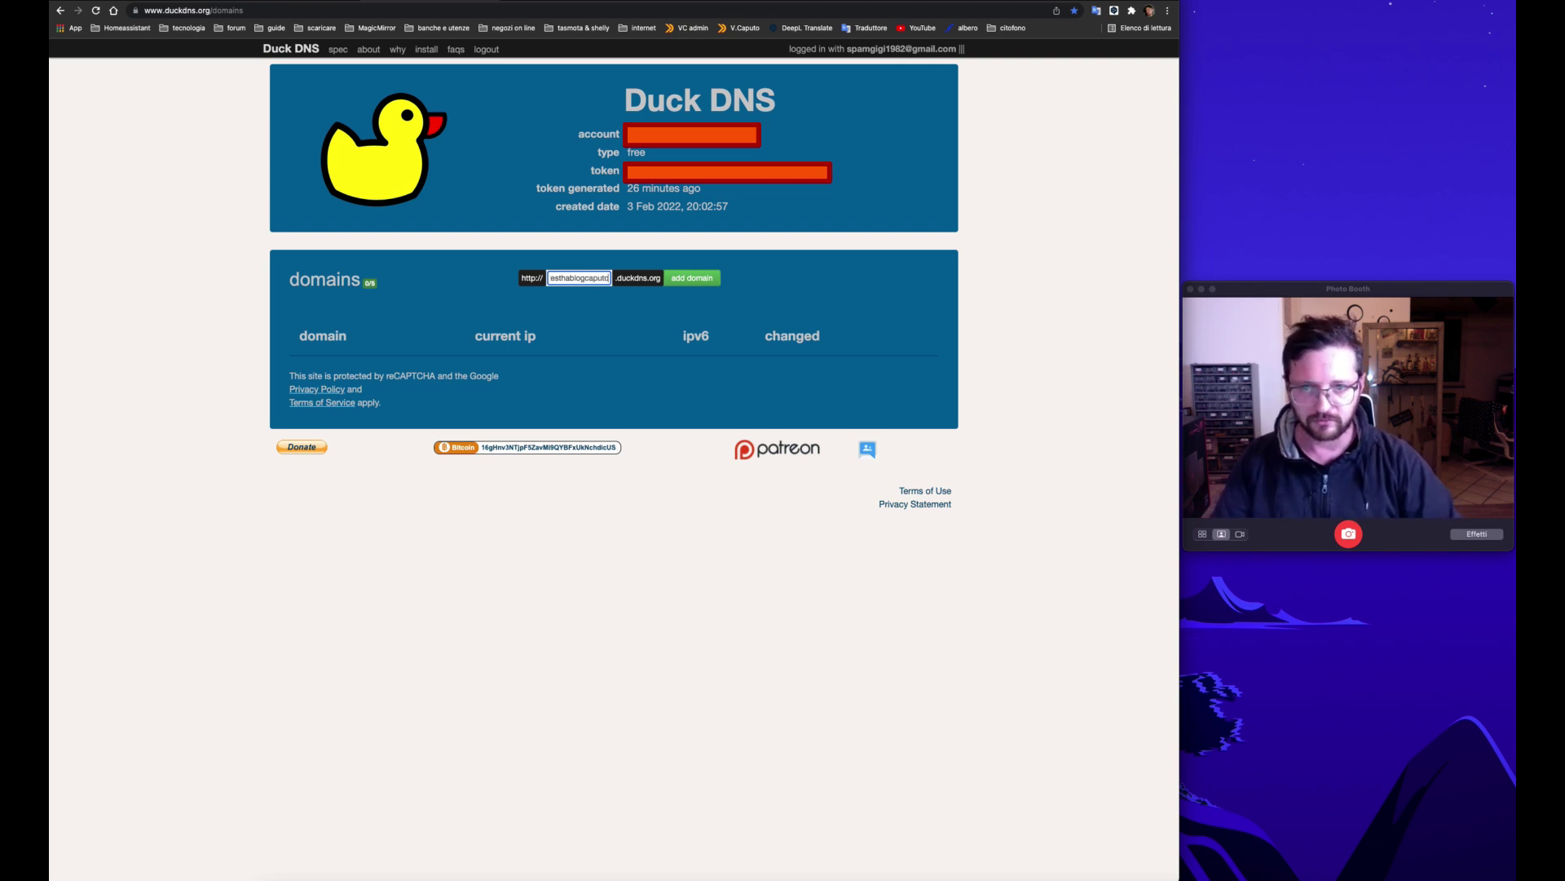
left_click(708, 281)
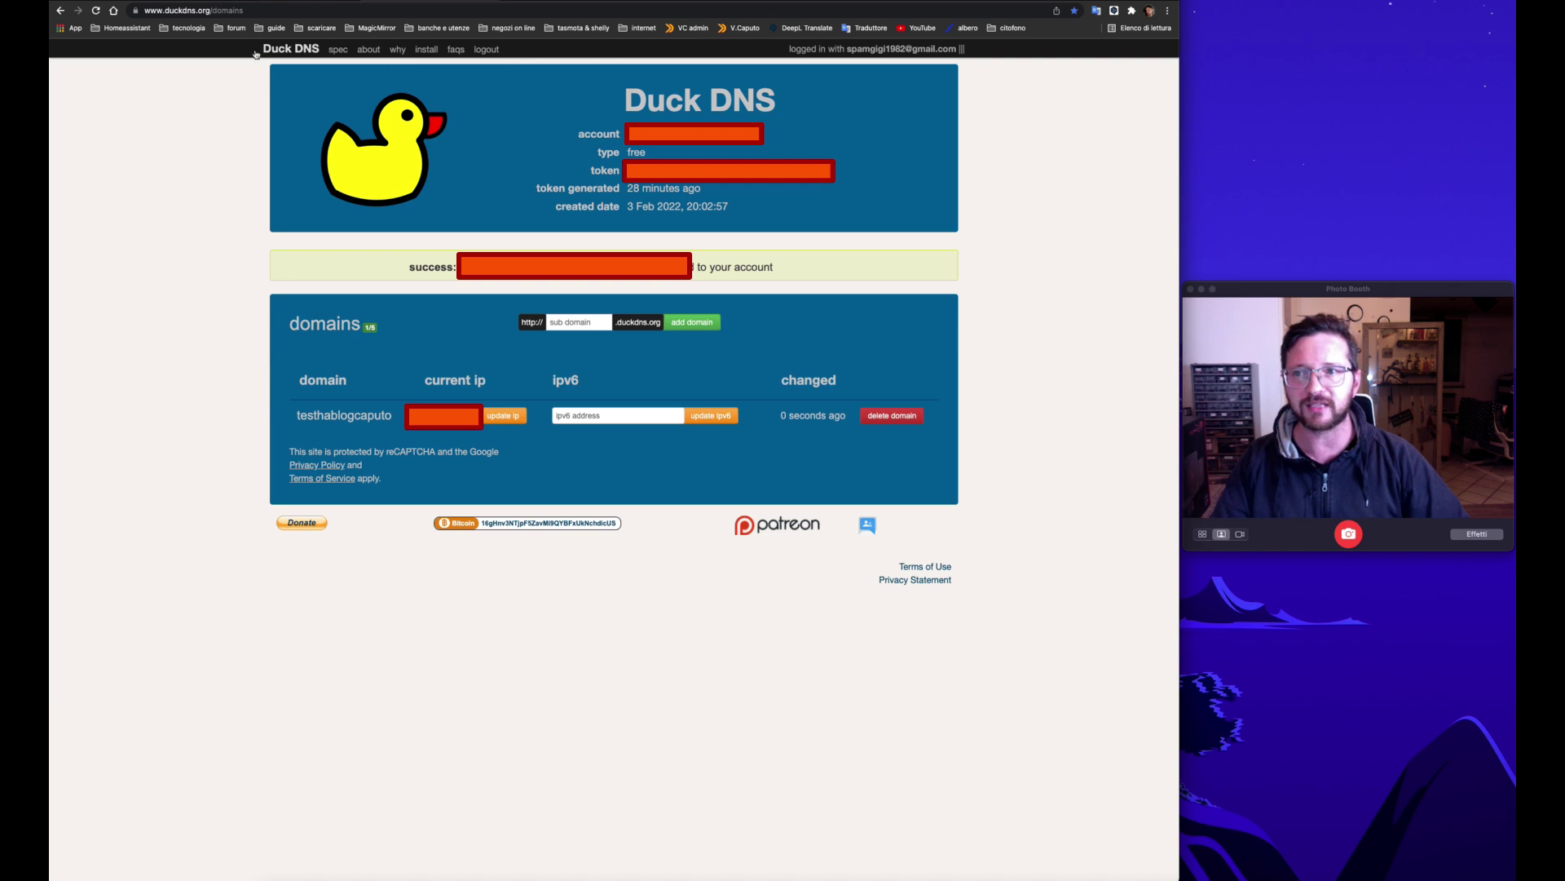
key("ctrl+Tab")
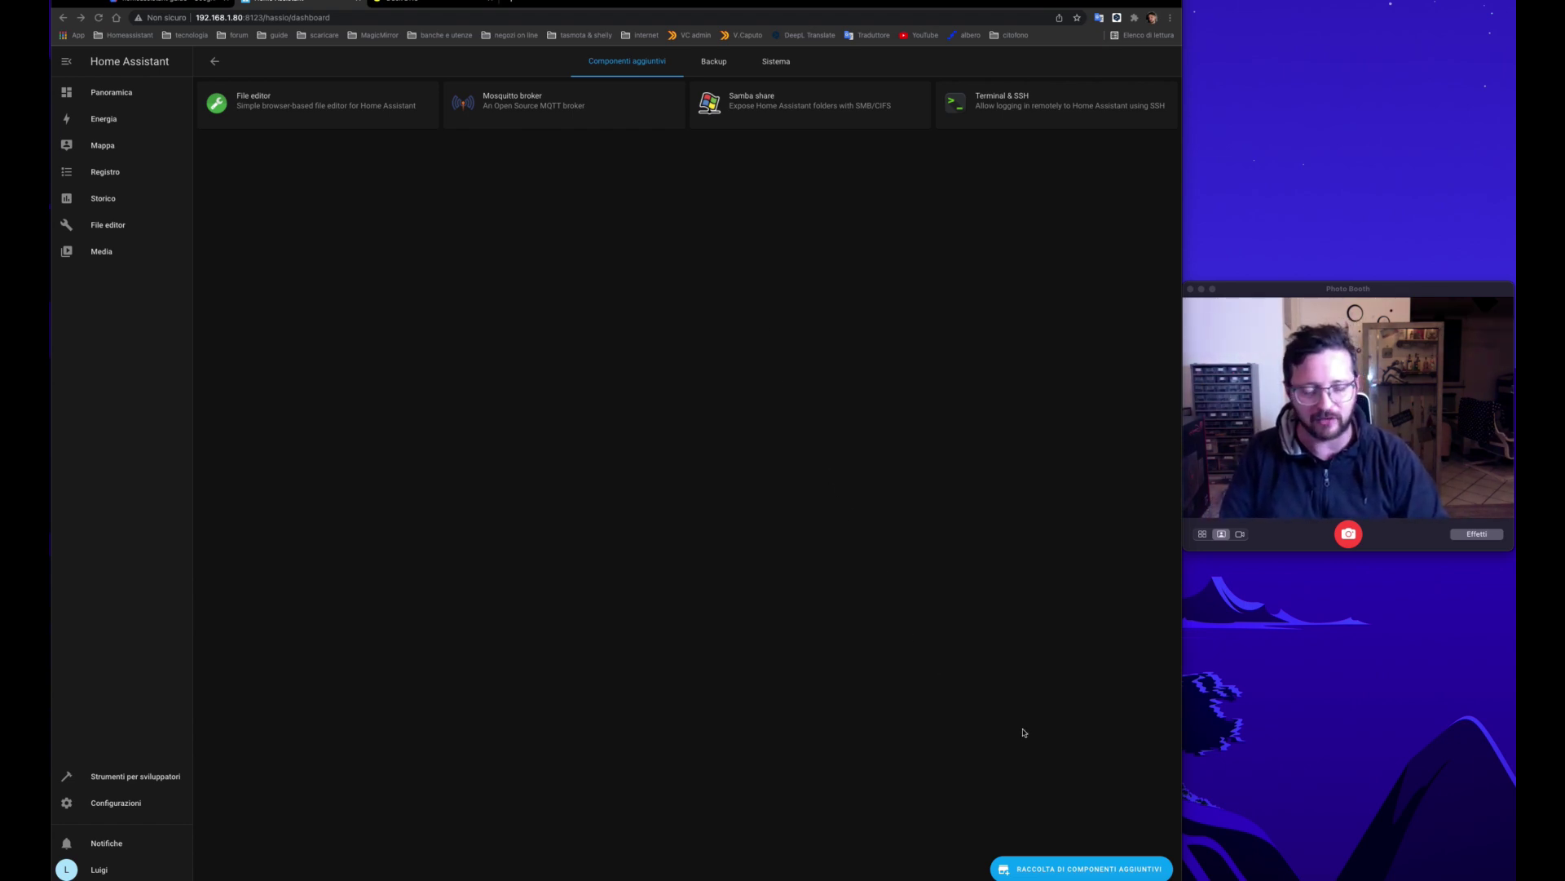
Step: Install the Duck DNS add-on from the store with Watchdog enabled
left_click(1055, 869)
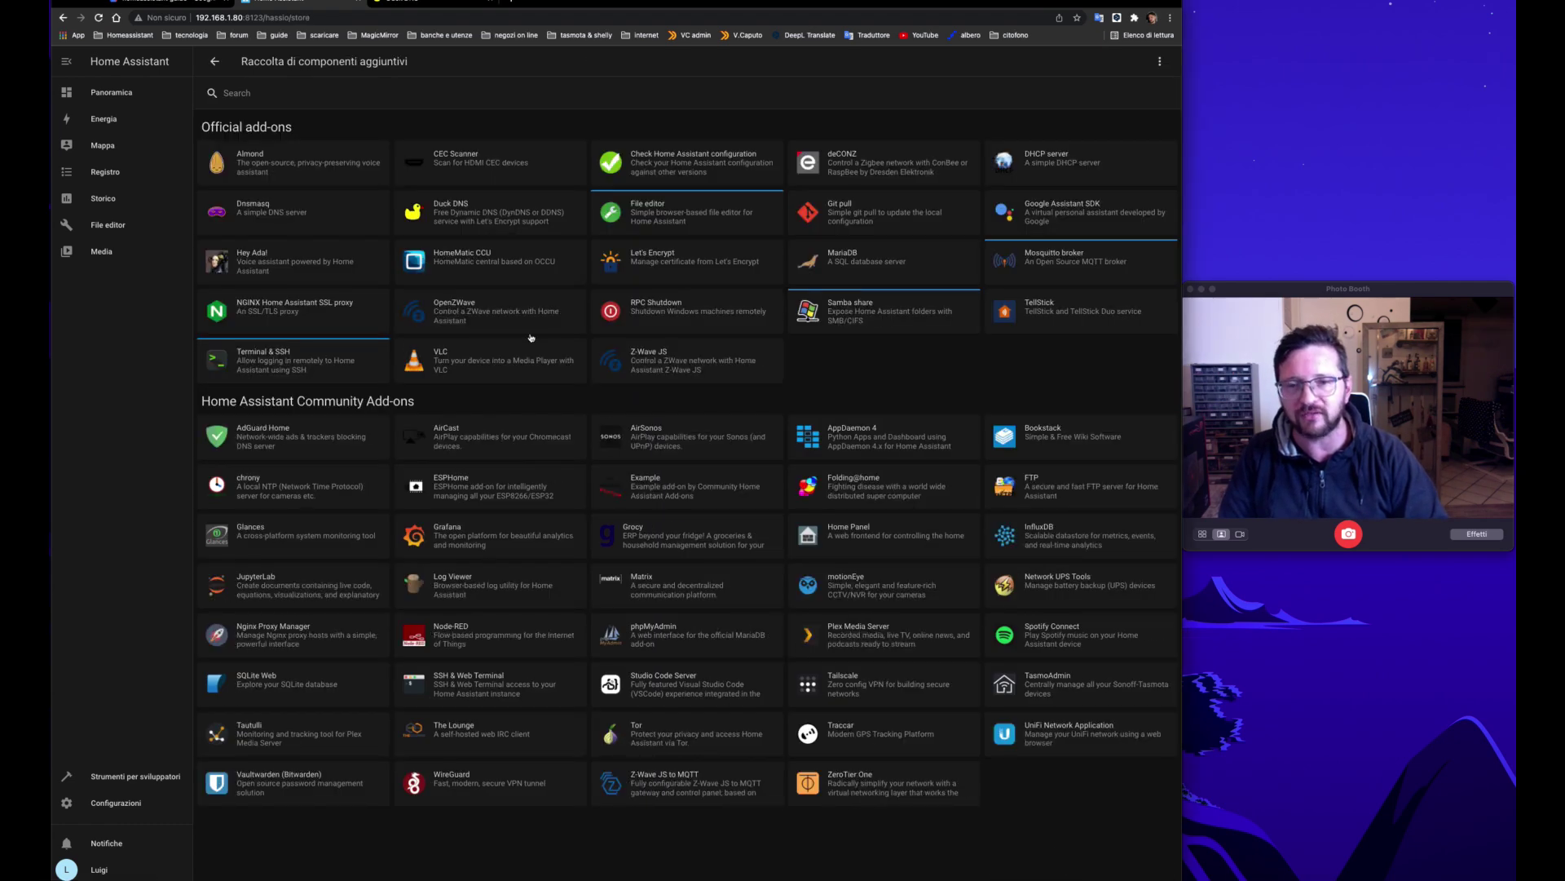
left_click(470, 222)
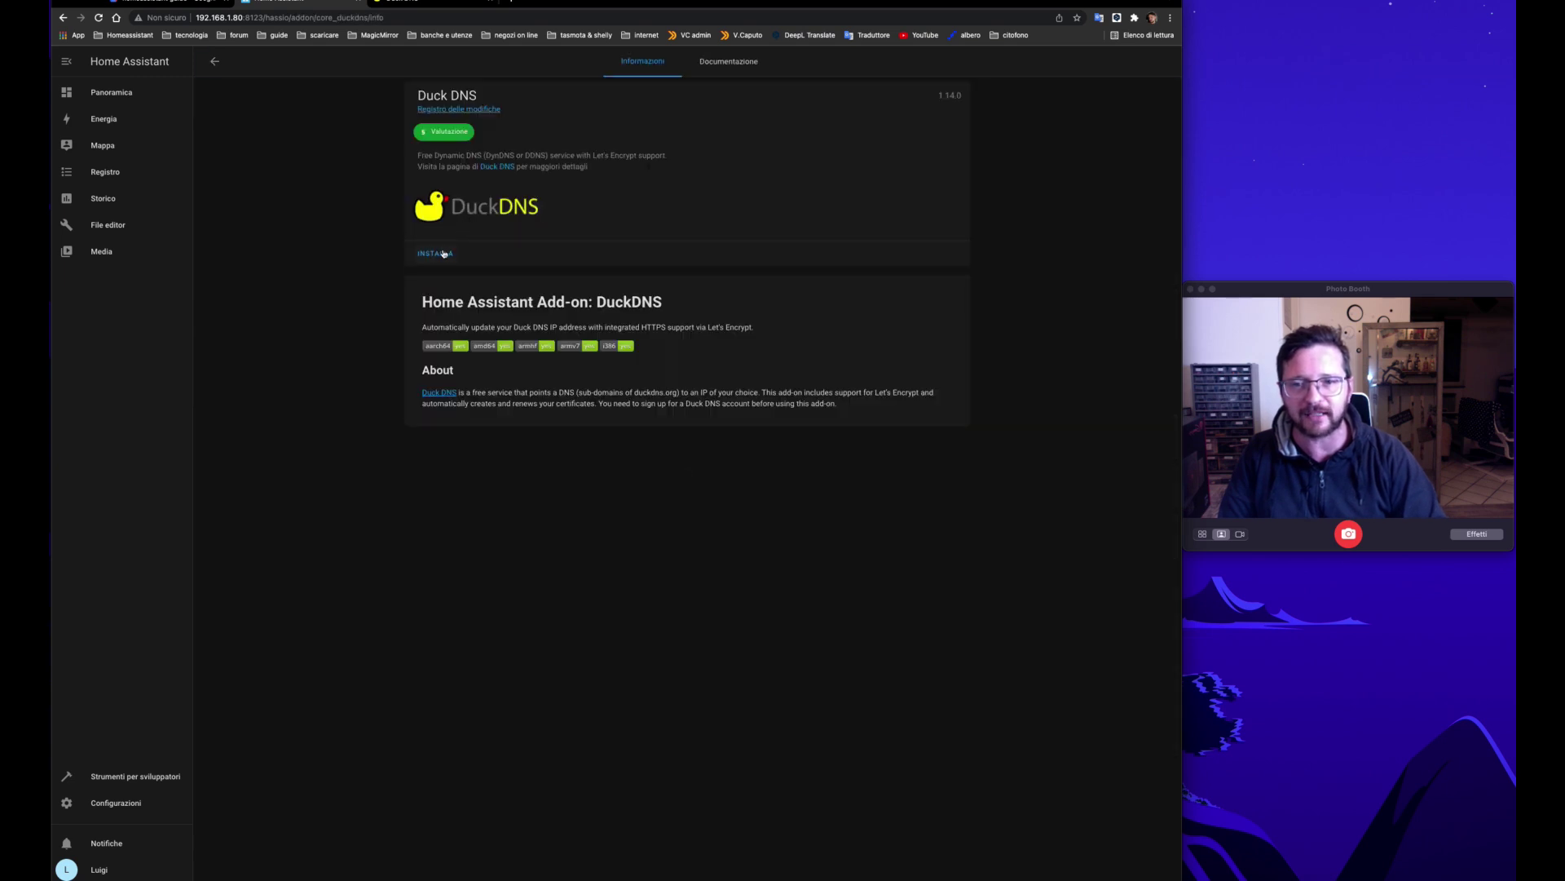
left_click(442, 254)
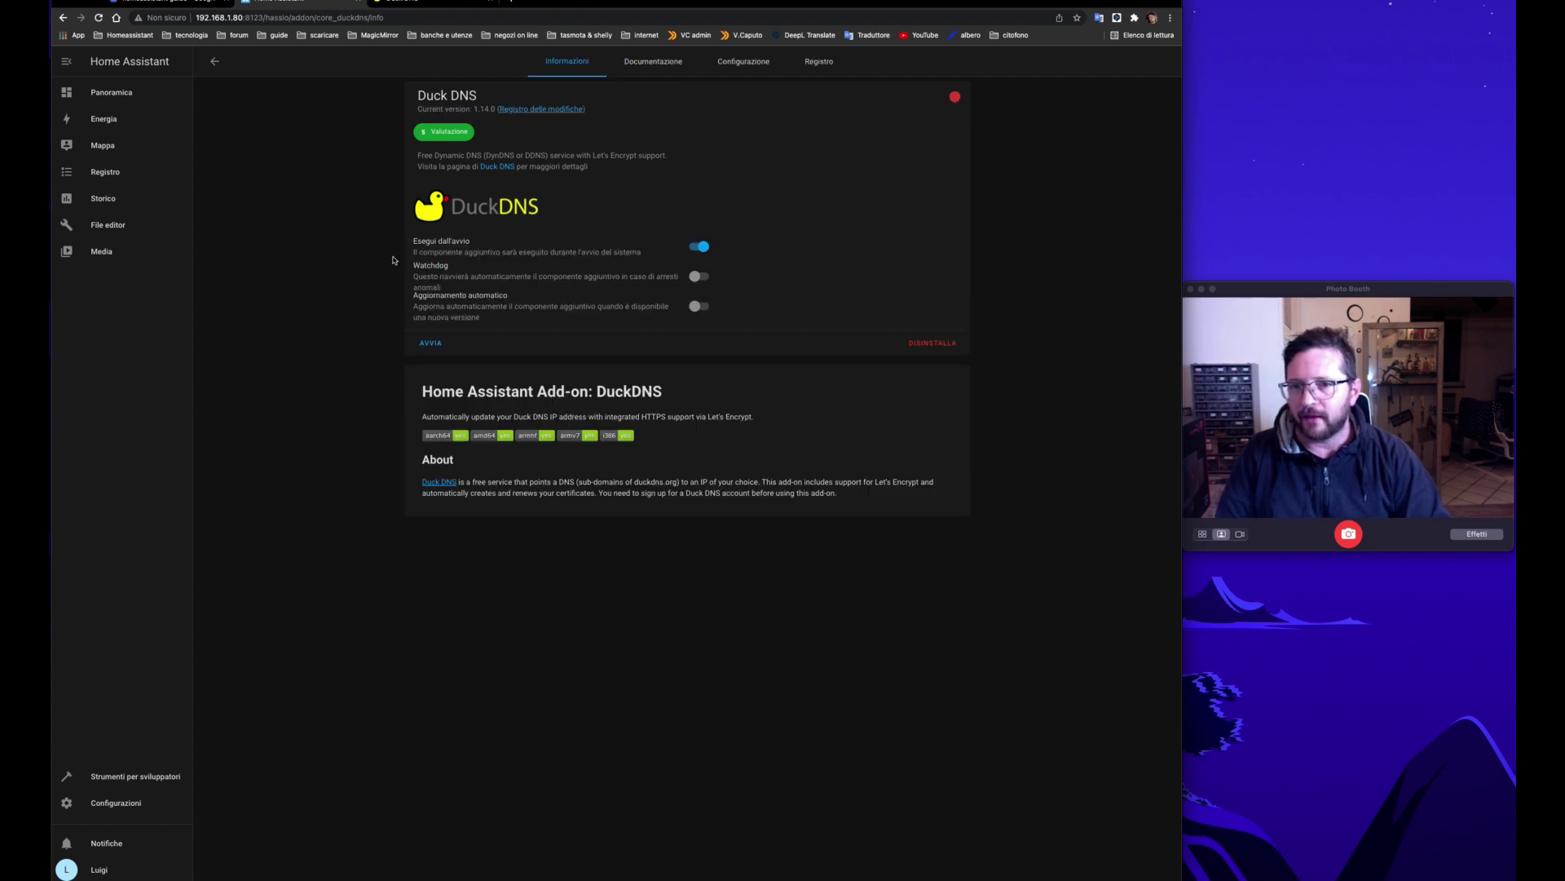
left_click(696, 277)
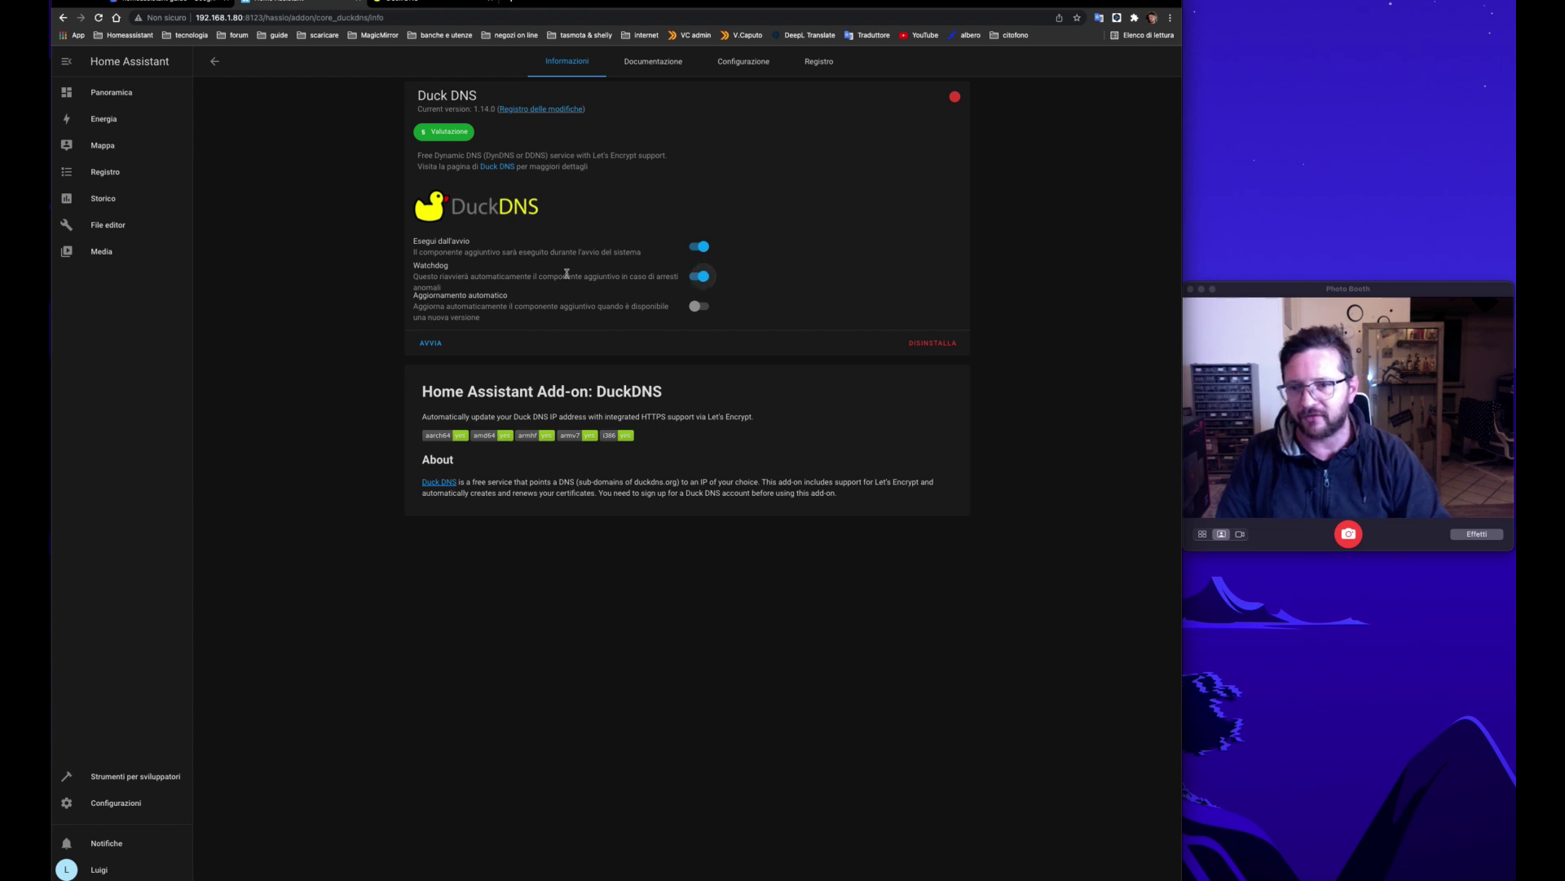
left_click(763, 70)
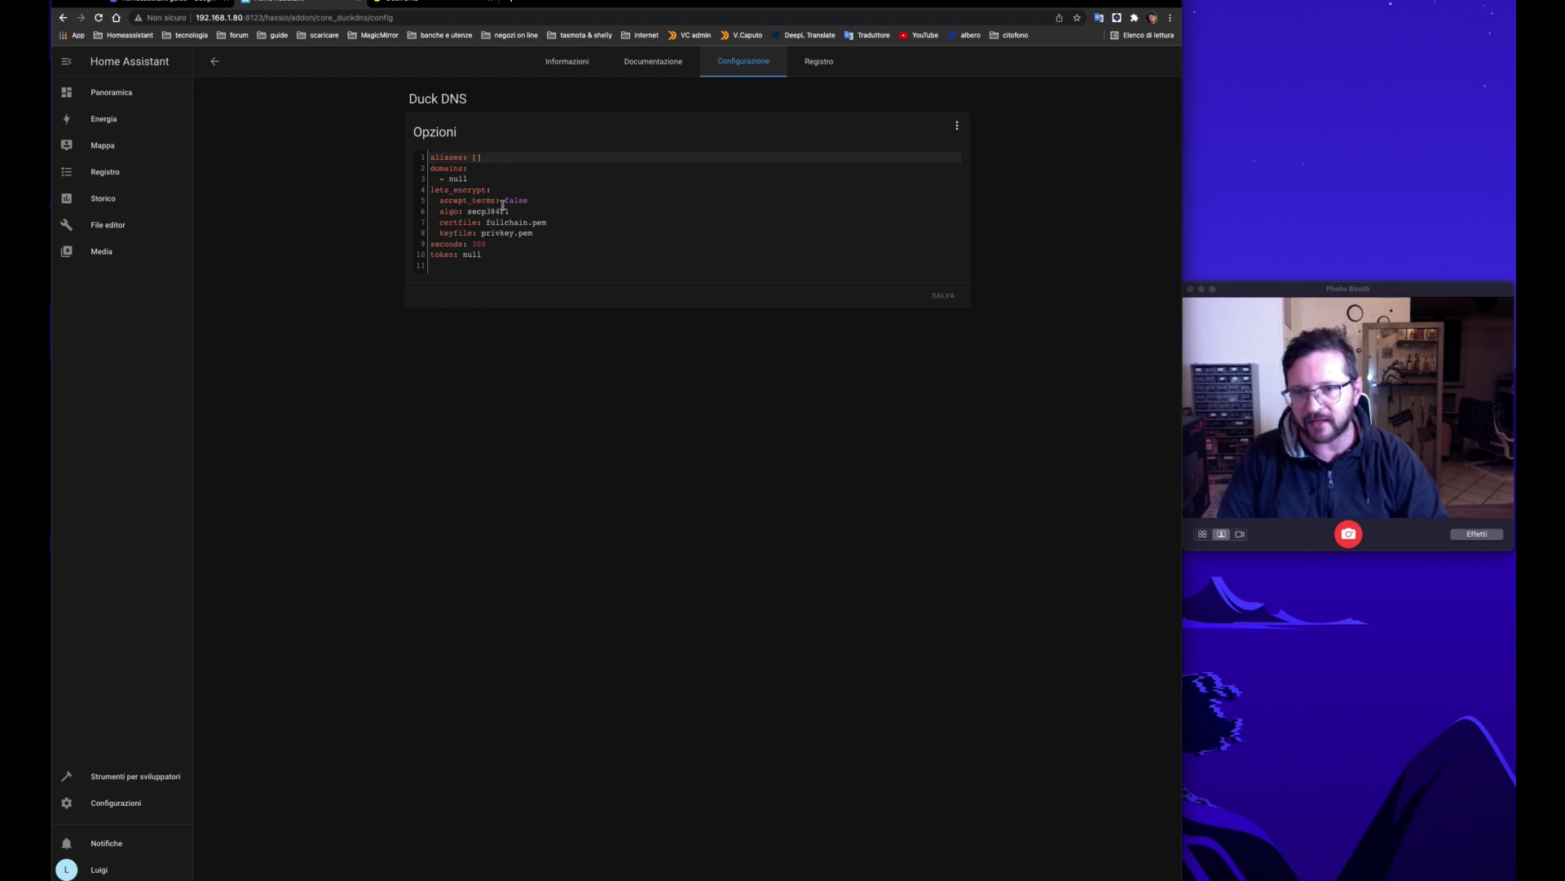
Step: Set accept_terms to true and enter the Duck DNS account token
left_click(531, 200)
key("BackSpace")
key("BackSpace")
key("BackSpace")
key("BackSpace")
key("BackSpace")
type("t")
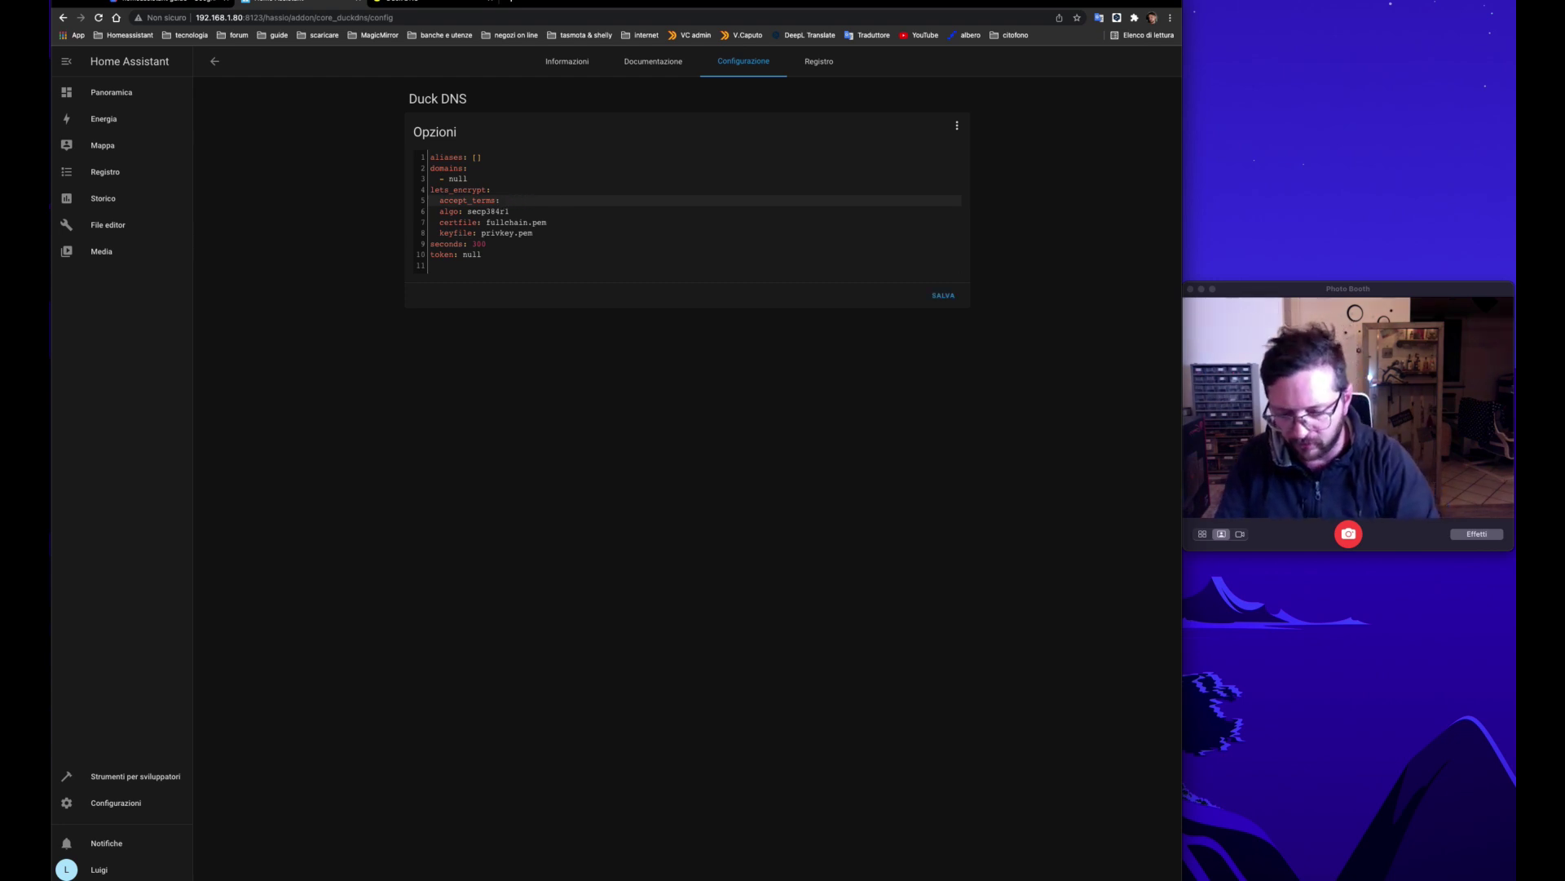
type("rue")
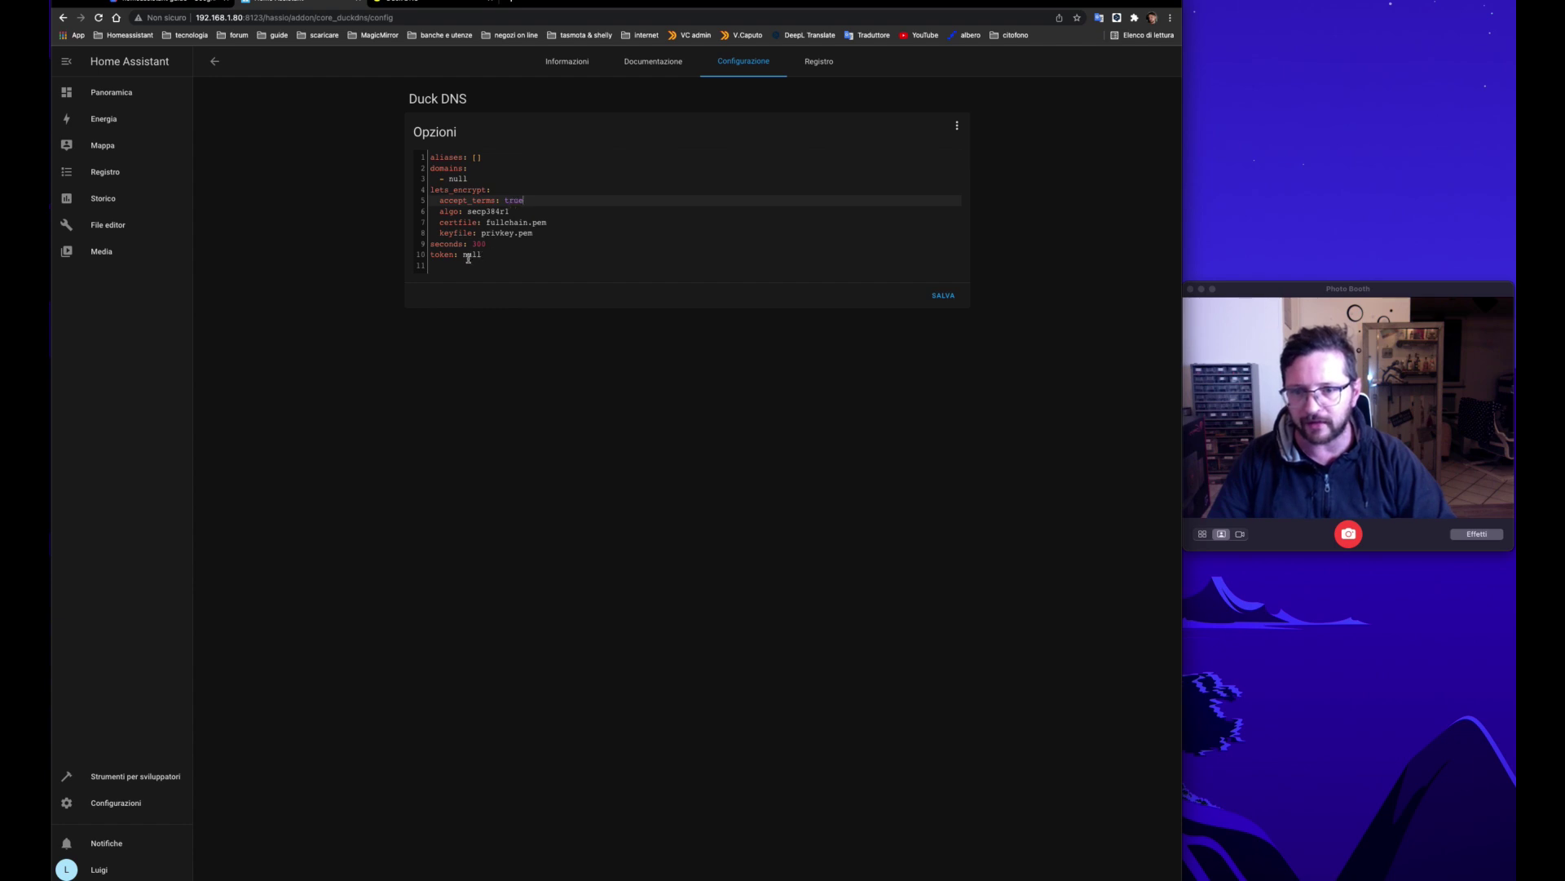
left_click(480, 255)
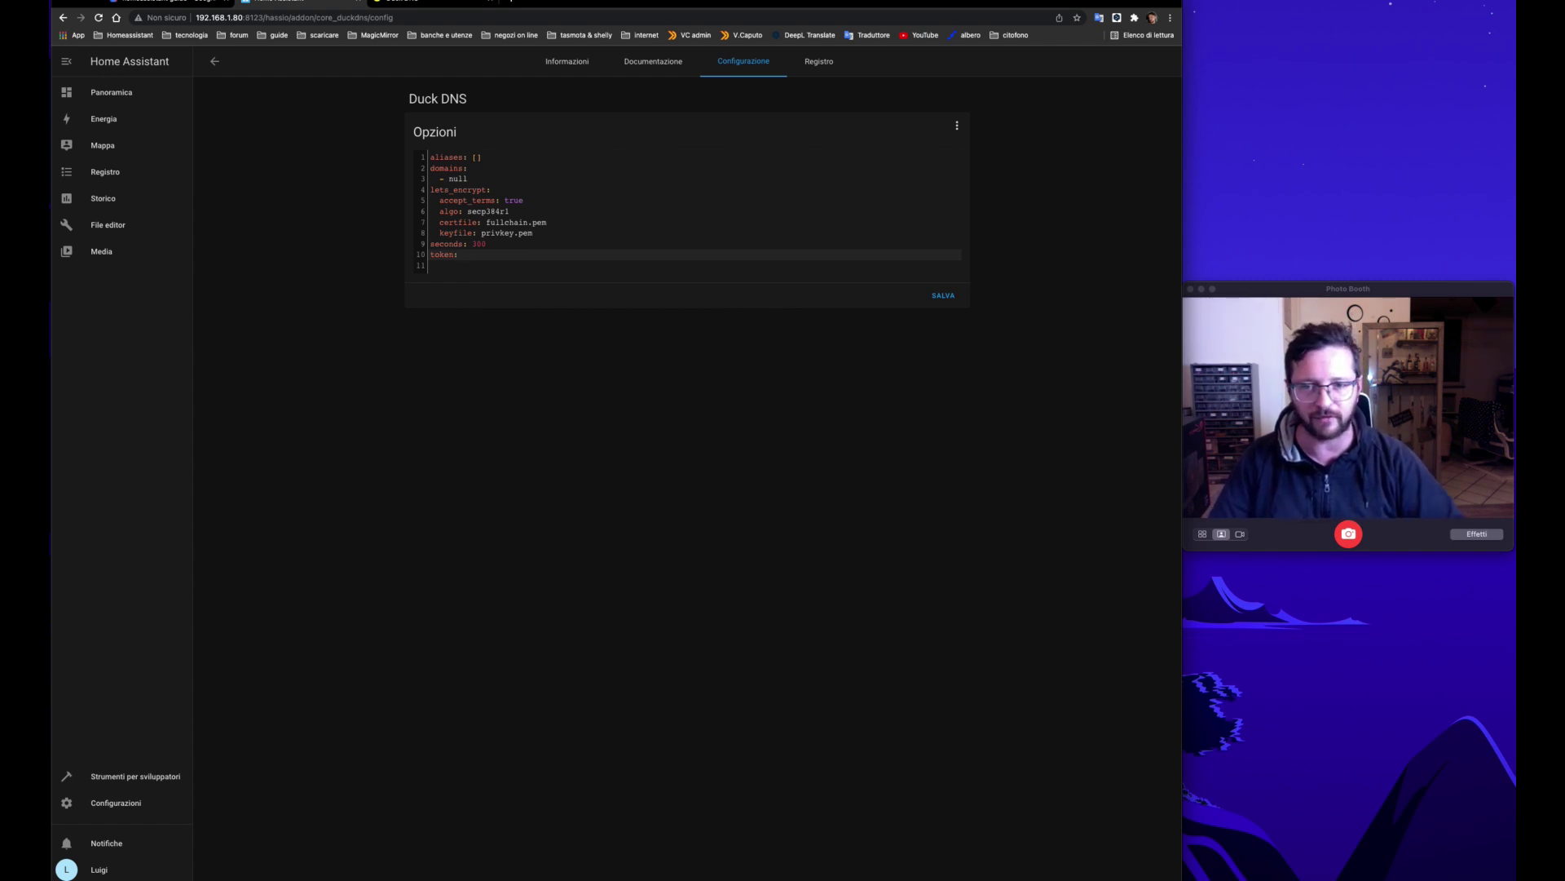
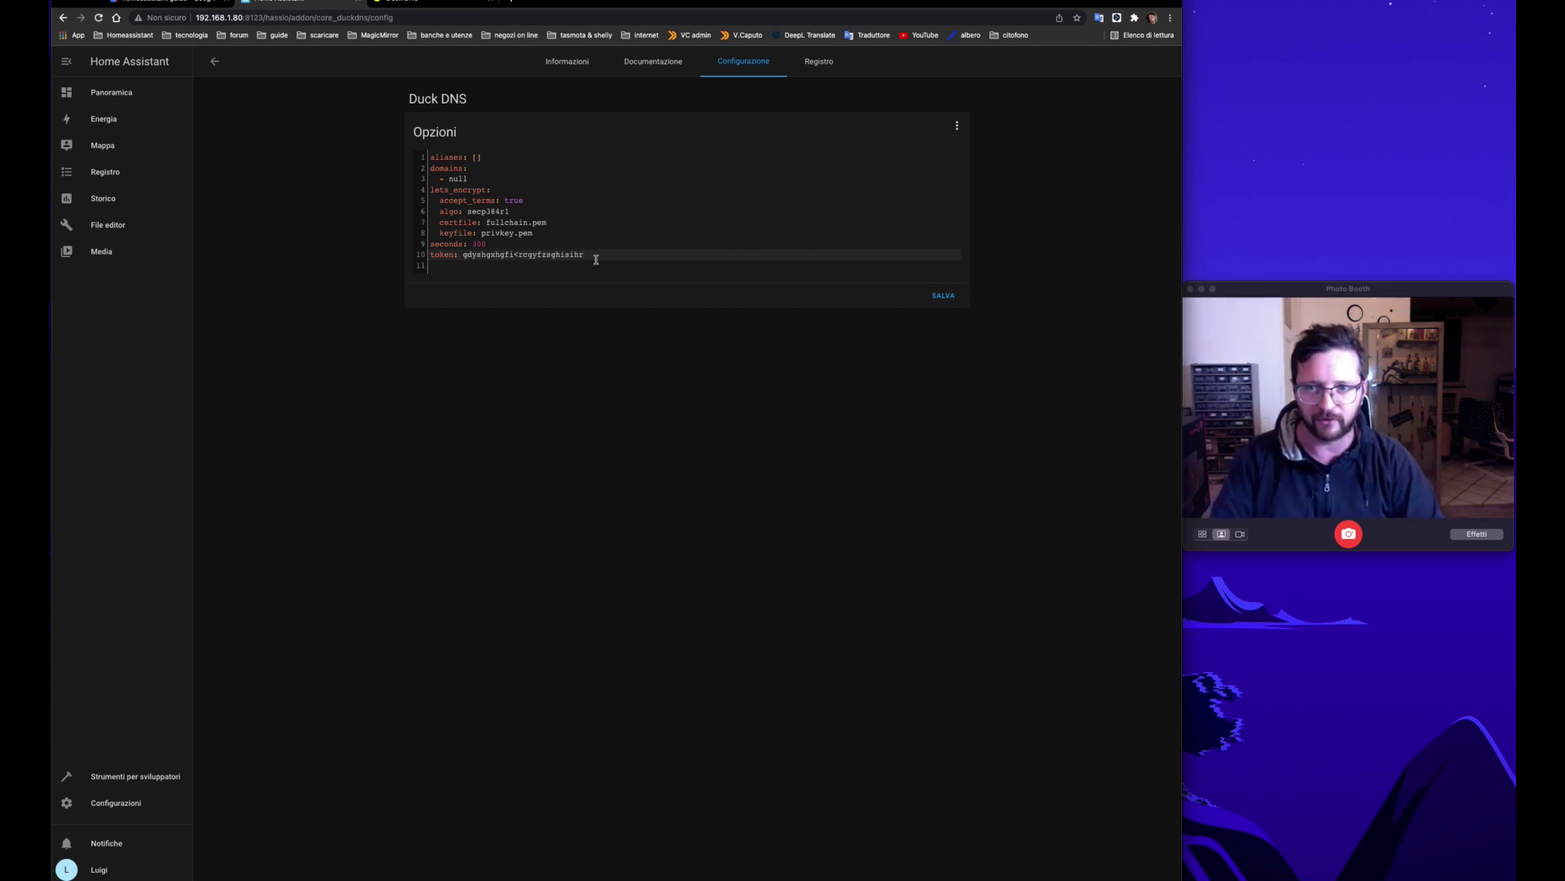
Step: Replace the null domains placeholder so the domain reads testblogcaputo.duckdns.org
left_click(471, 179)
key("BackSpace")
key("BackSpace")
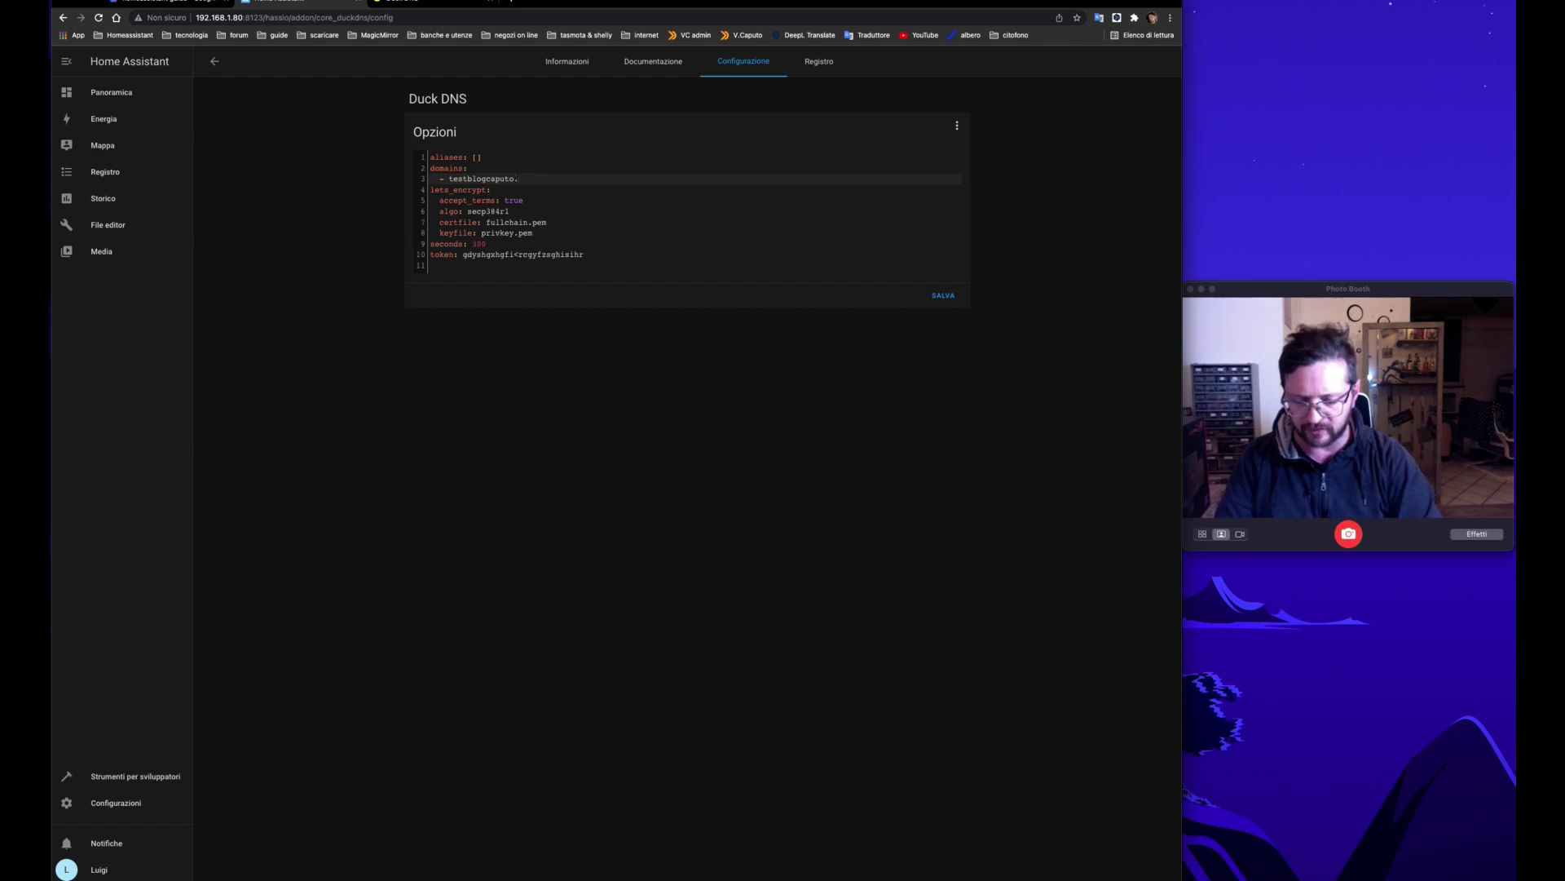
type("uckdns")
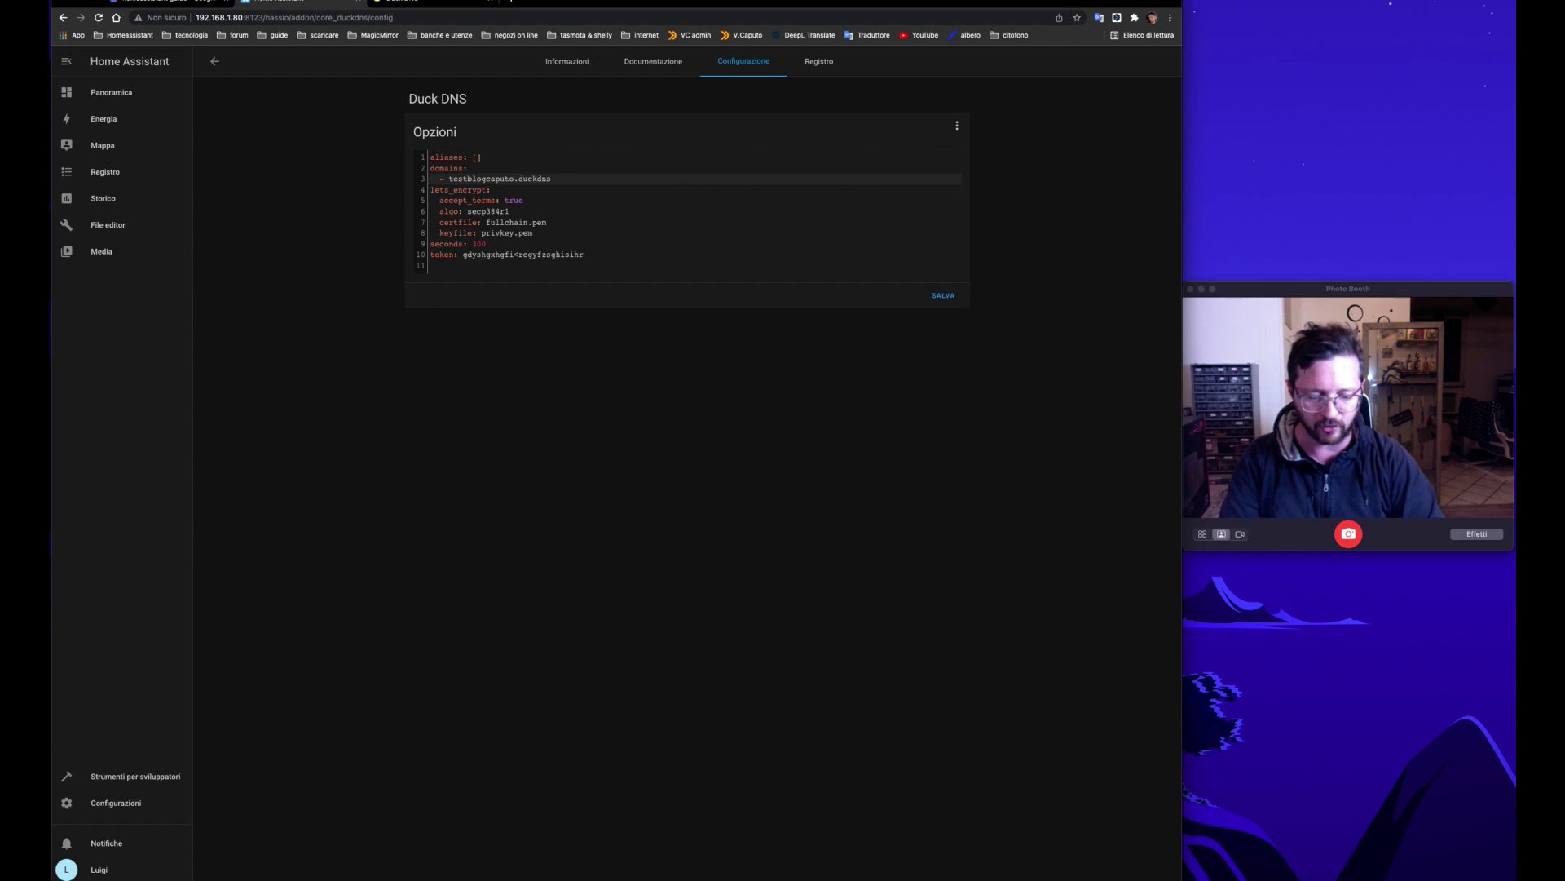
type("g")
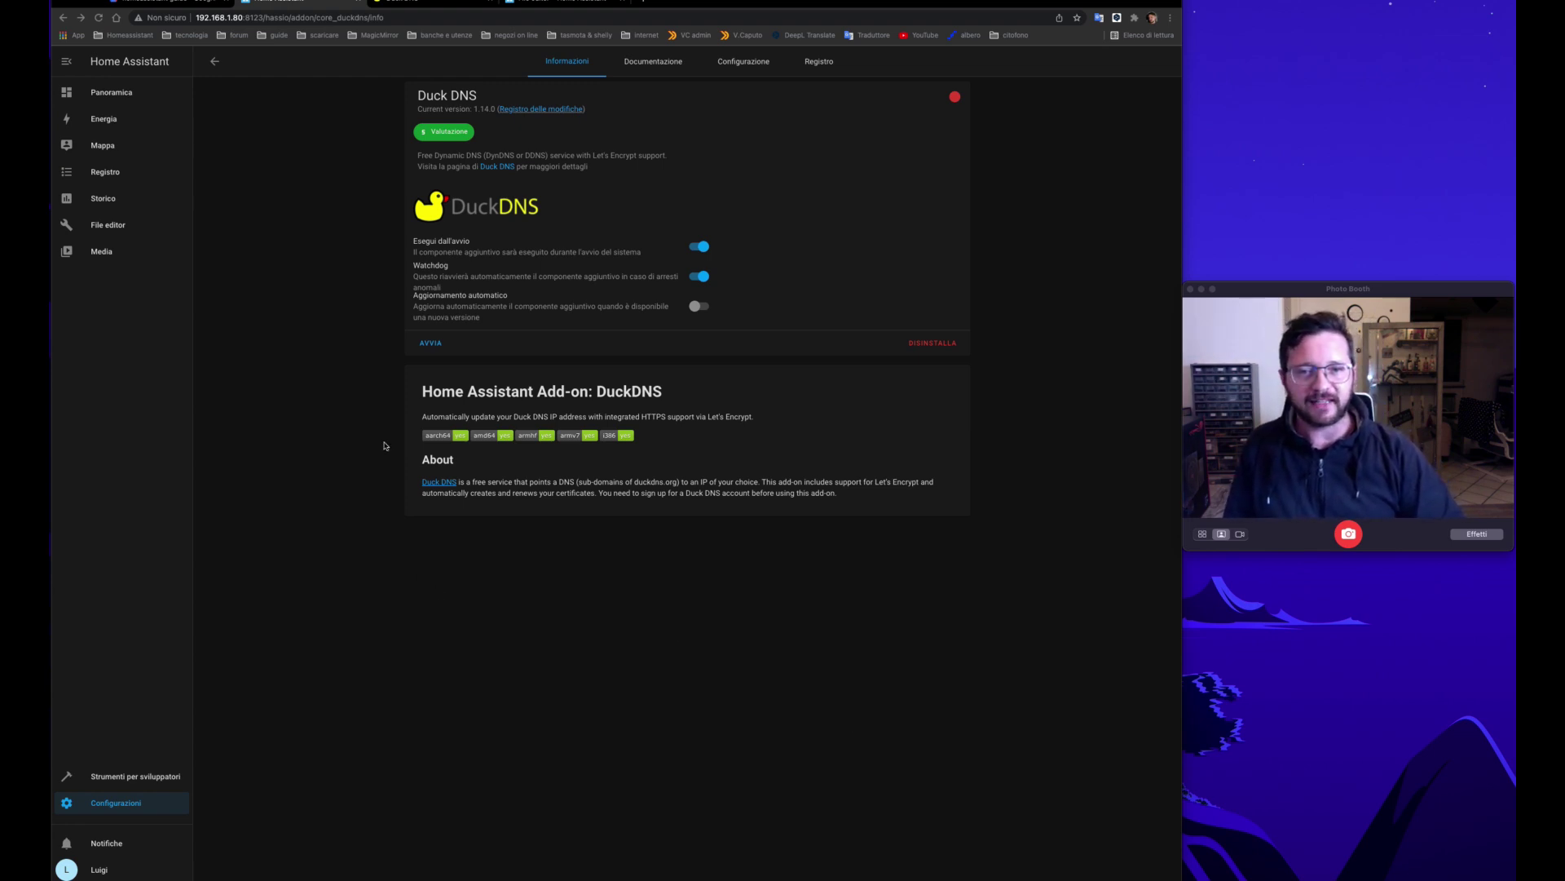
Step: Start the Duck DNS add-on and view its Registro log
left_click(431, 345)
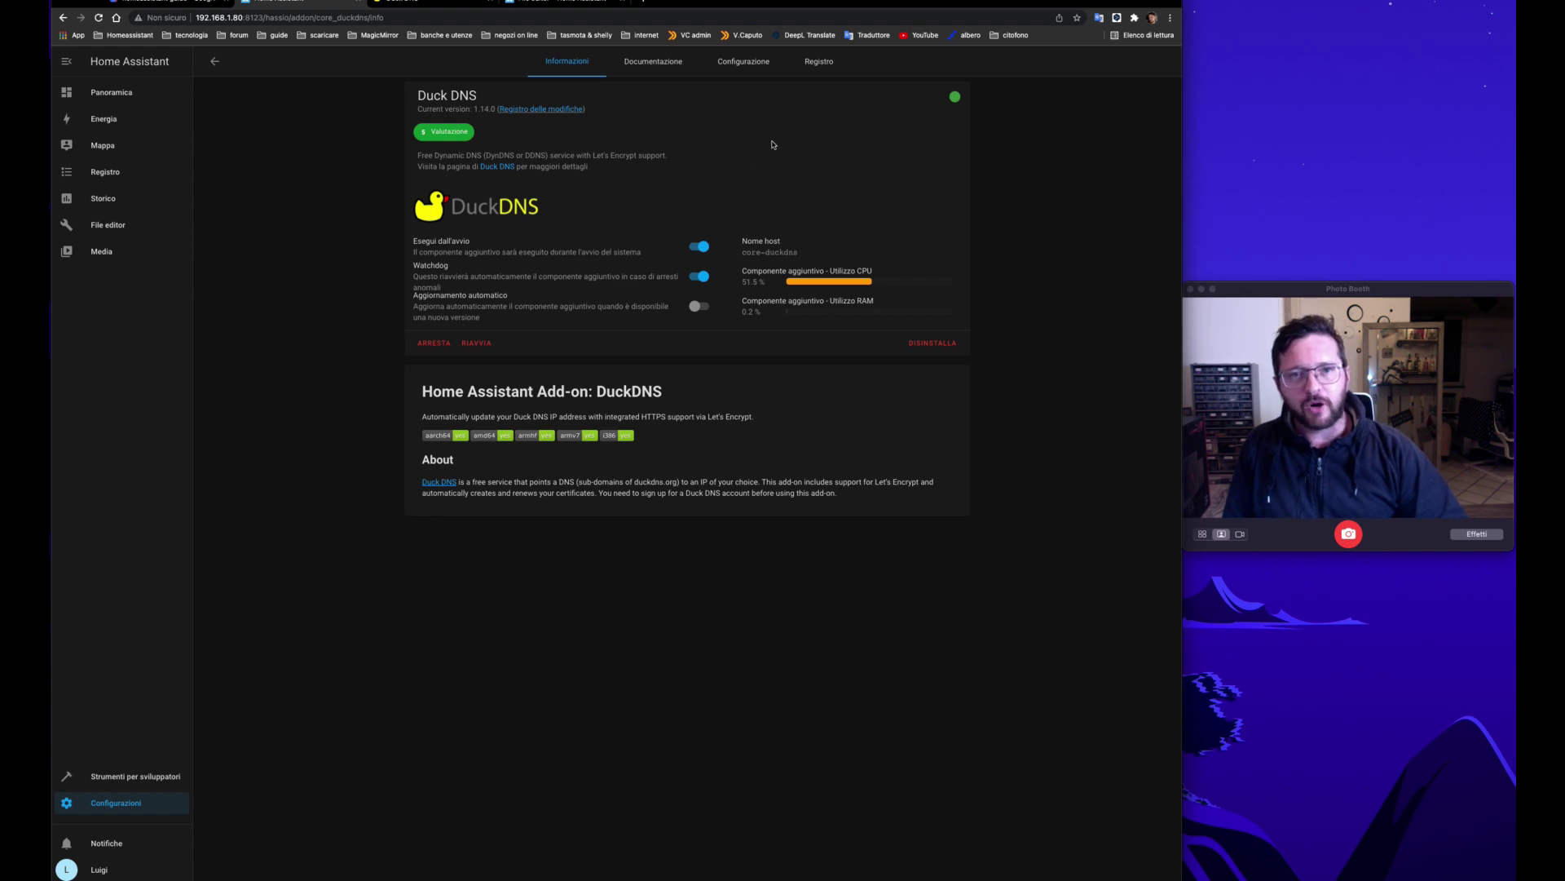
left_click(821, 70)
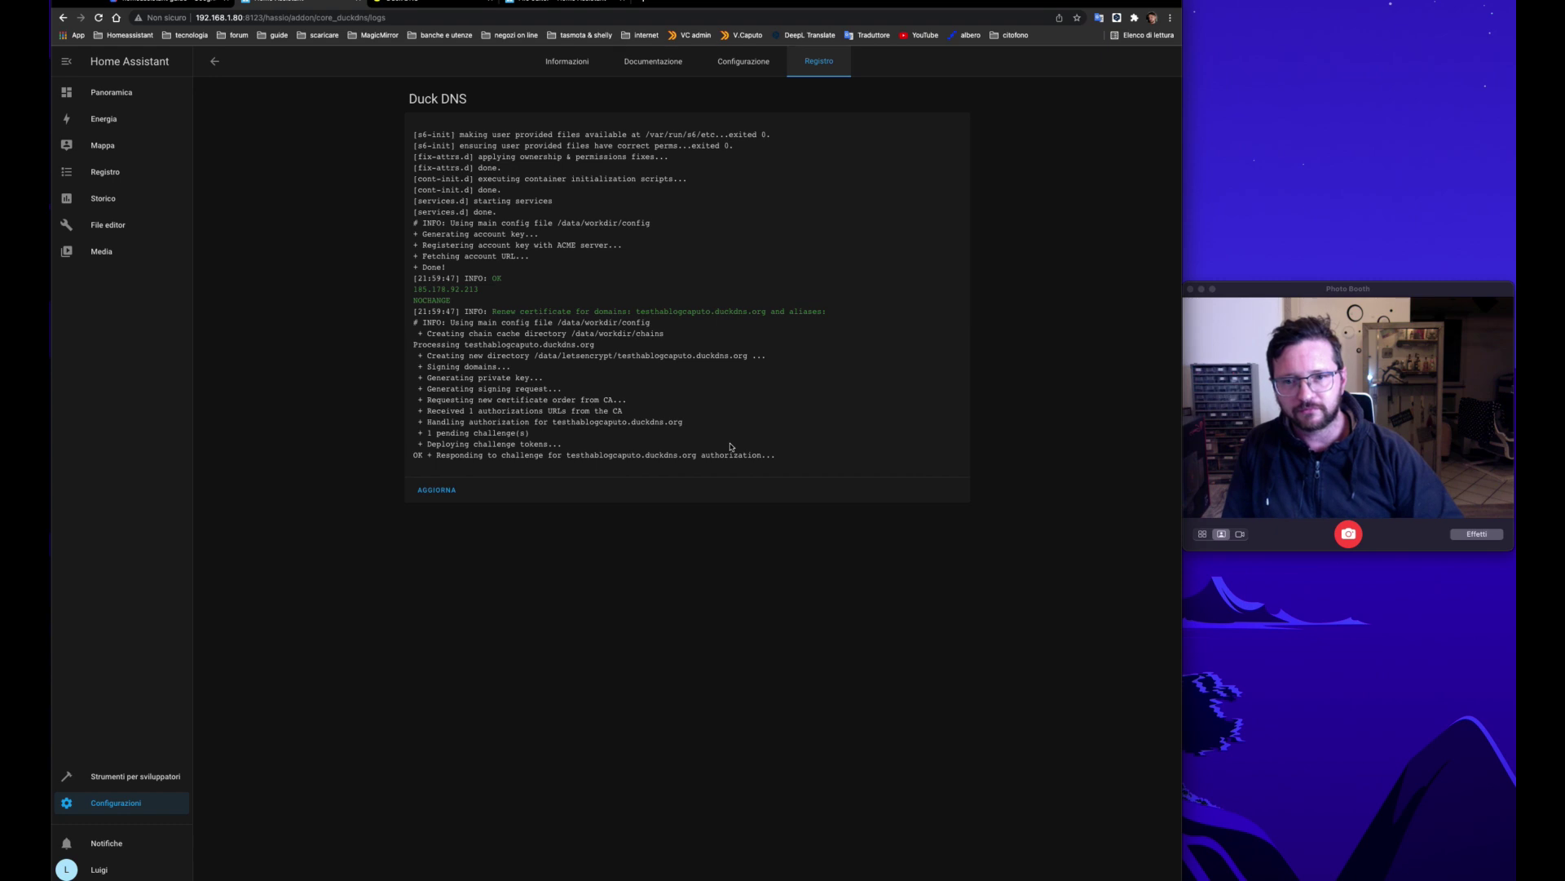
Step: Refresh the Duck DNS log to confirm the certificate, then return to the Informazioni page
left_click(447, 491)
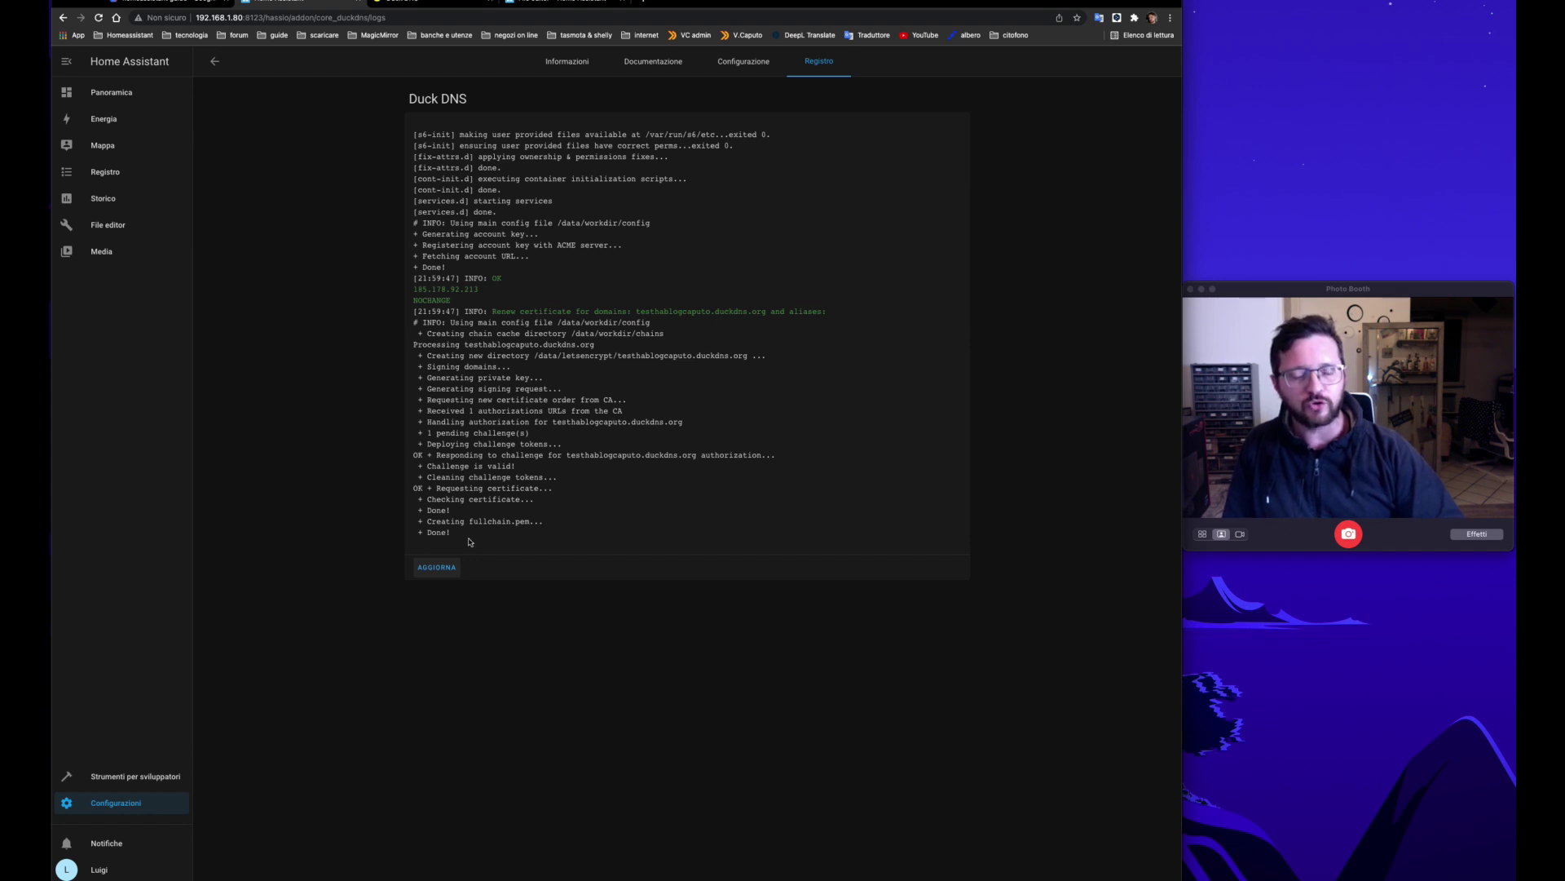
left_click(567, 61)
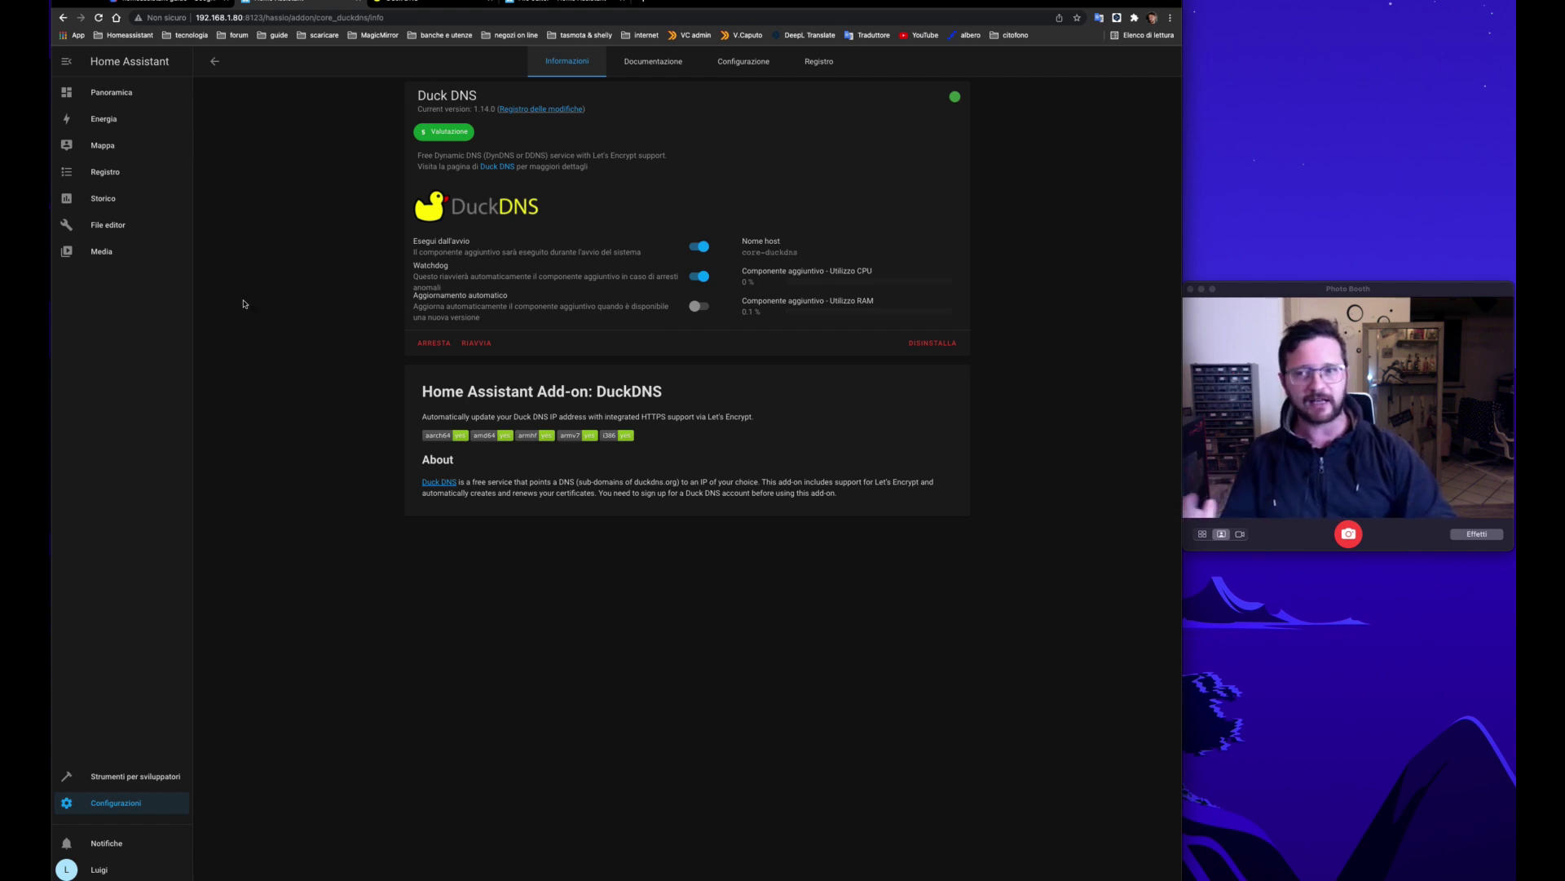
Step: Open /config/configuration.yaml in the File editor via its folder browser
left_click(120, 232)
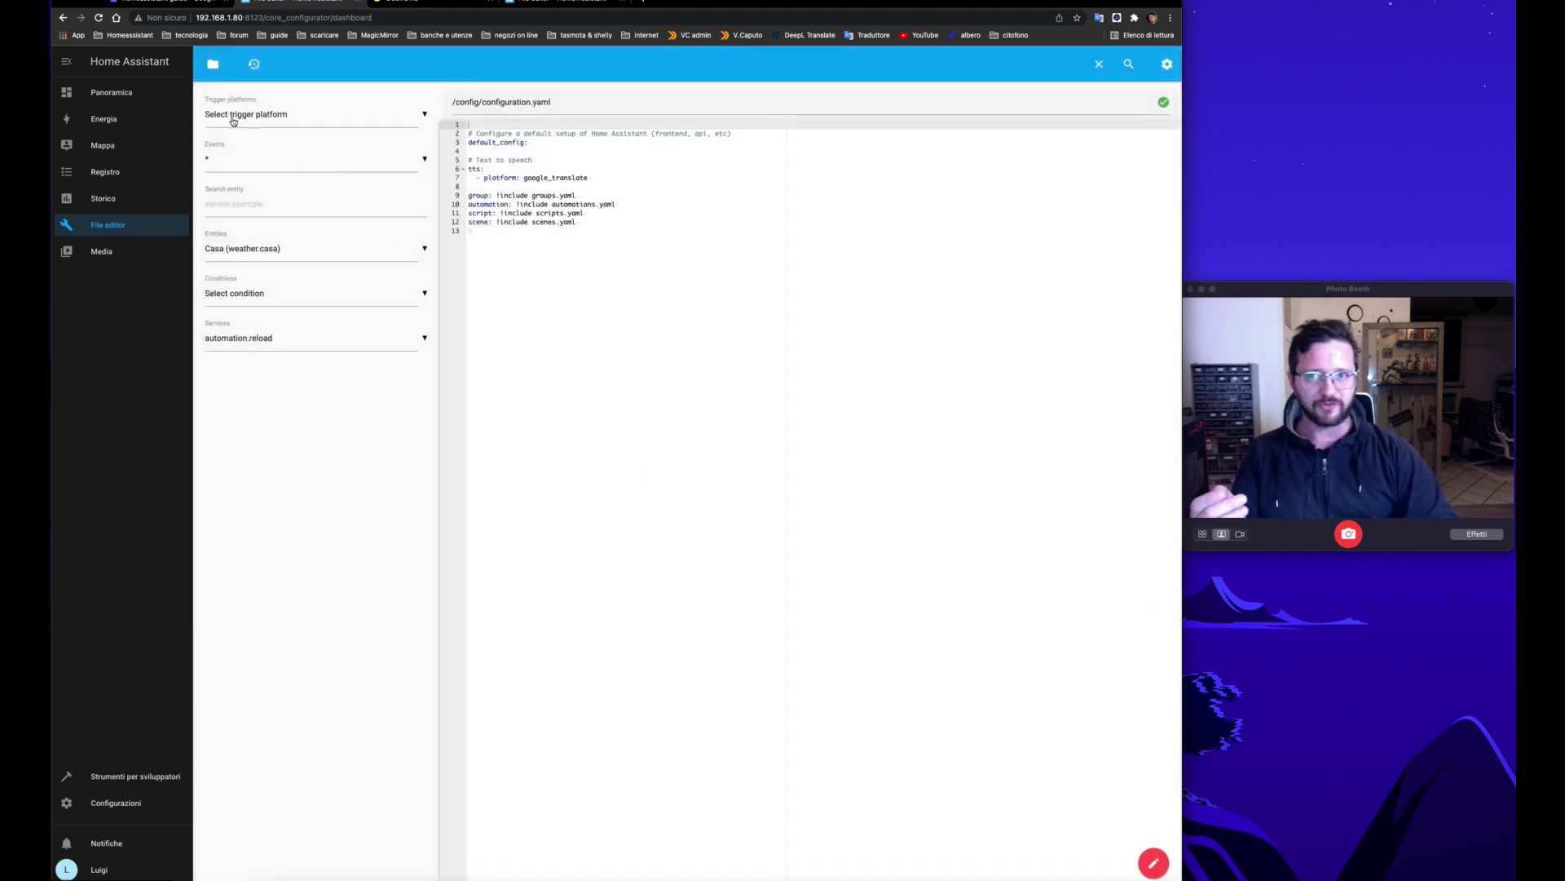
left_click(214, 65)
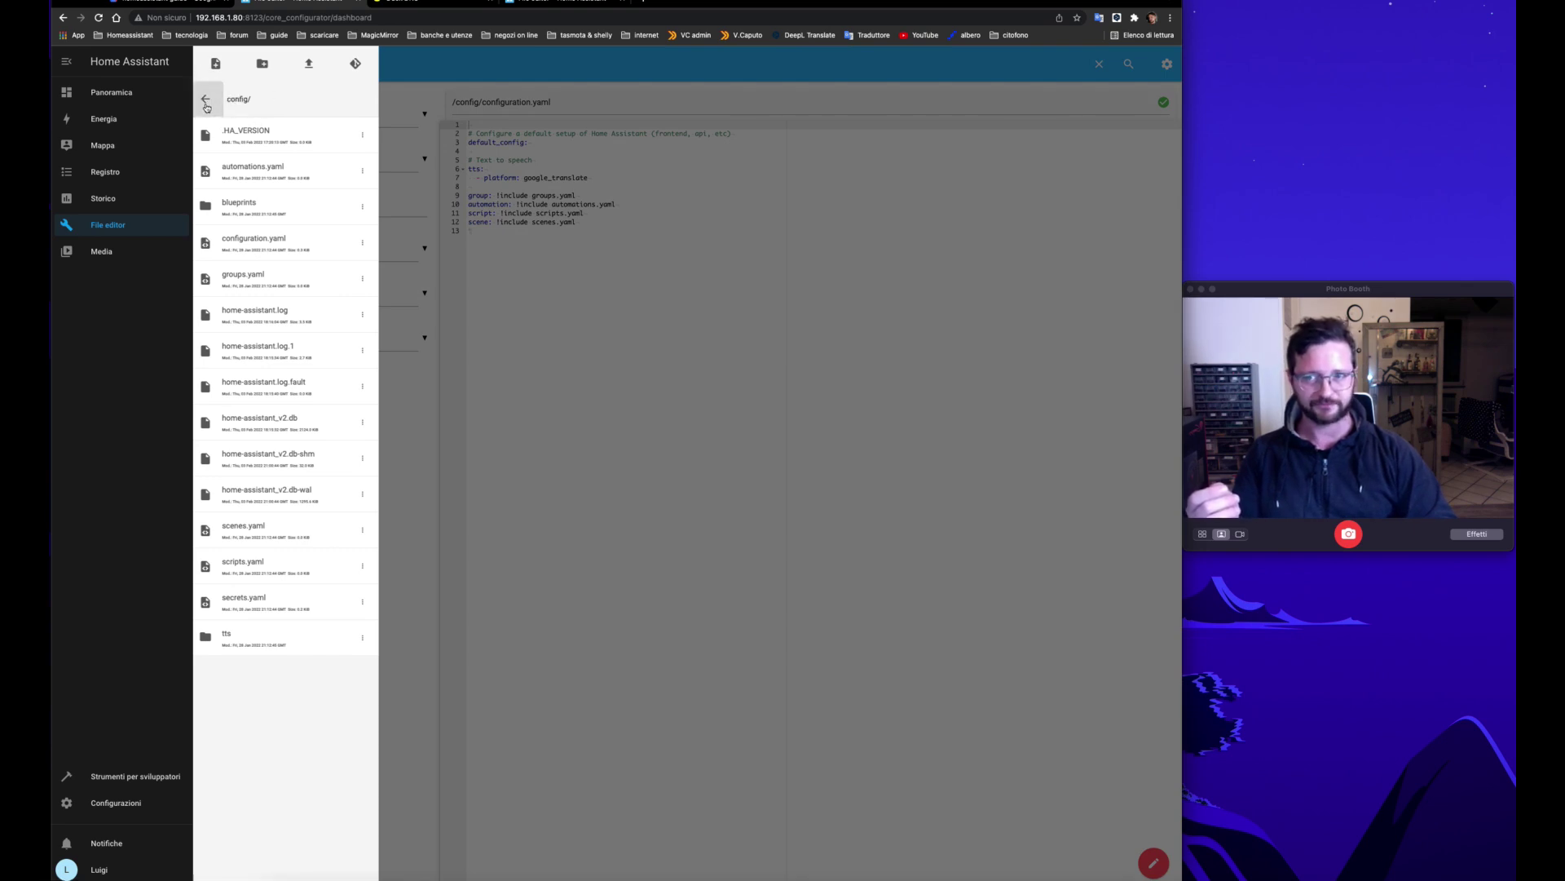
key("Escape")
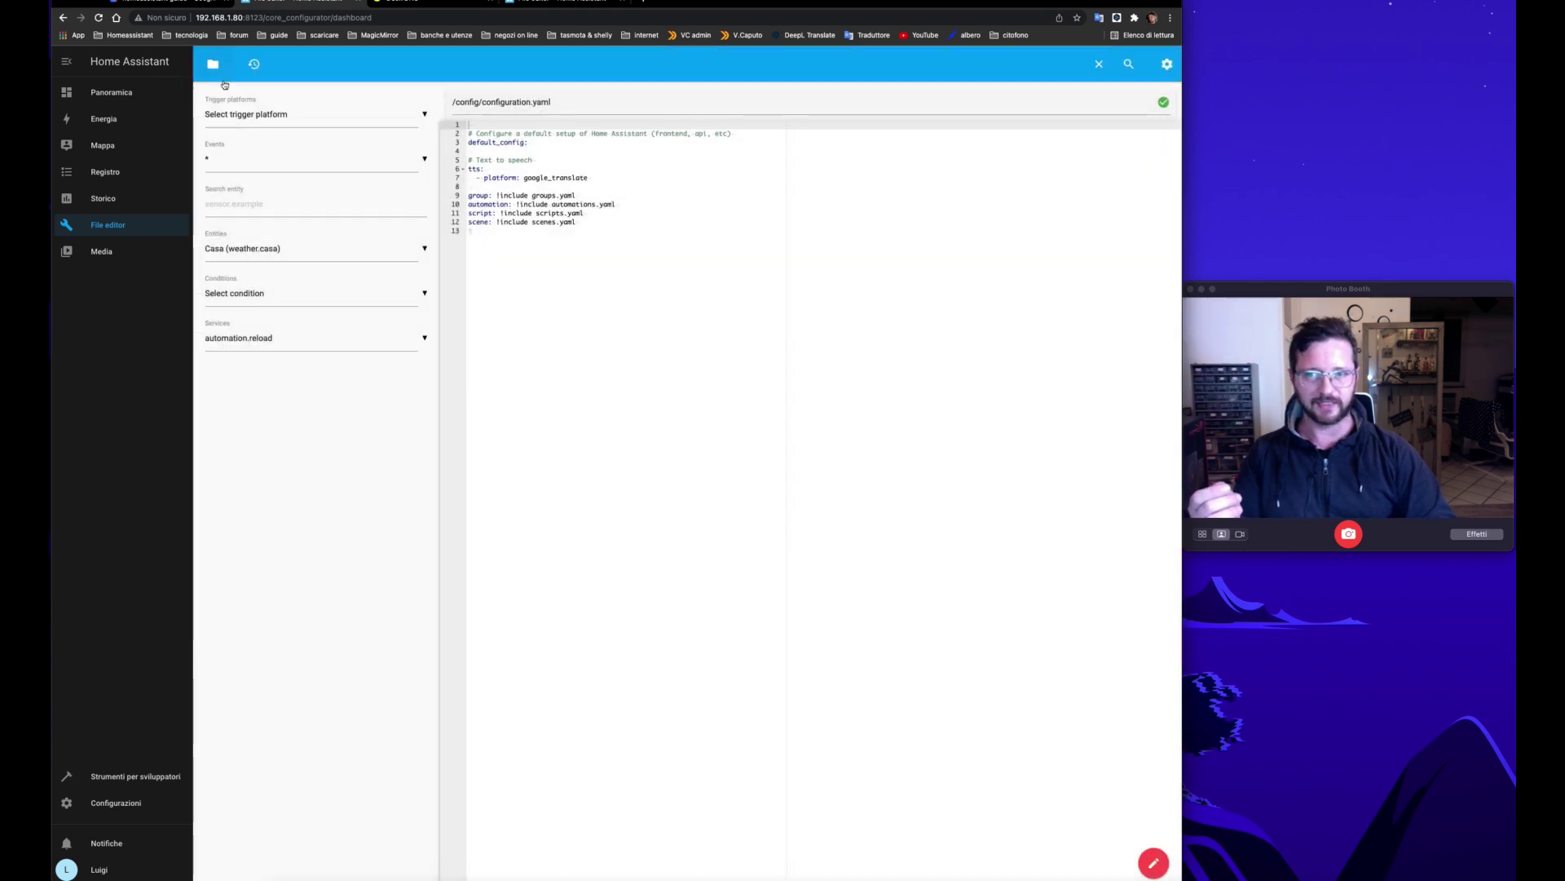
left_click(213, 65)
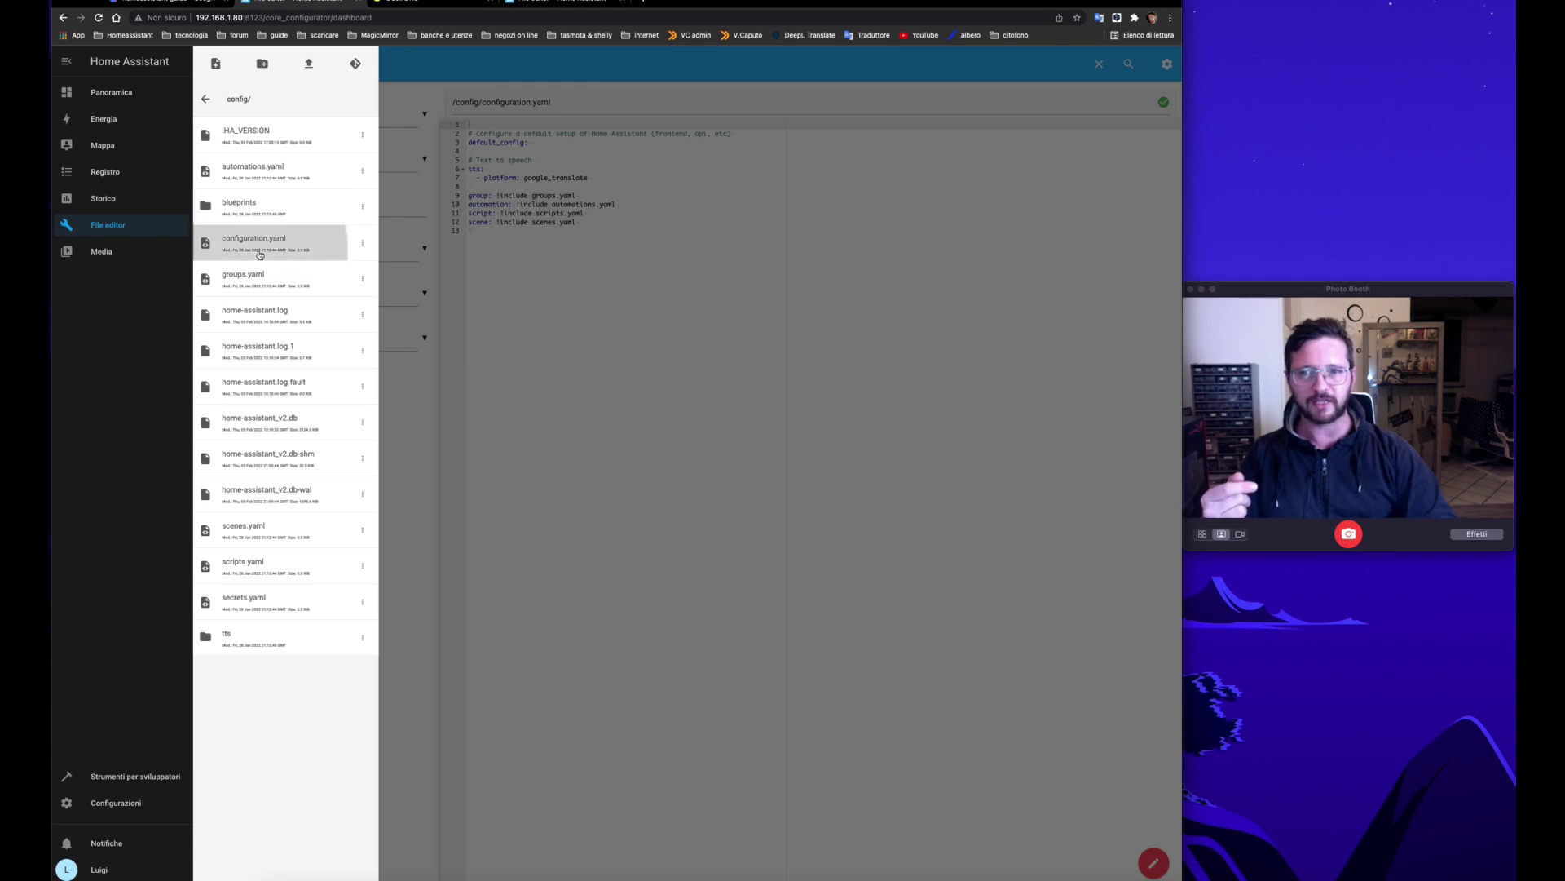
left_click(607, 352)
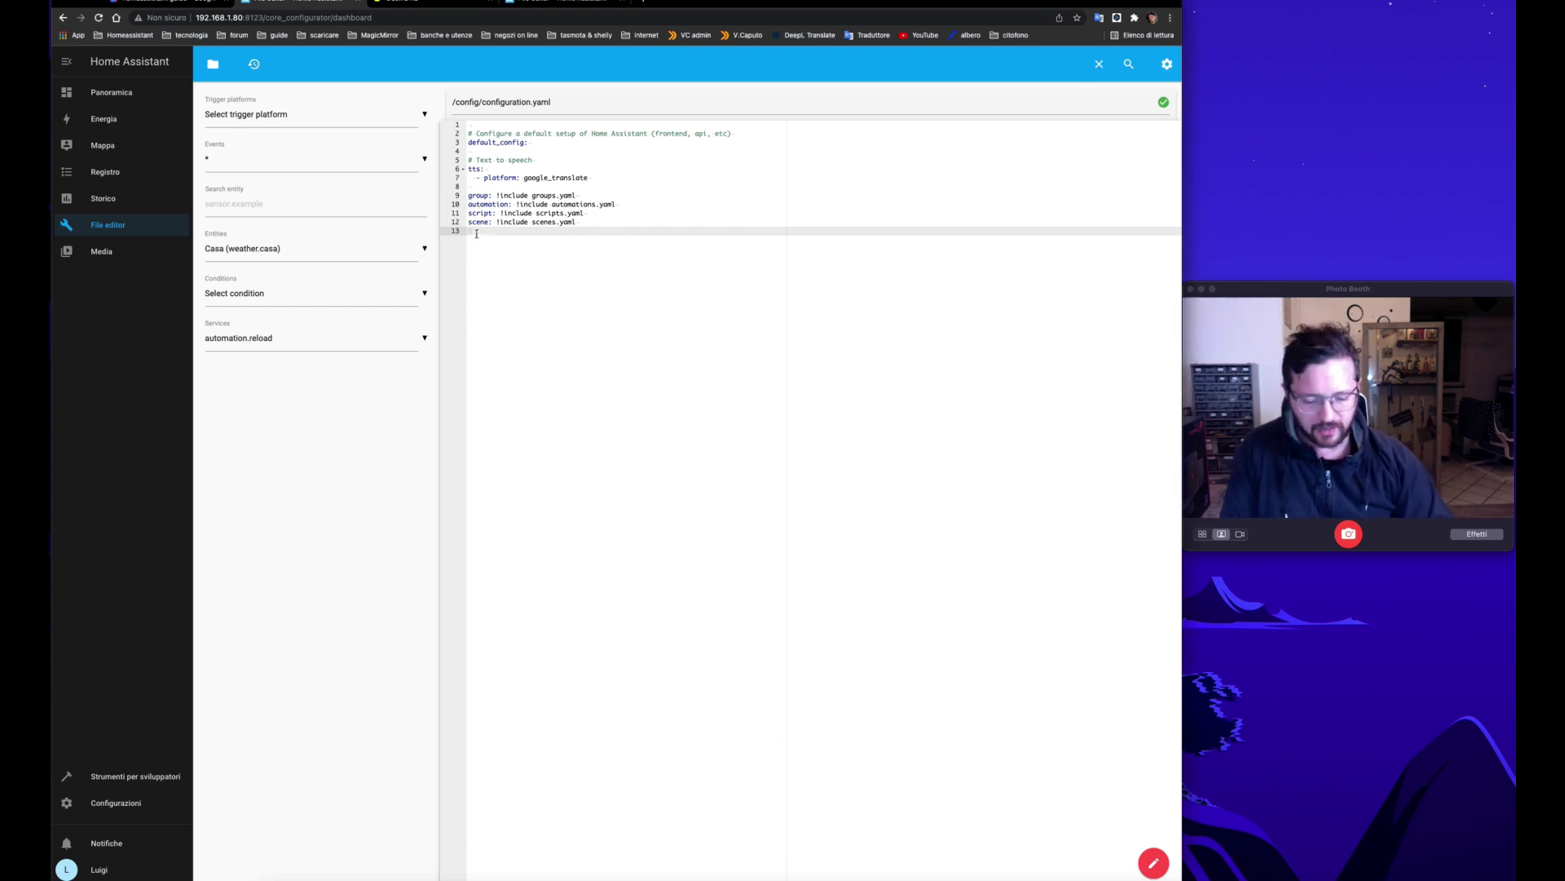
Step: Append a #####HTTP##### separator comment and an empty http: key to configuration.yaml
type("#####################HTTP")
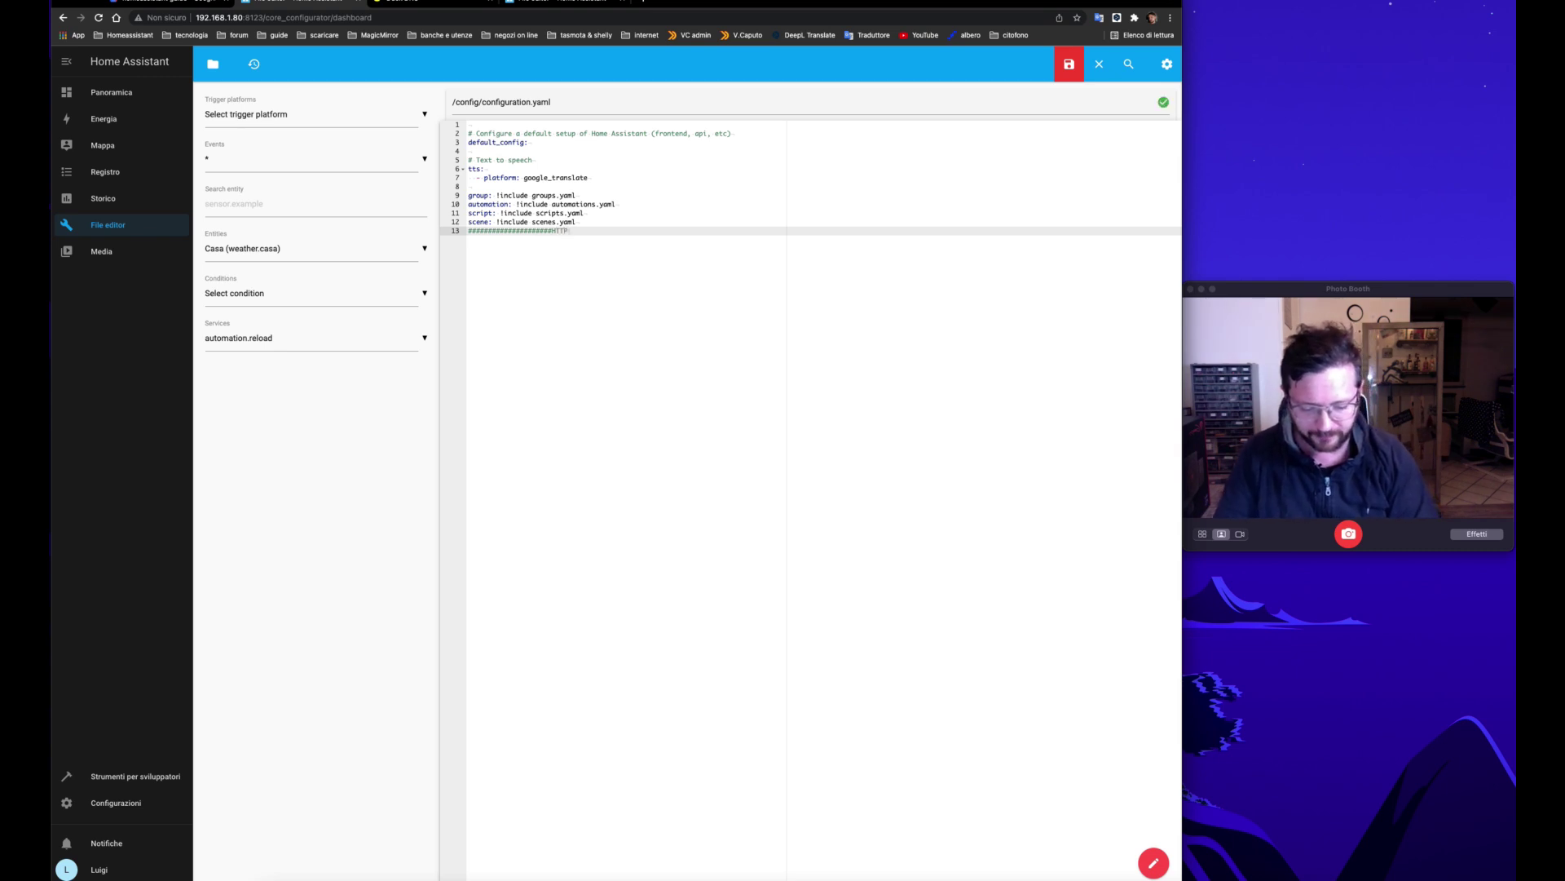
type("################")
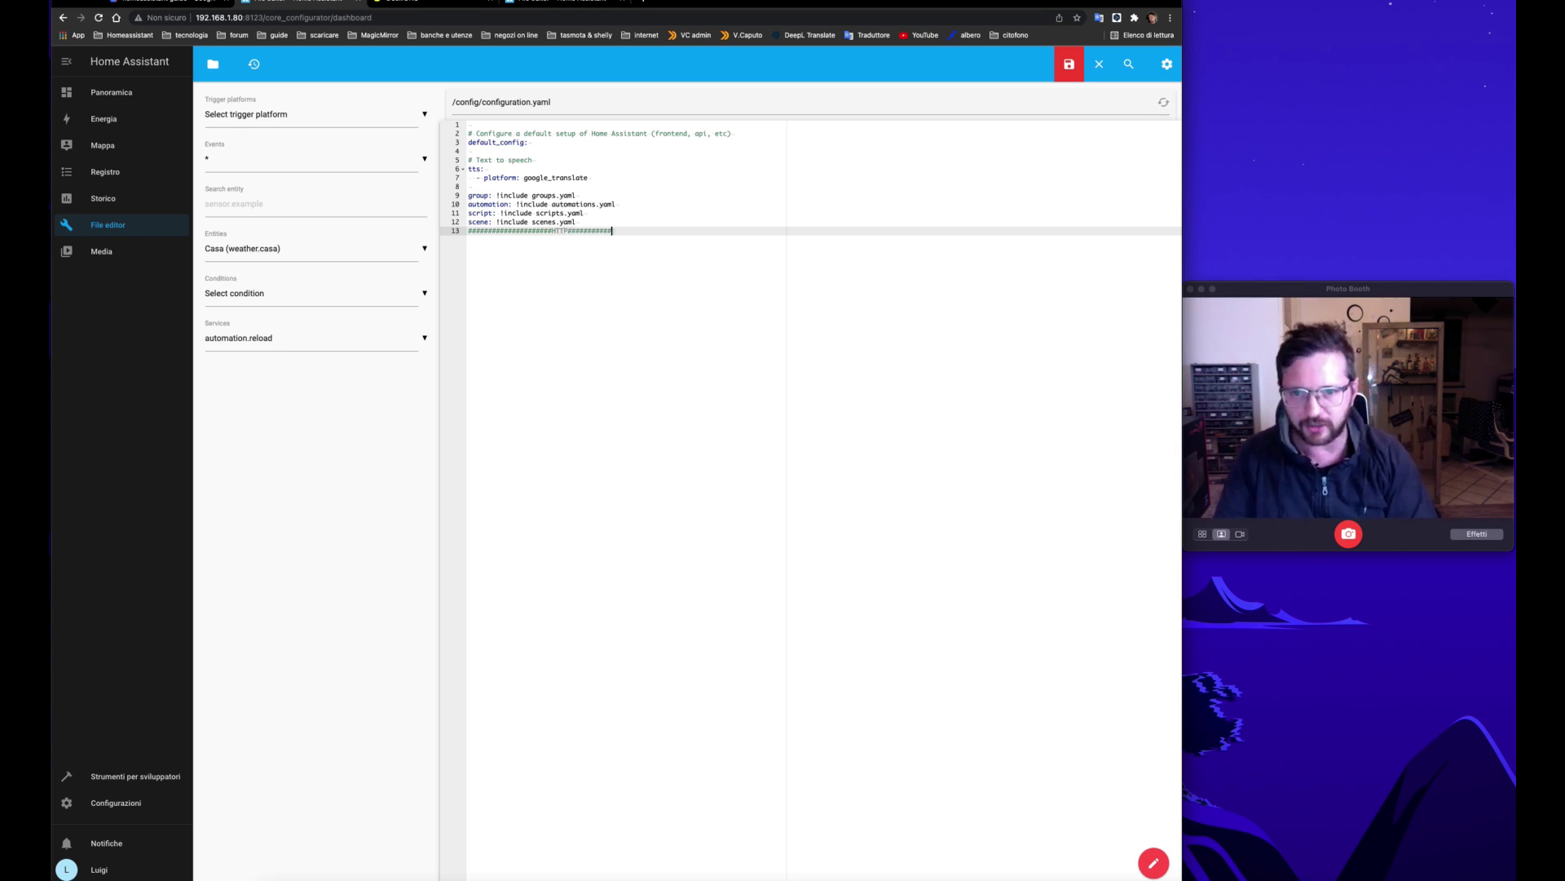
type("#############")
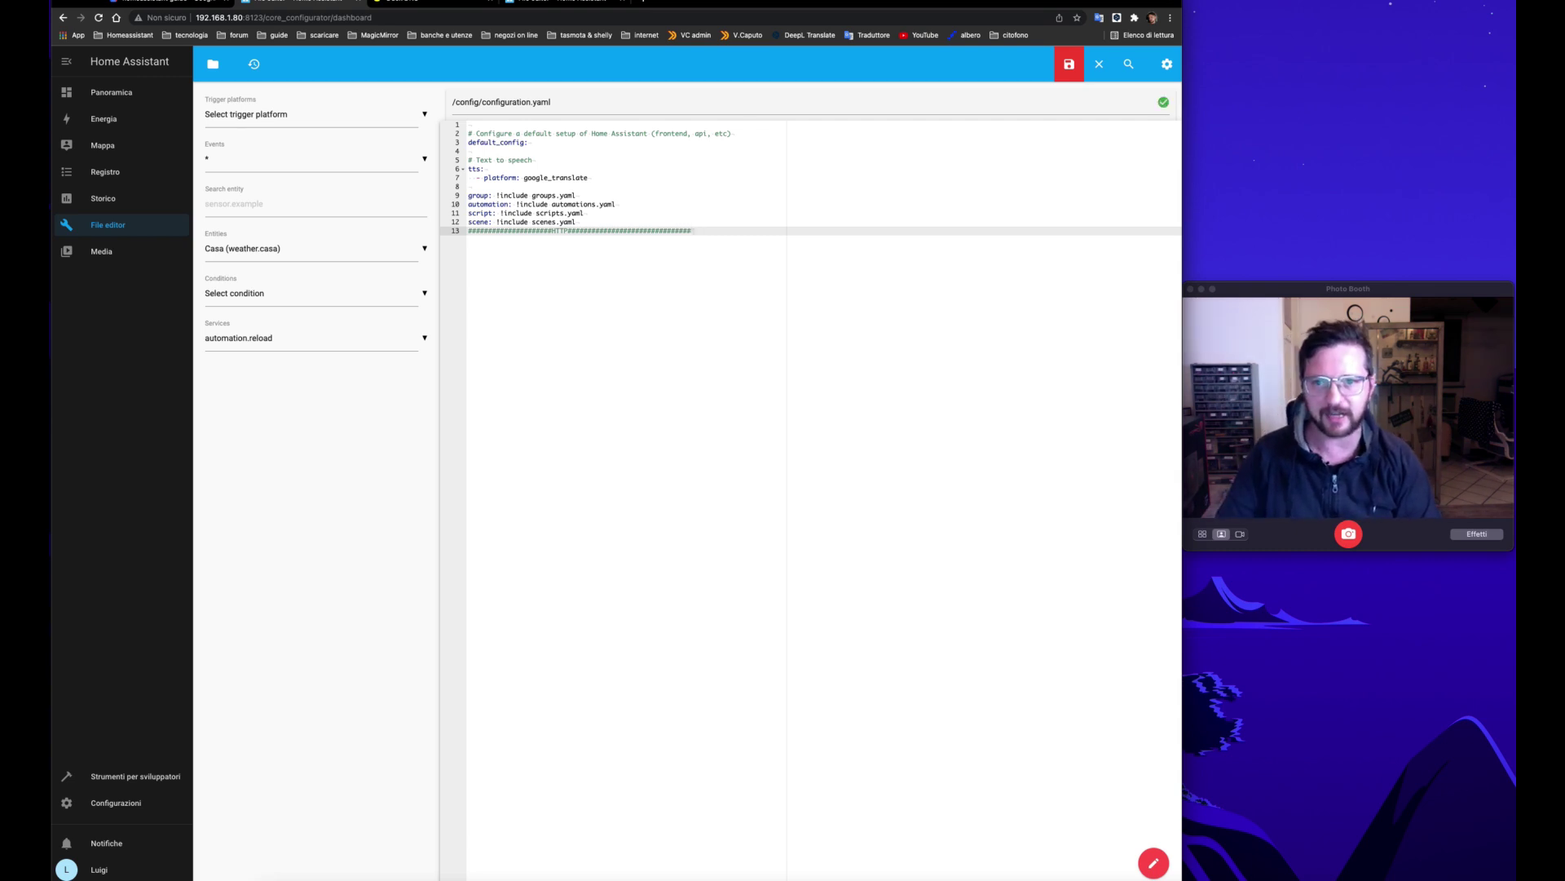
key("Return")
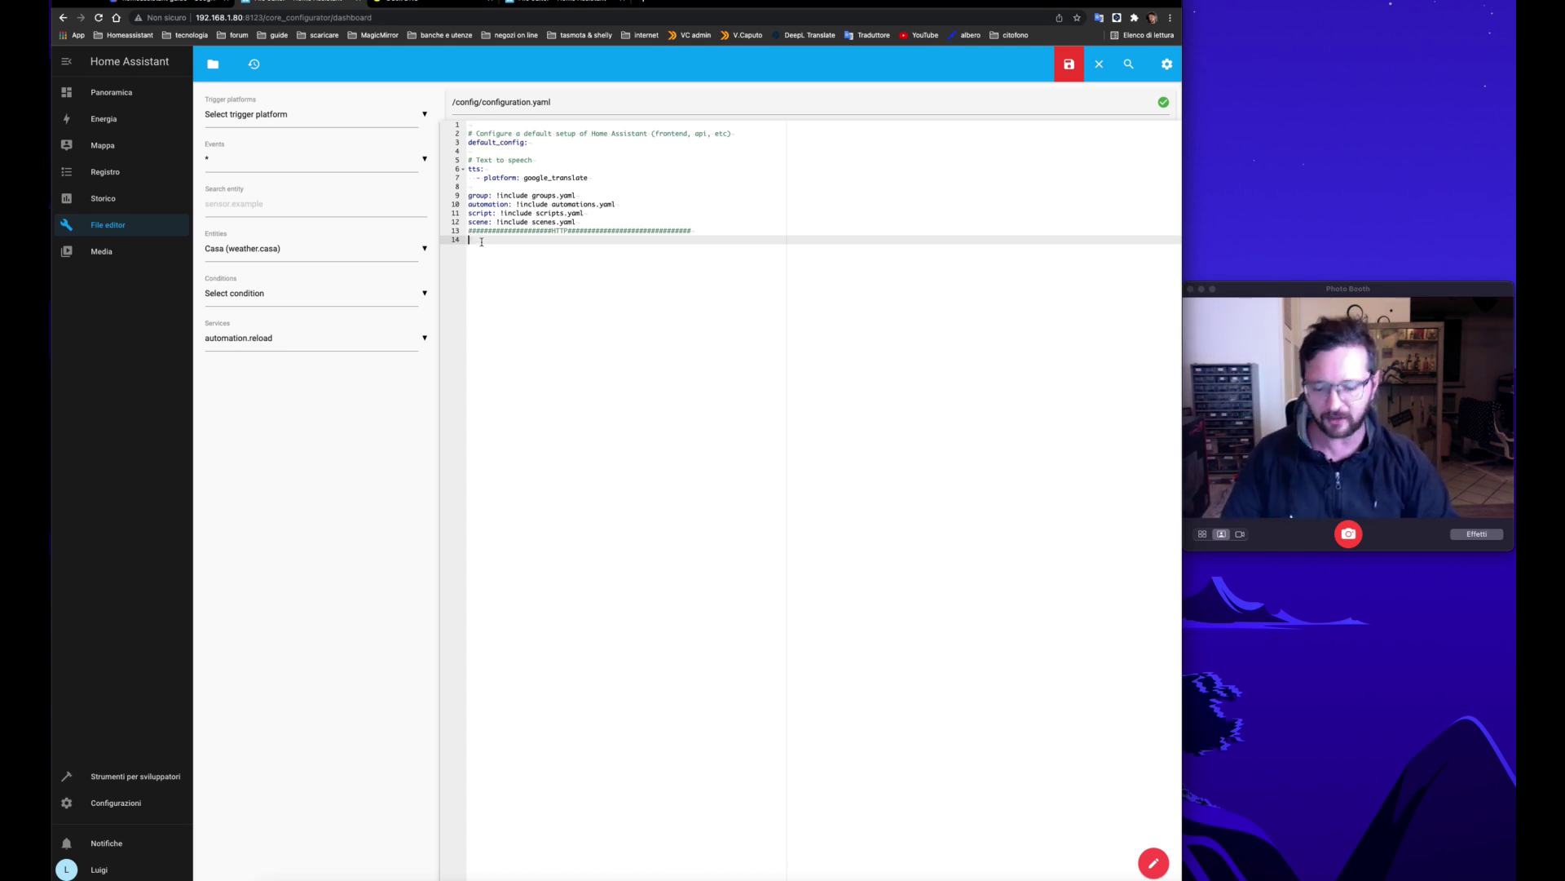
type("http:")
key("Return")
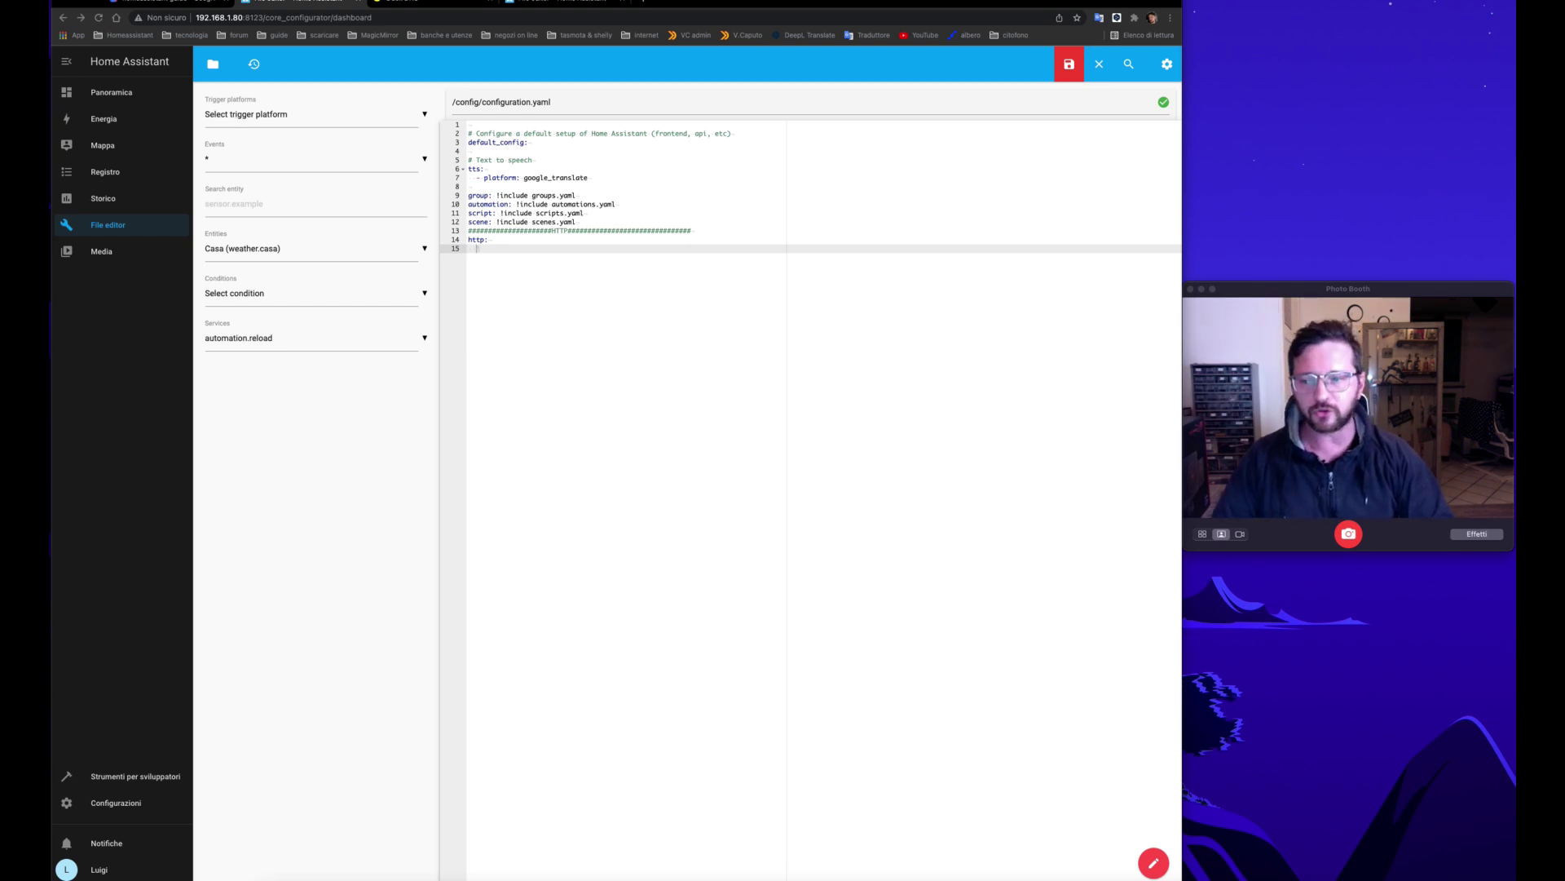
right_click(476, 248)
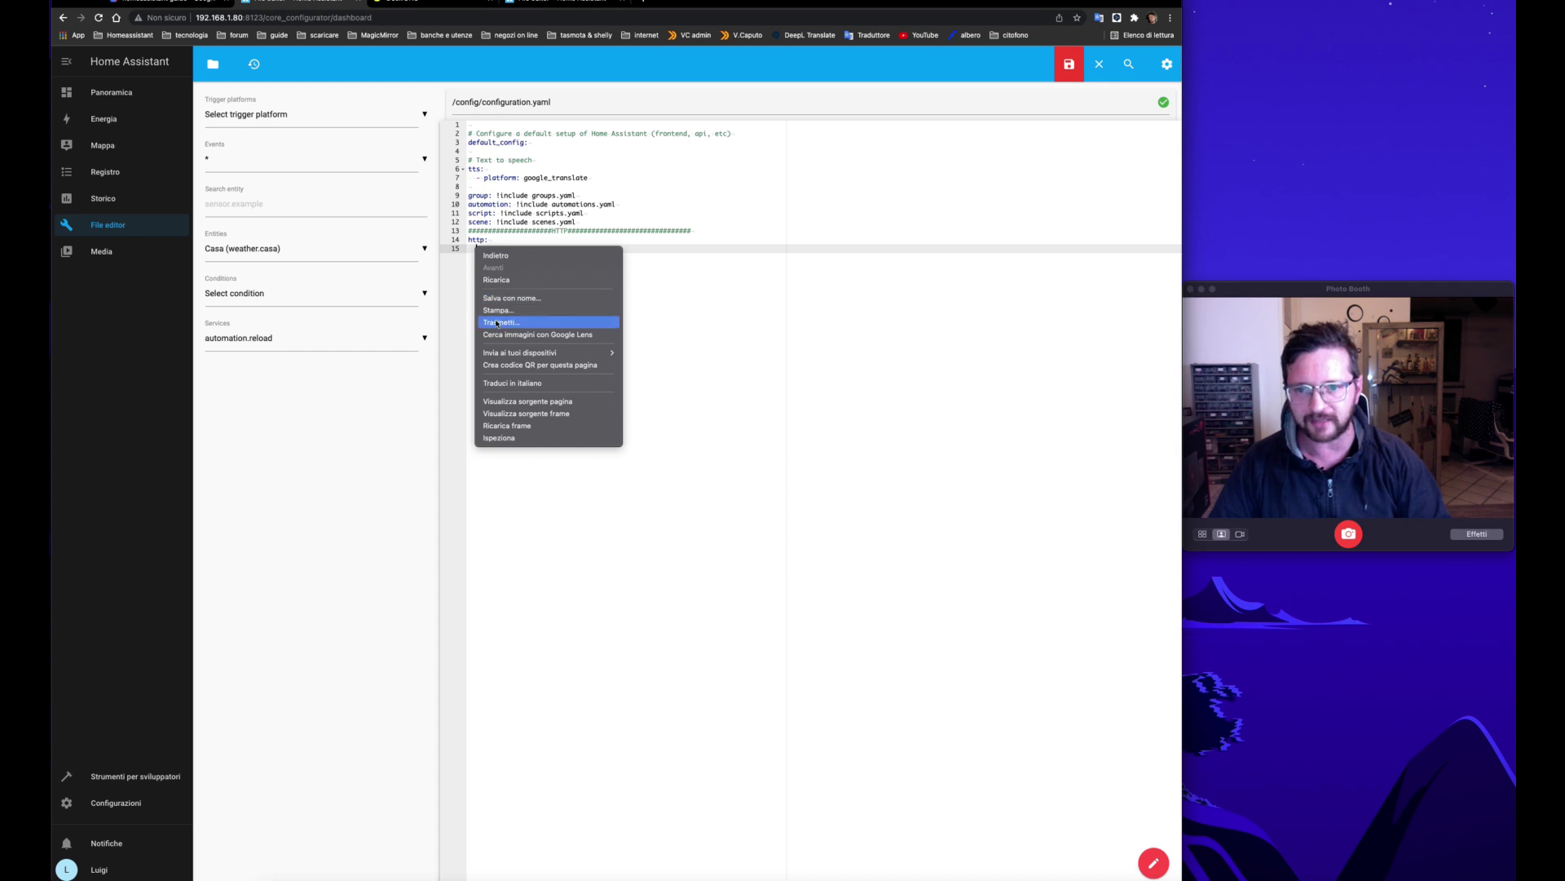
Step: Paste ssl_certificate: /ssl/fullchain.pem and ssl_key: /ssl/privkey.pem under http:
key("Escape")
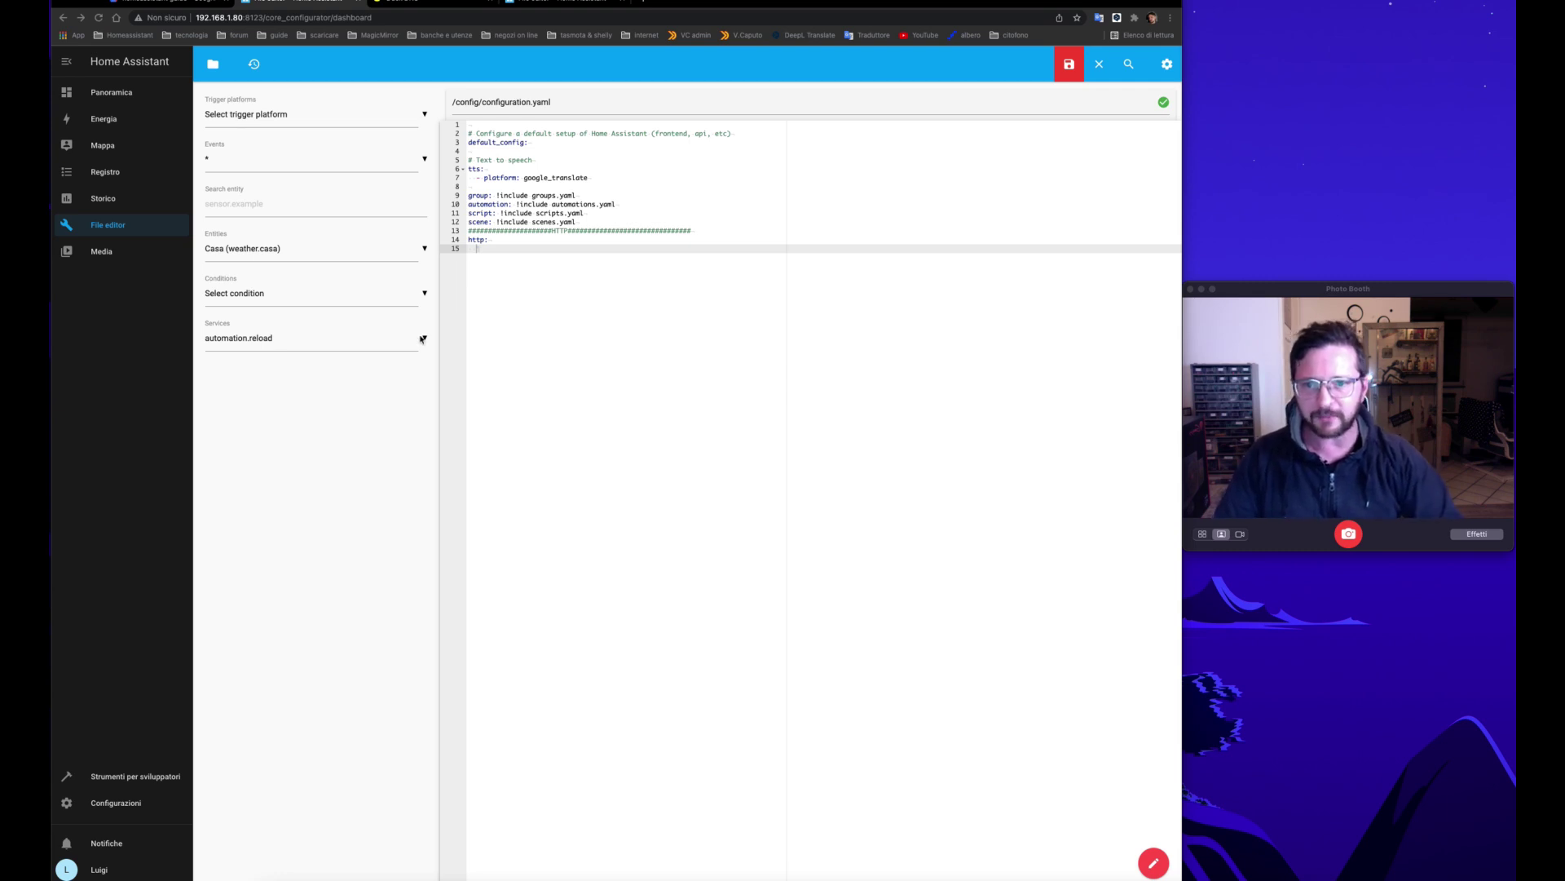
left_click(477, 249)
type("ssl_certificate: /ssl/fullchain.pem   ssl_key: /ssl/privkey.pem")
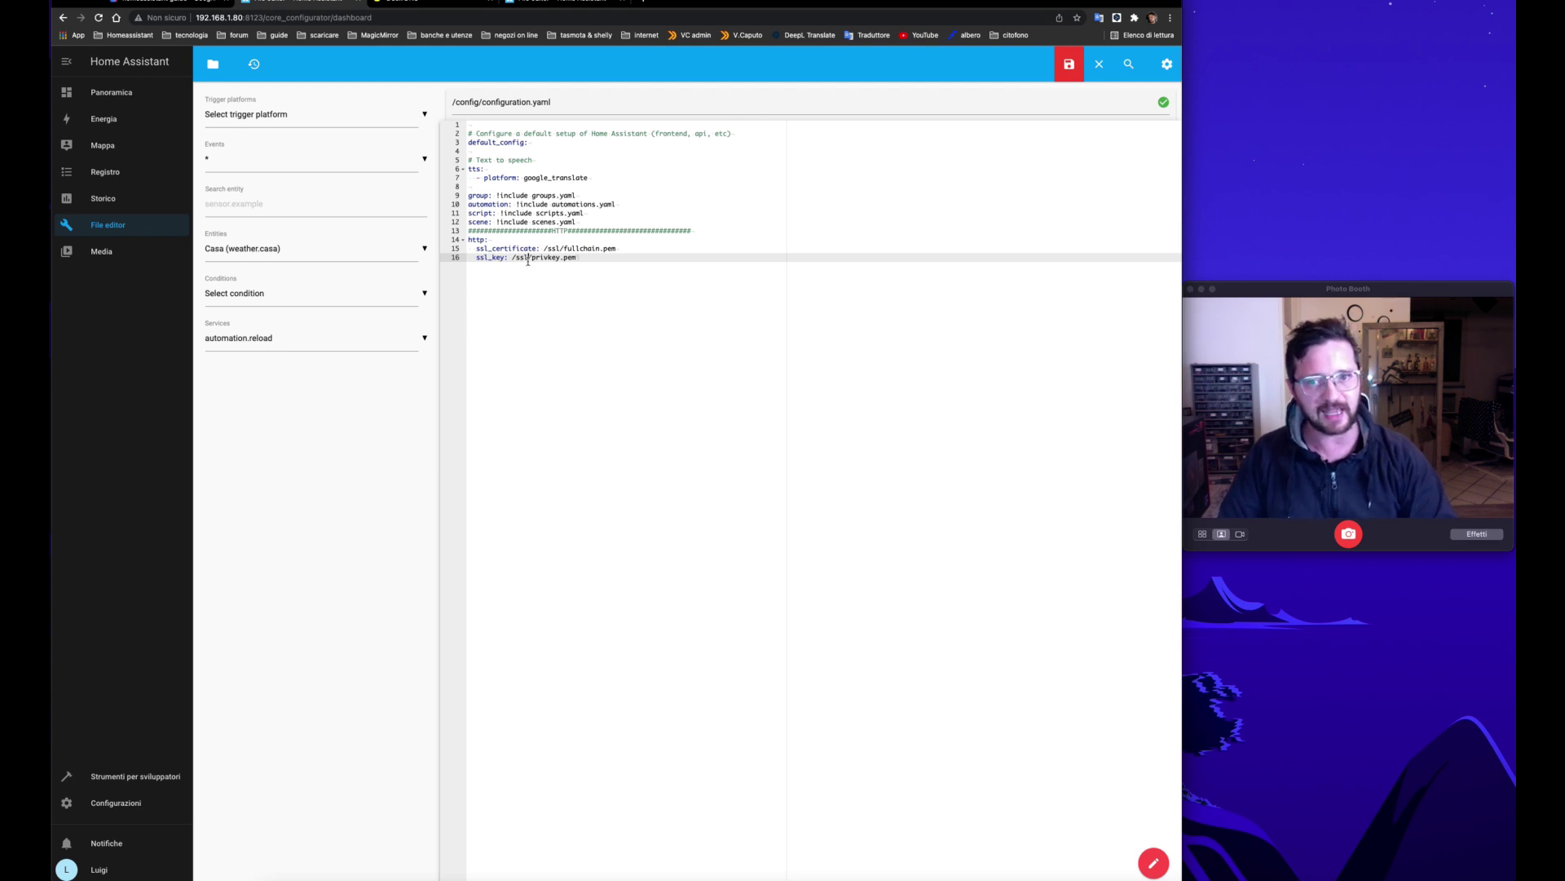
key("Left")
key("Left")
key("Left")
key("Left")
key("Left")
key("Left")
key("Left")
key("Left")
key("Left")
key("Left")
key("Left")
key("Left")
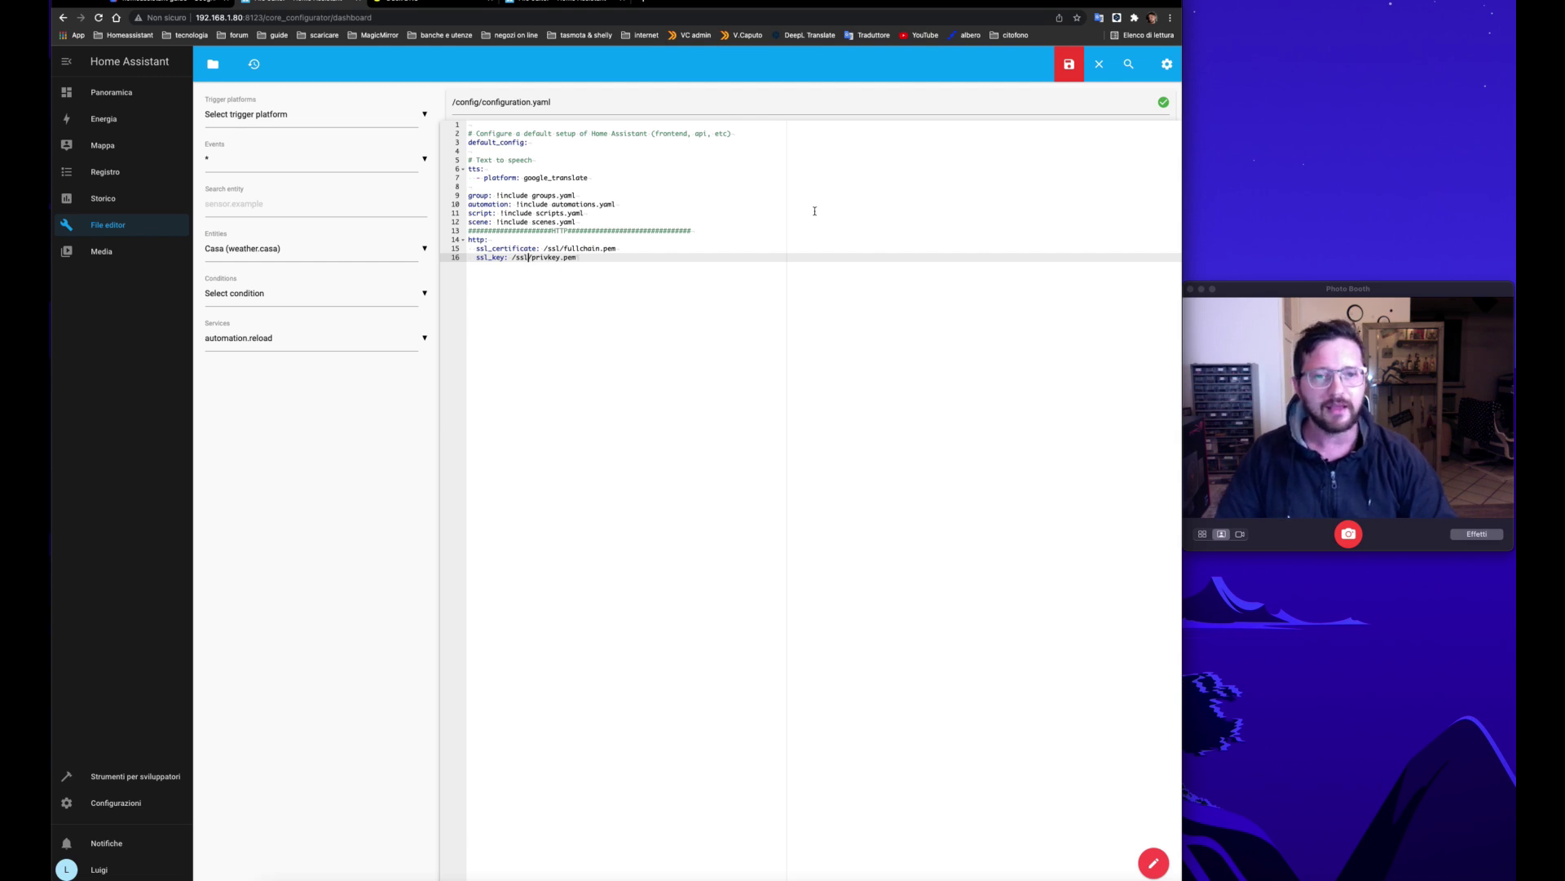
Step: Save configuration.yaml with the SSL settings and go to the Configurazioni overview
left_click(1070, 73)
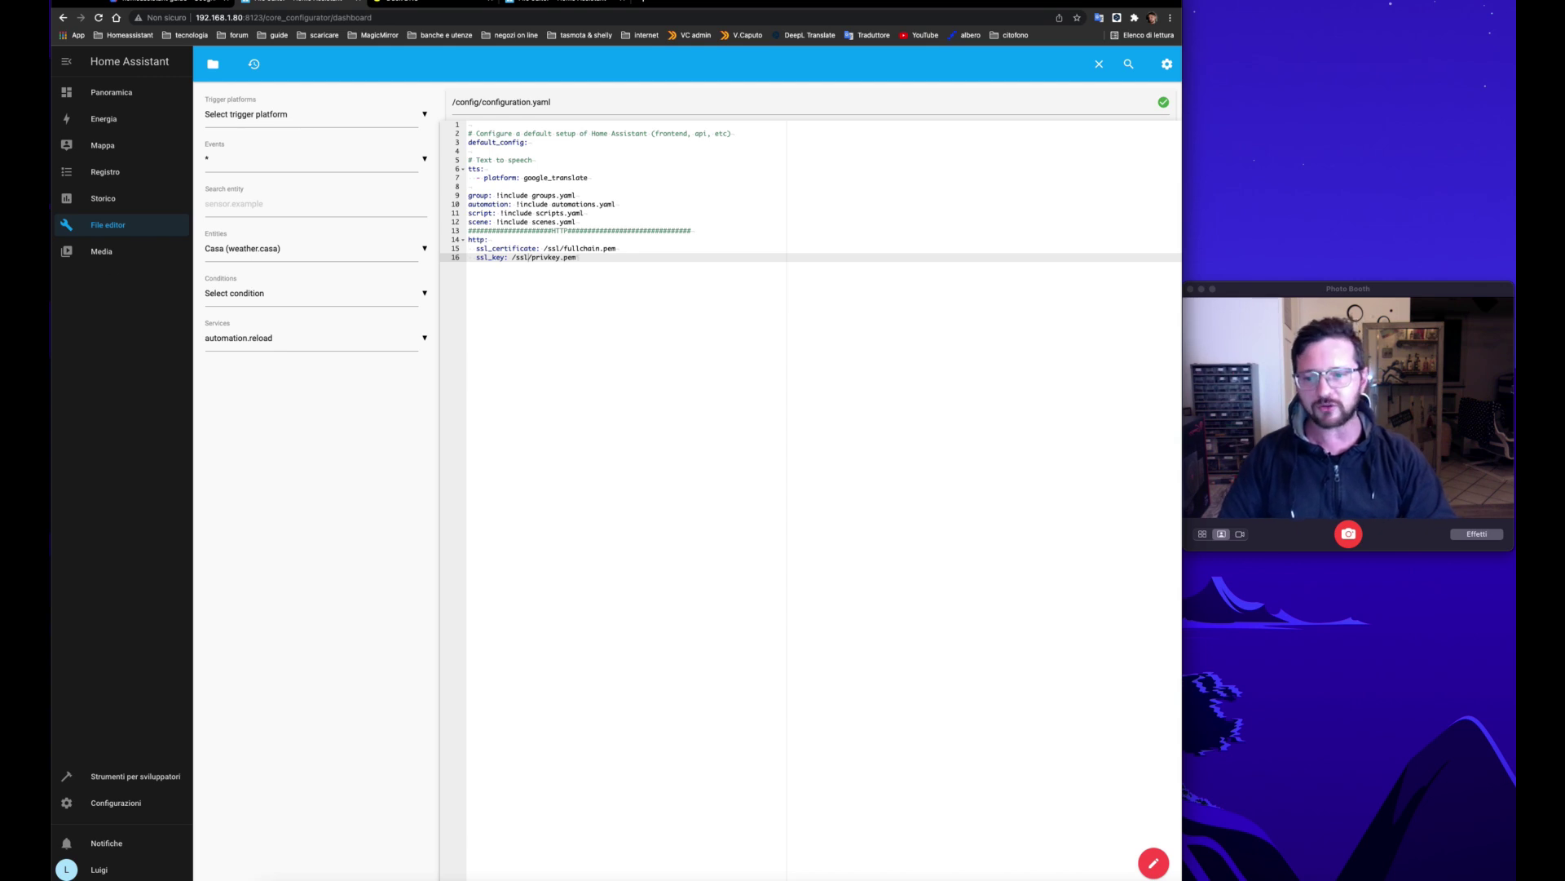
left_click(141, 804)
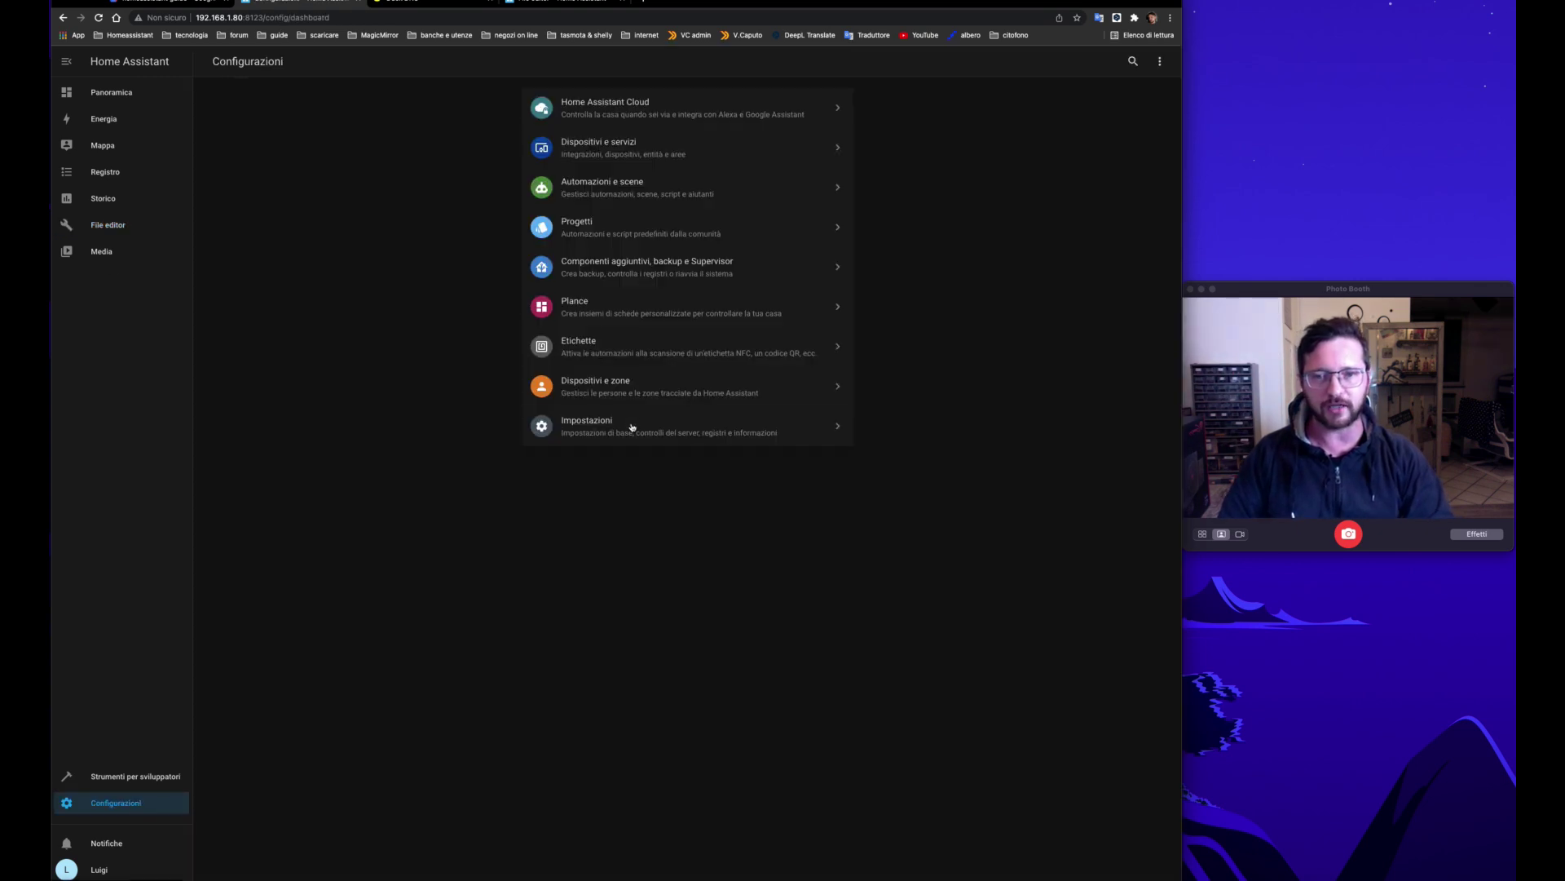
Step: Restart Home Assistant from Controlli del server and confirm the restart
left_click(629, 427)
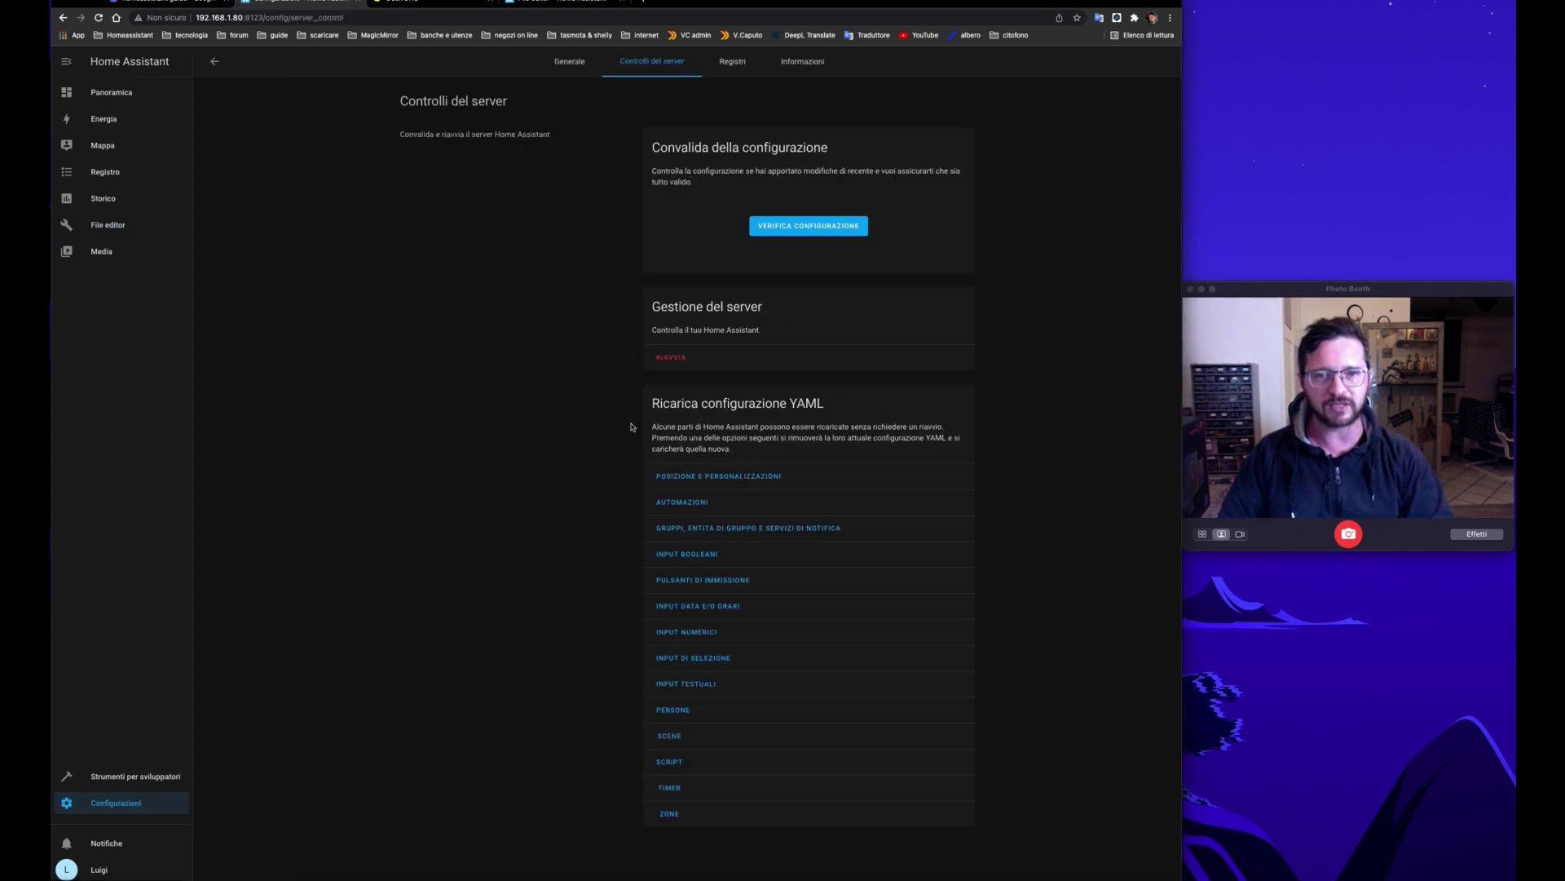
left_click(672, 358)
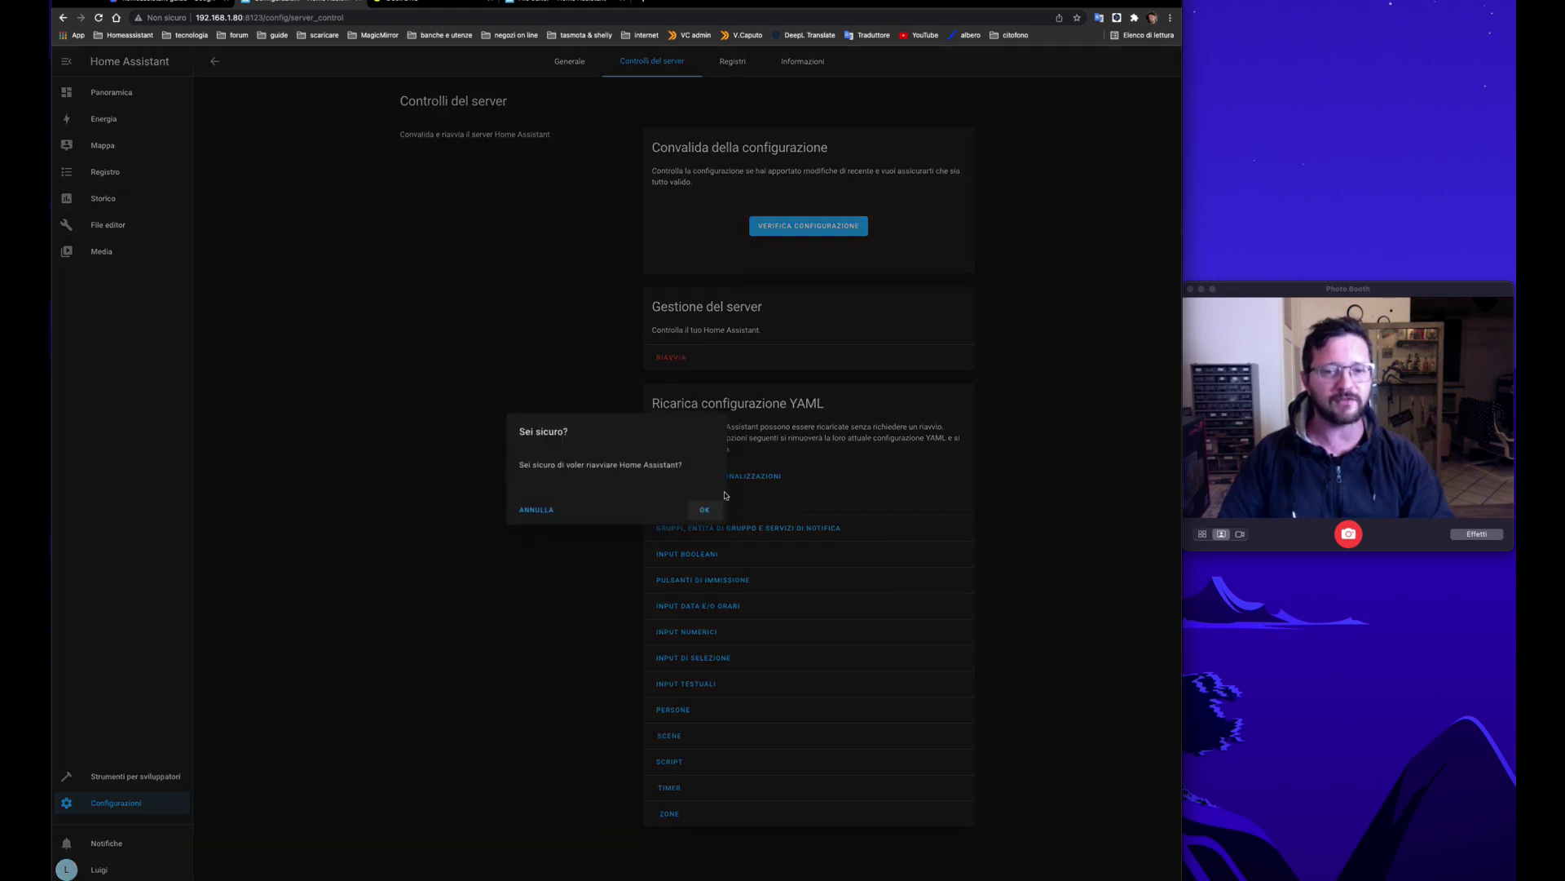
left_click(706, 510)
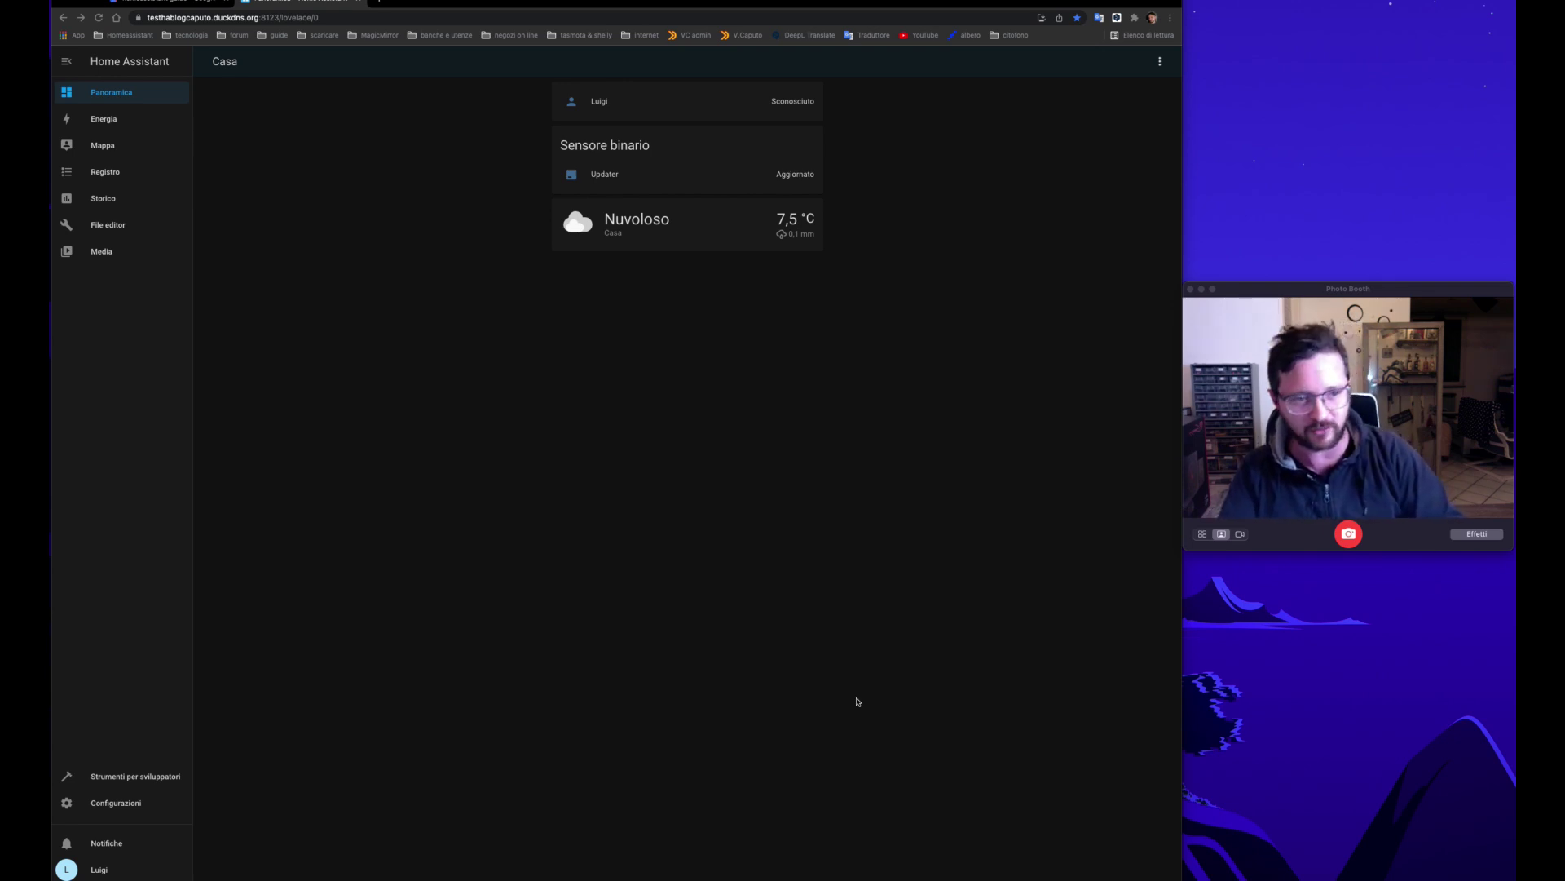
left_click(243, 16)
left_click(243, 17)
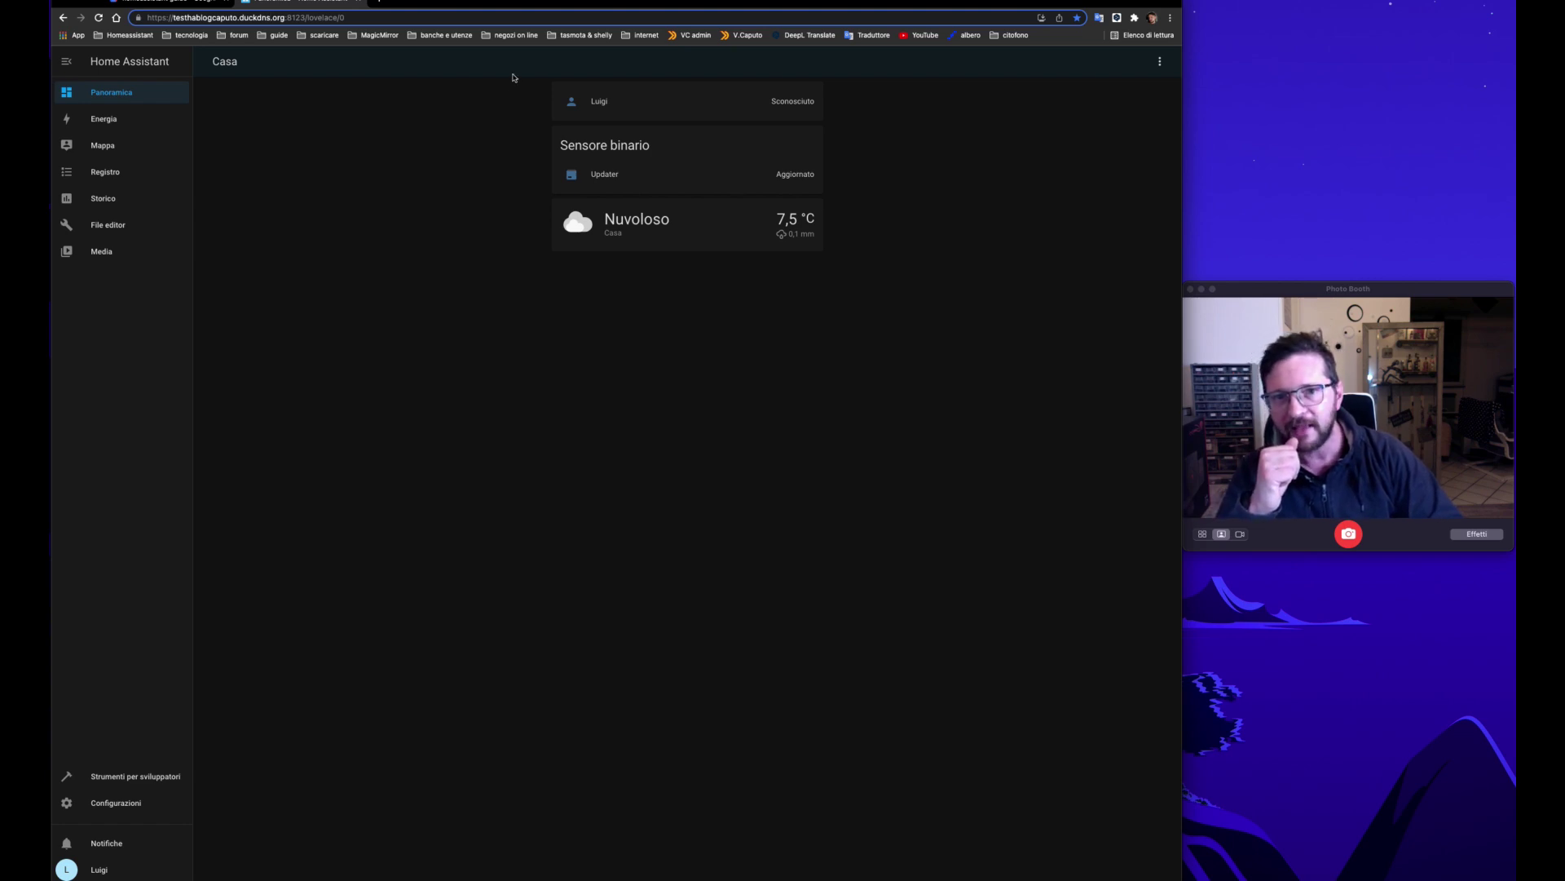
left_click_drag(510, 2, 507, 20)
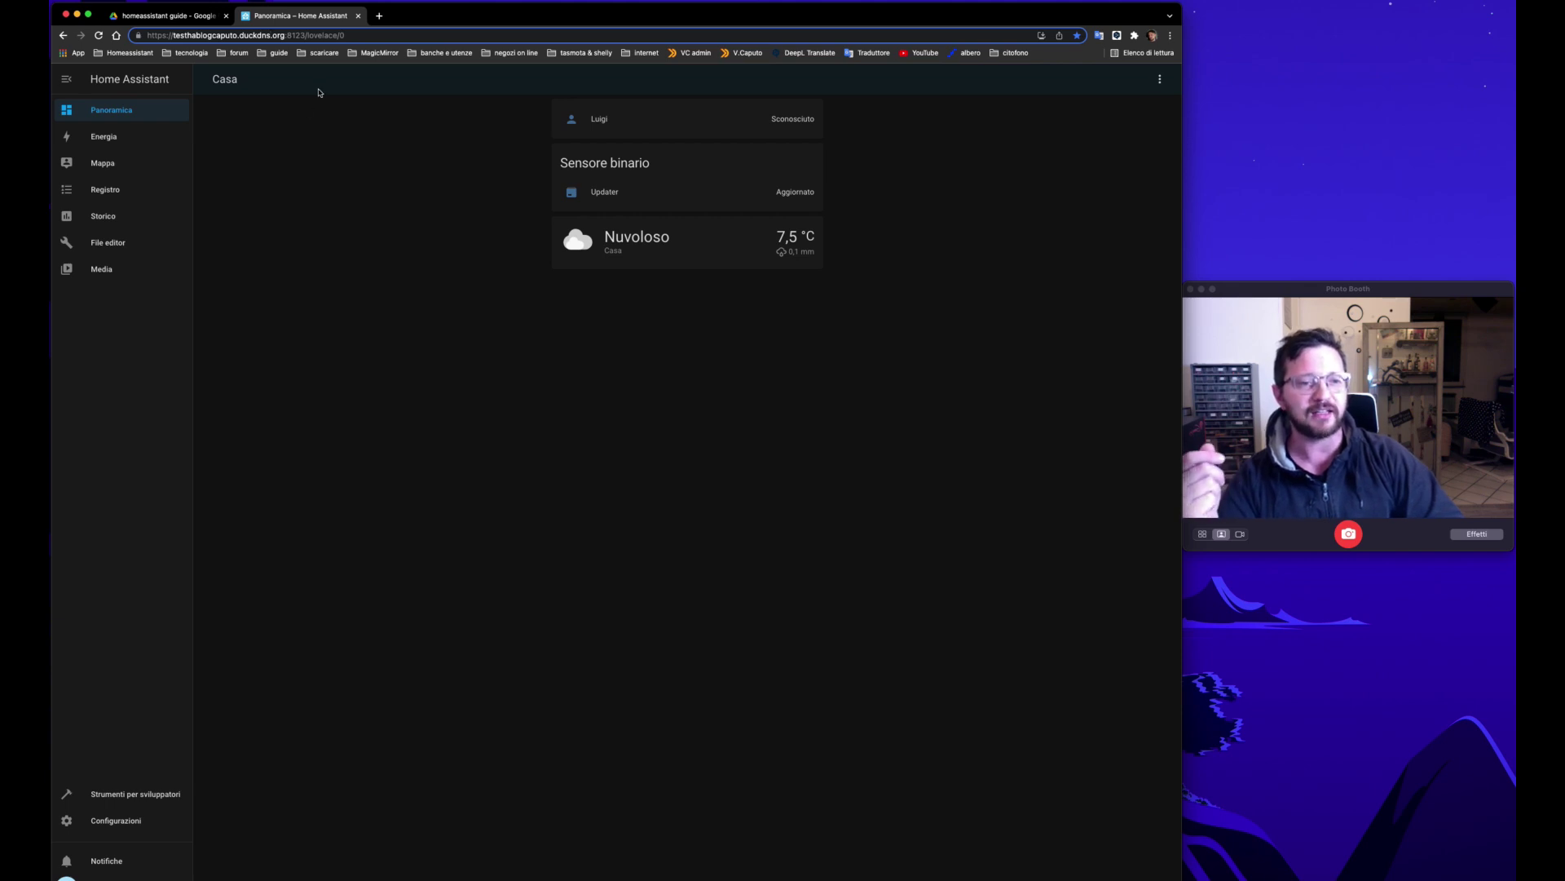
left_click(379, 15)
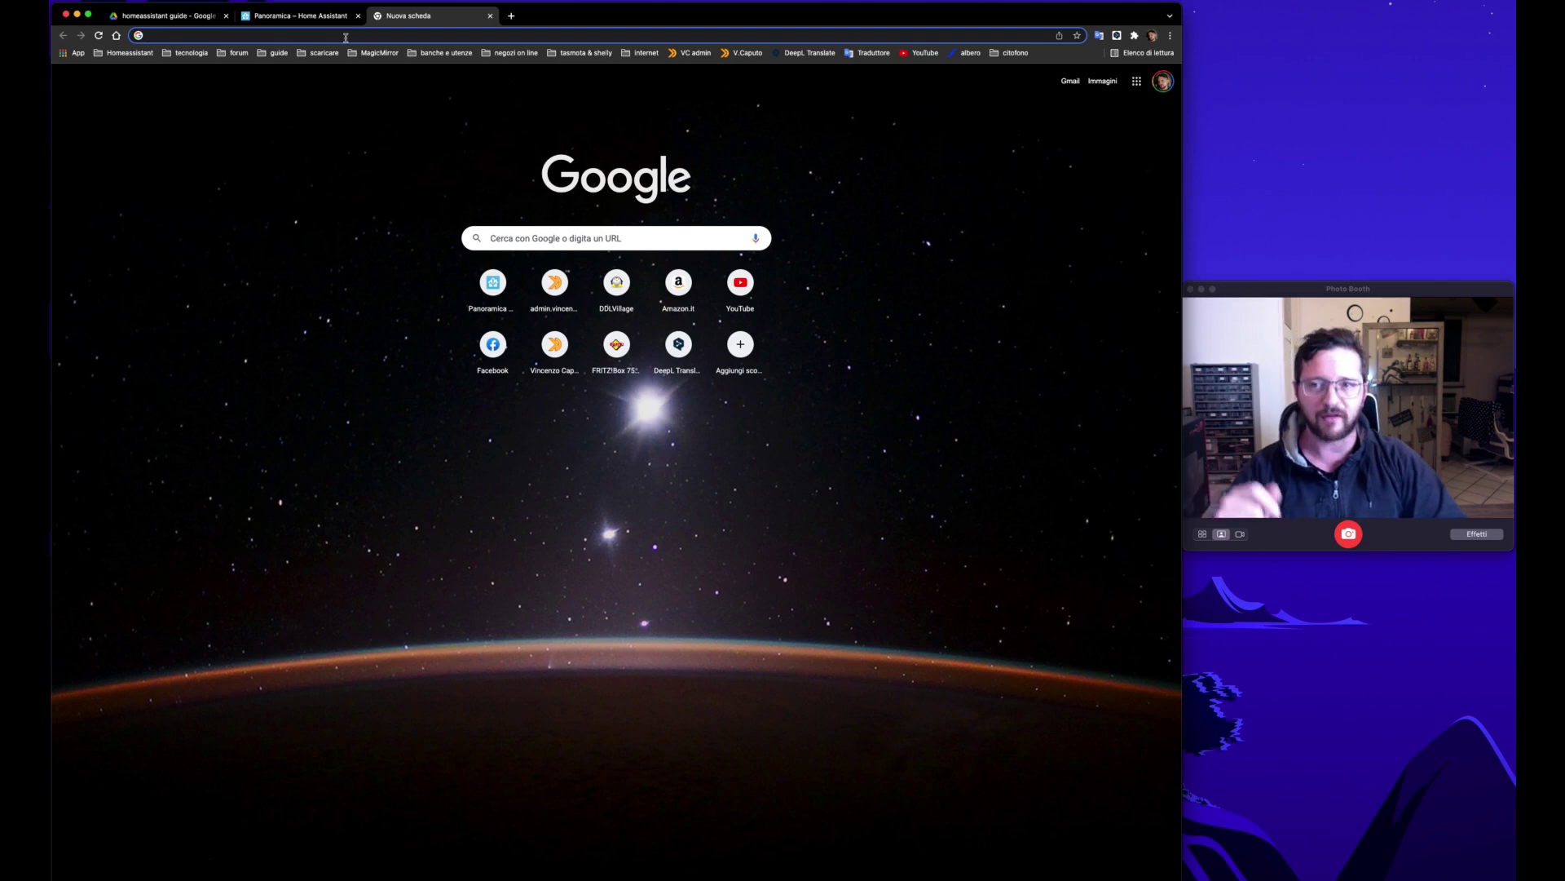
type("htt")
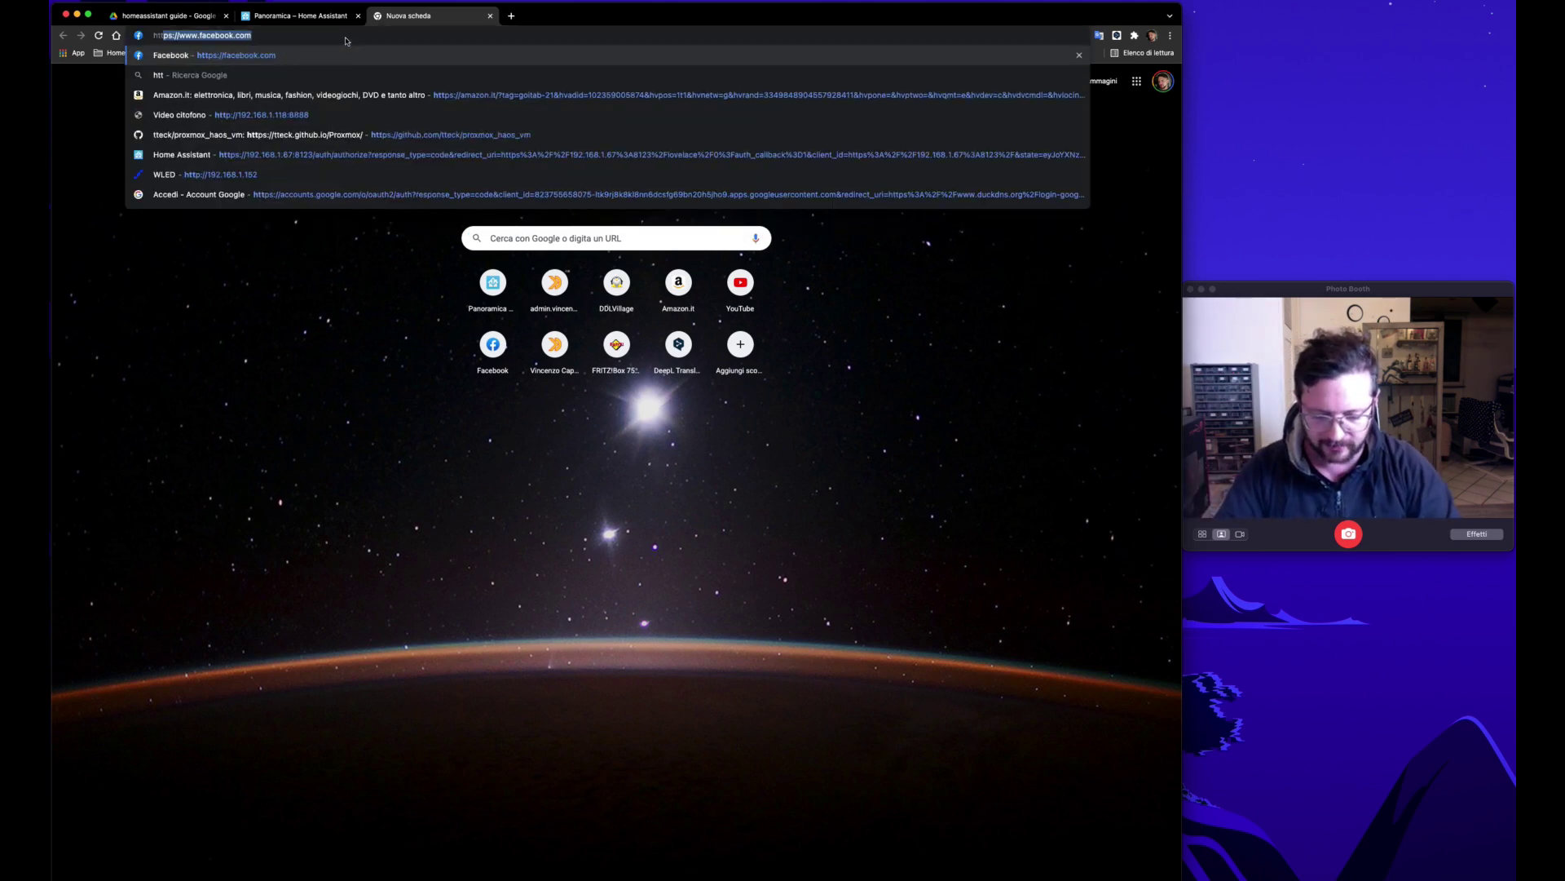
type("ps:")
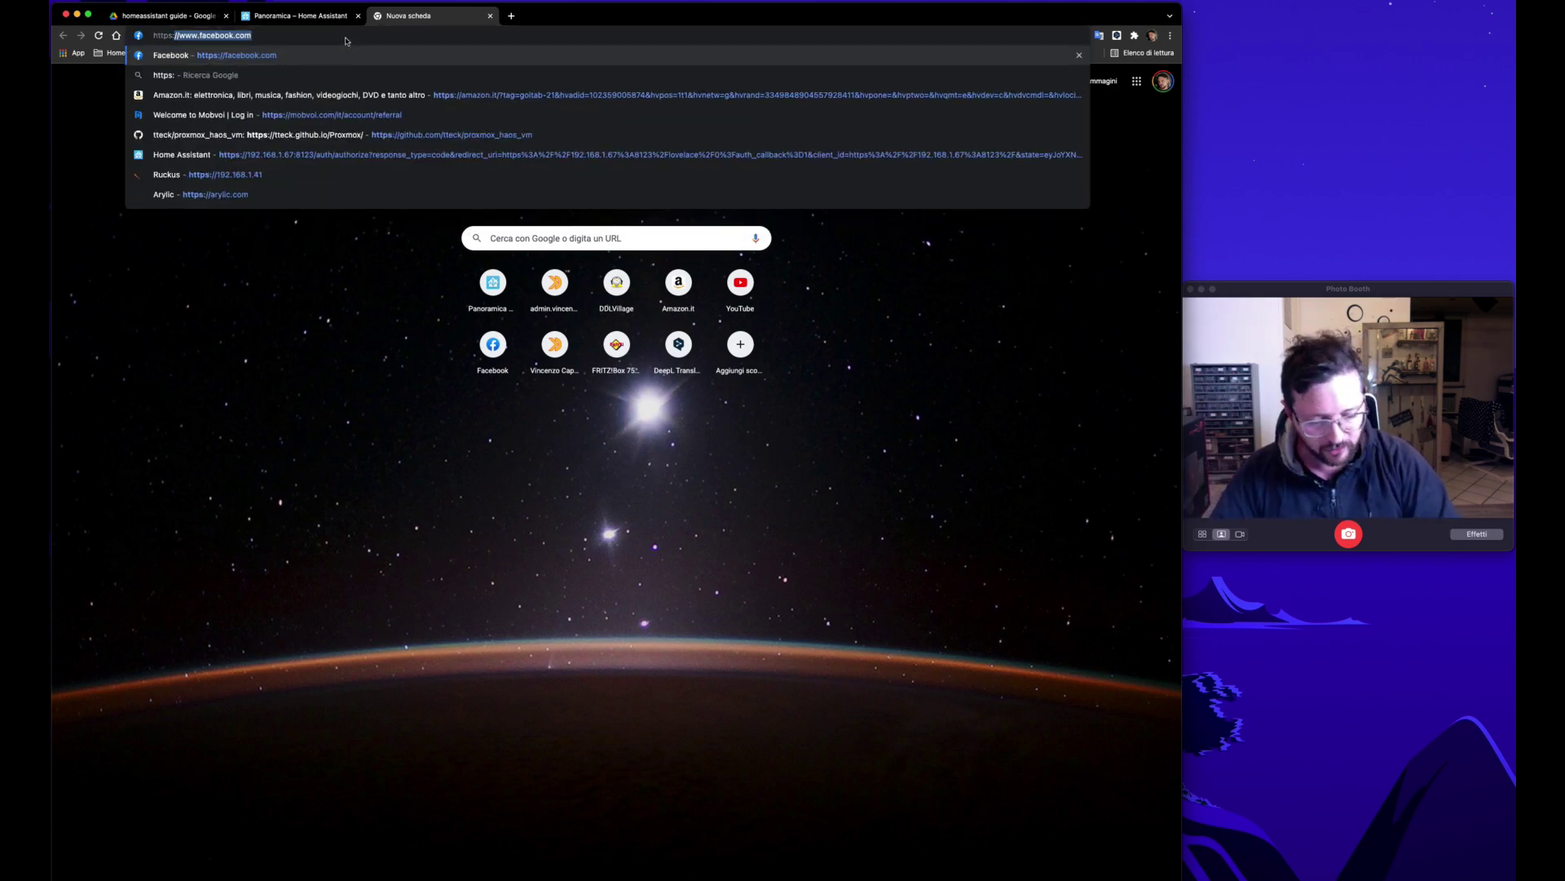
type("//192.168.1.80")
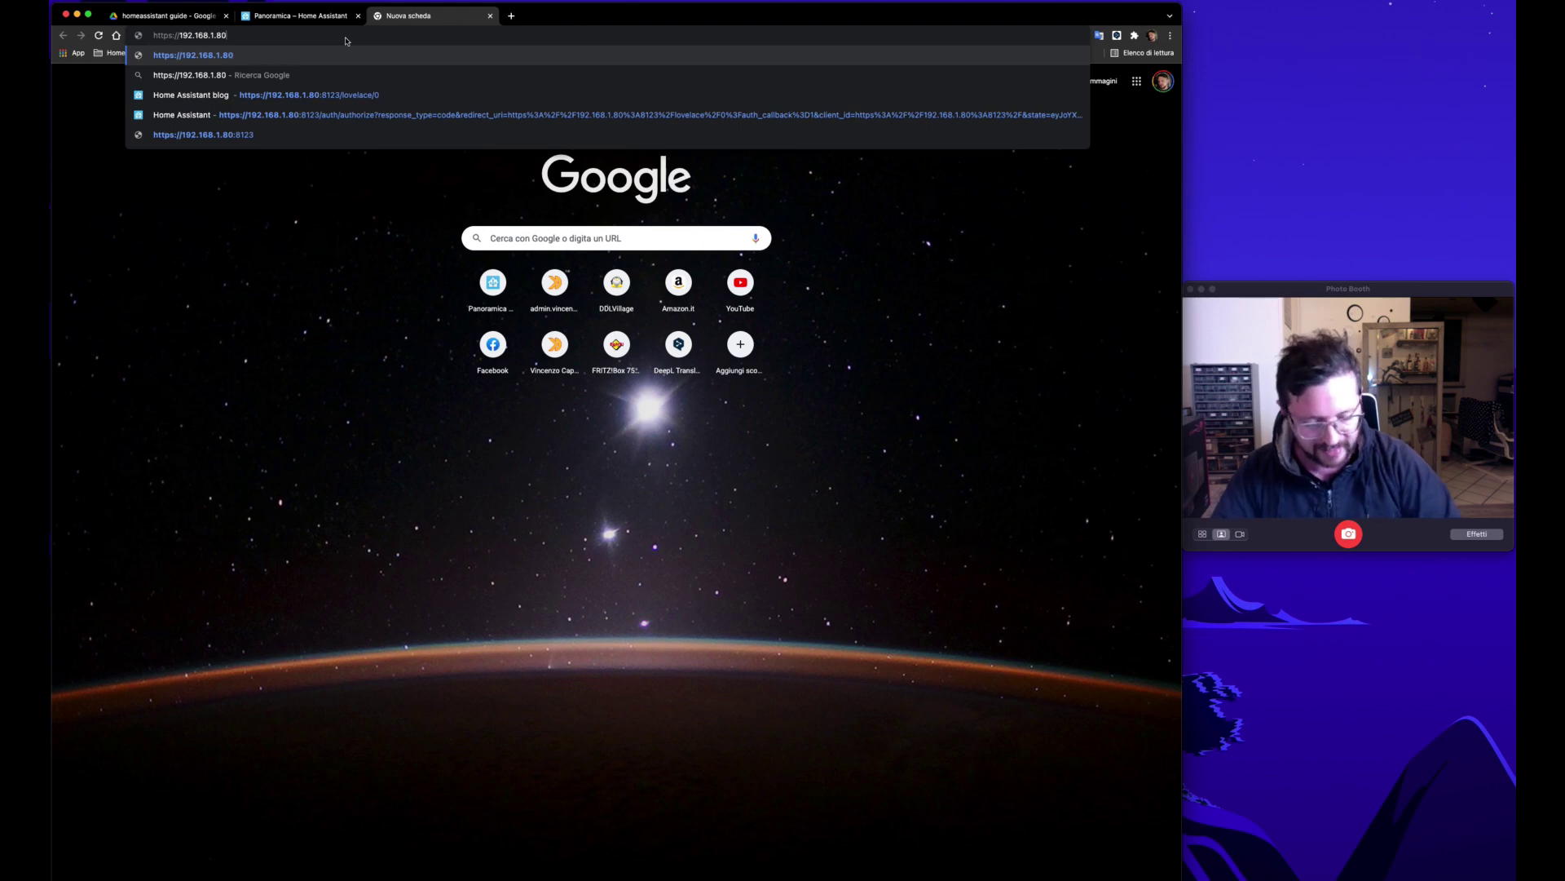
type(":")
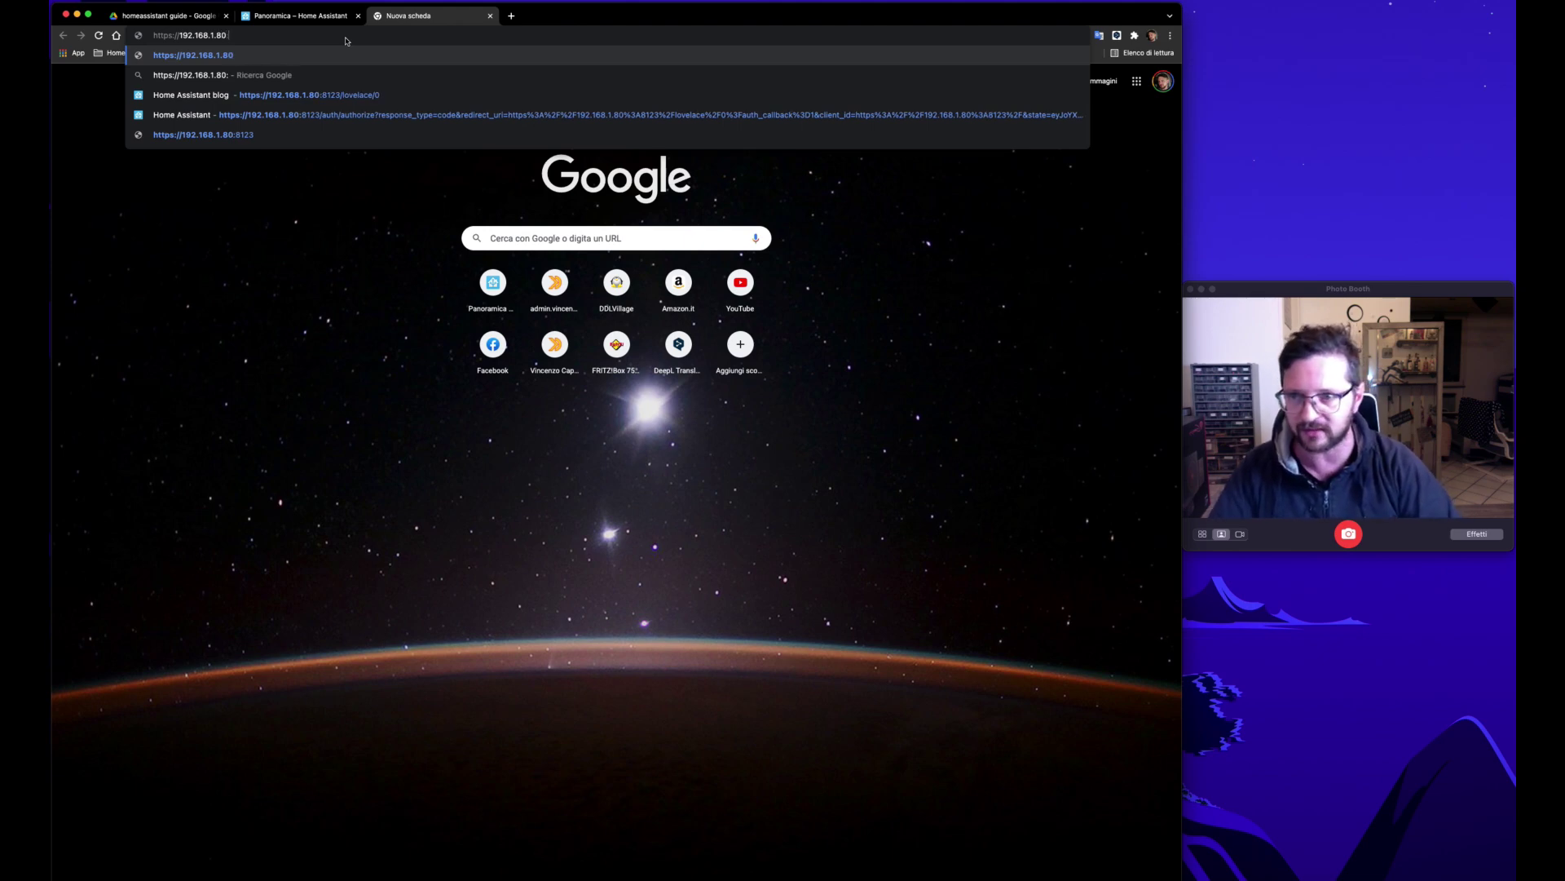
type("8123")
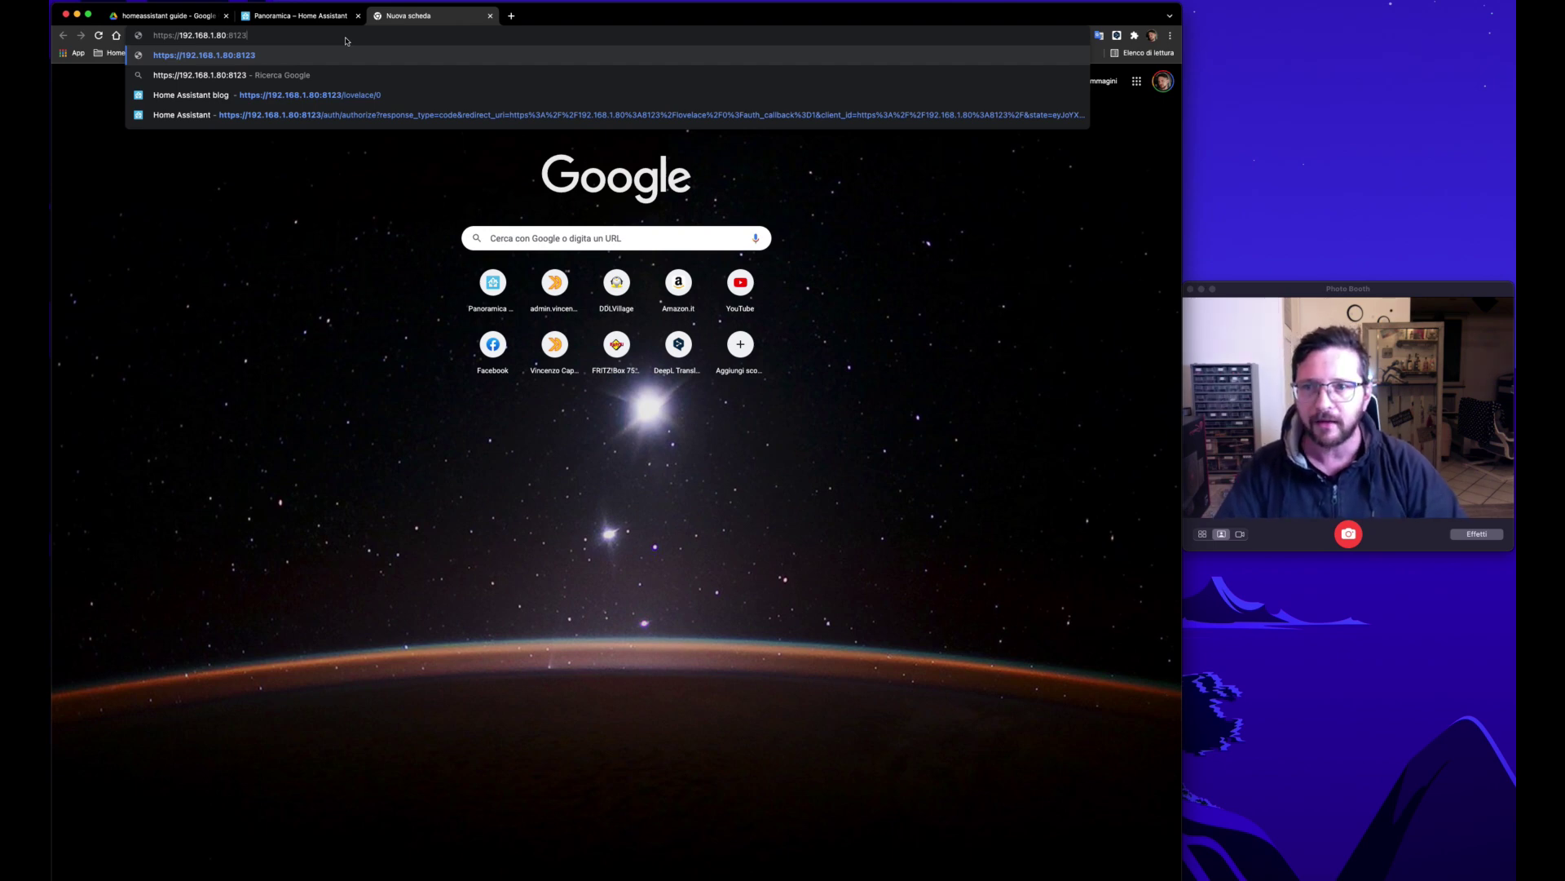
key("Return")
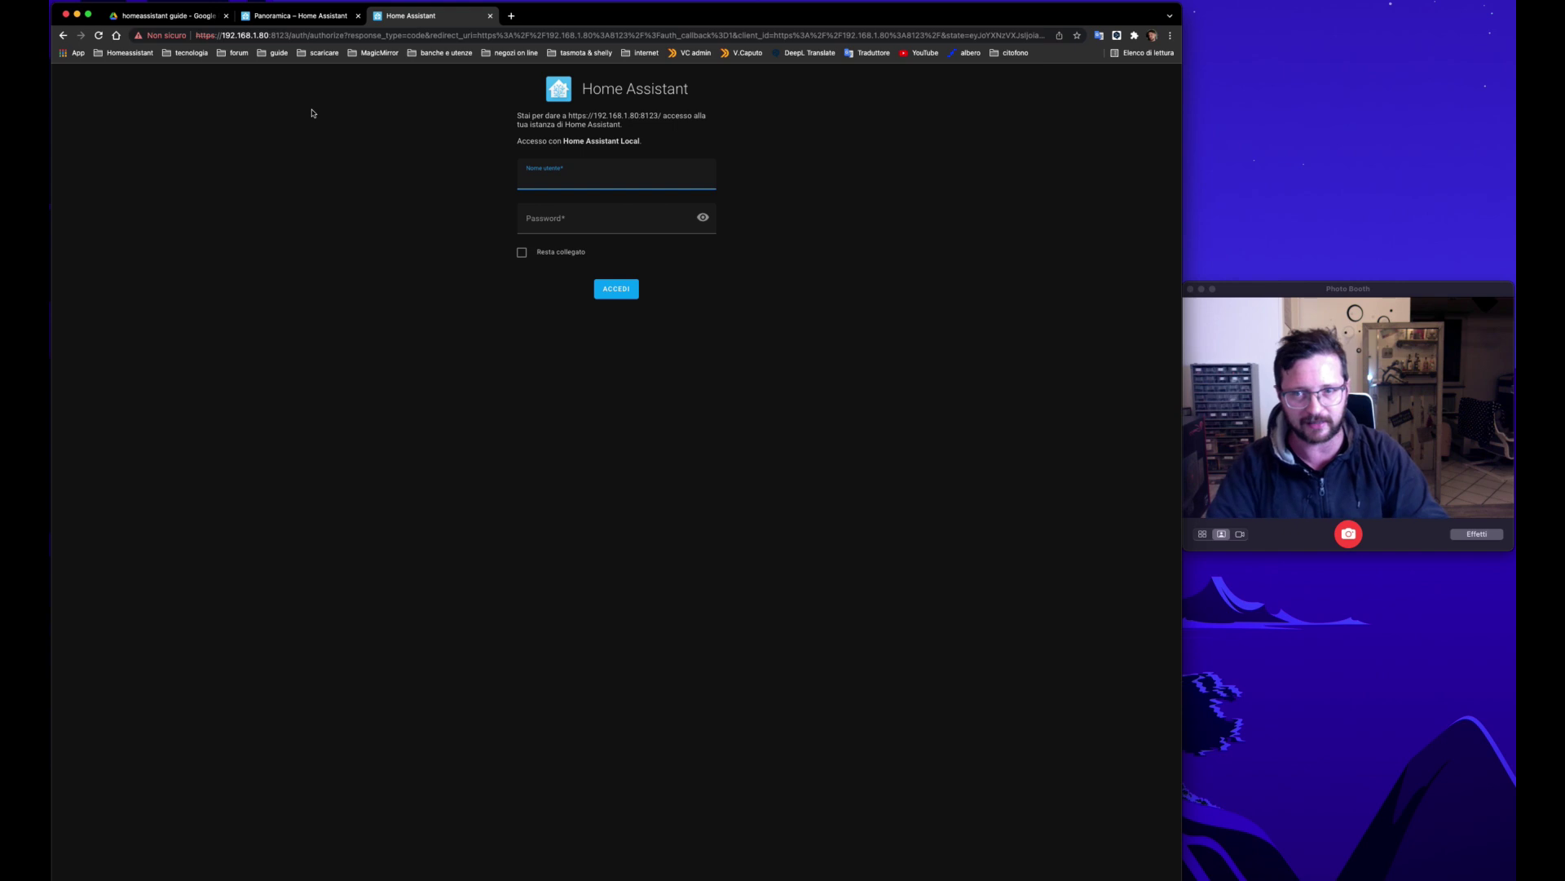
left_click(232, 32)
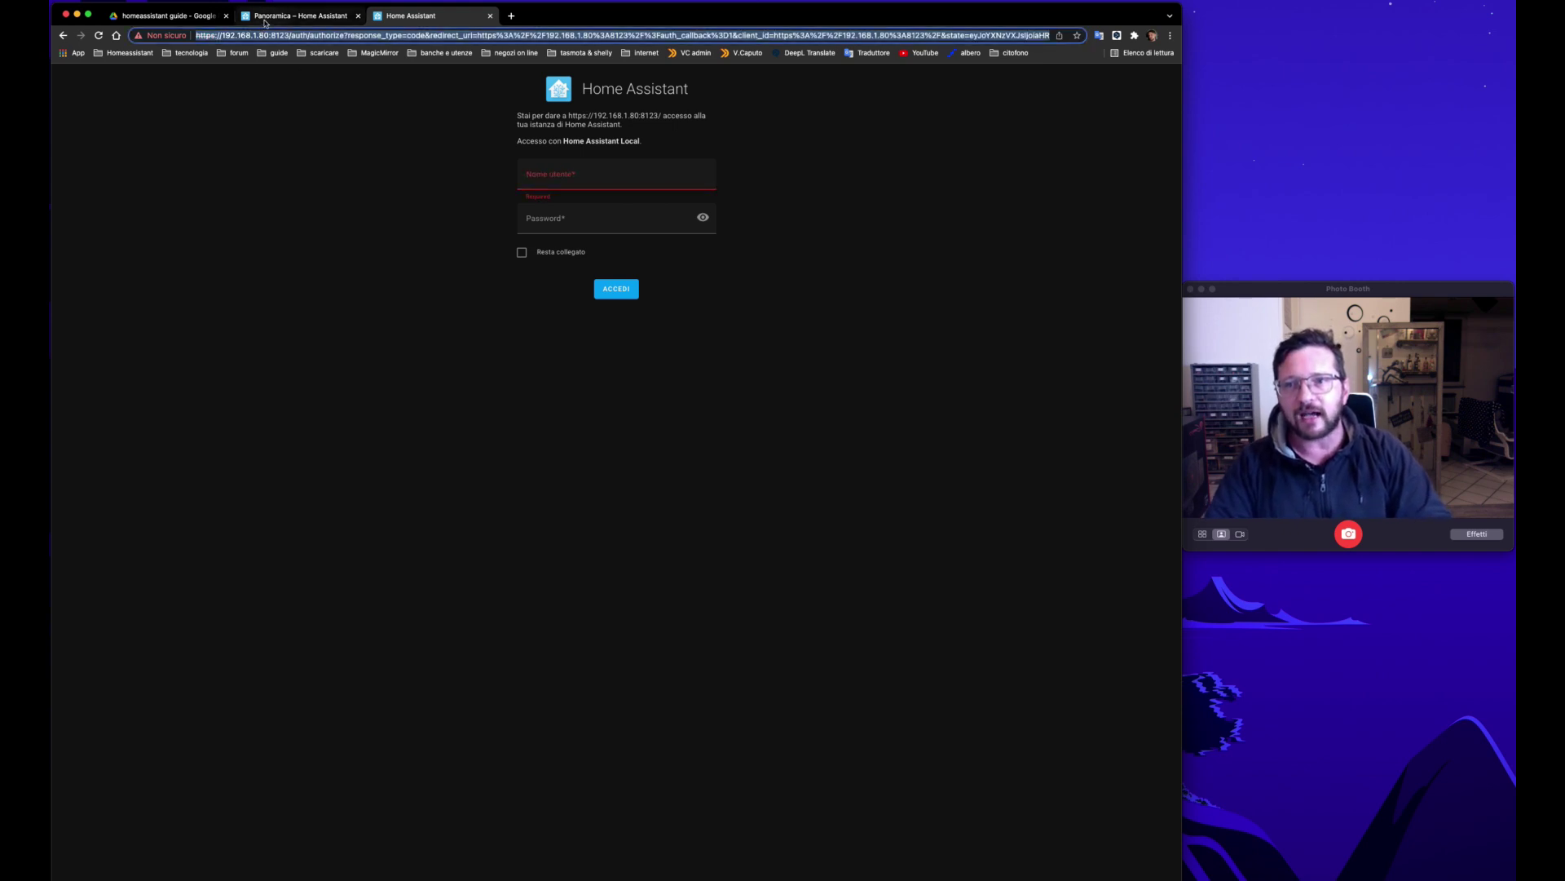
left_click(297, 16)
left_click(491, 17)
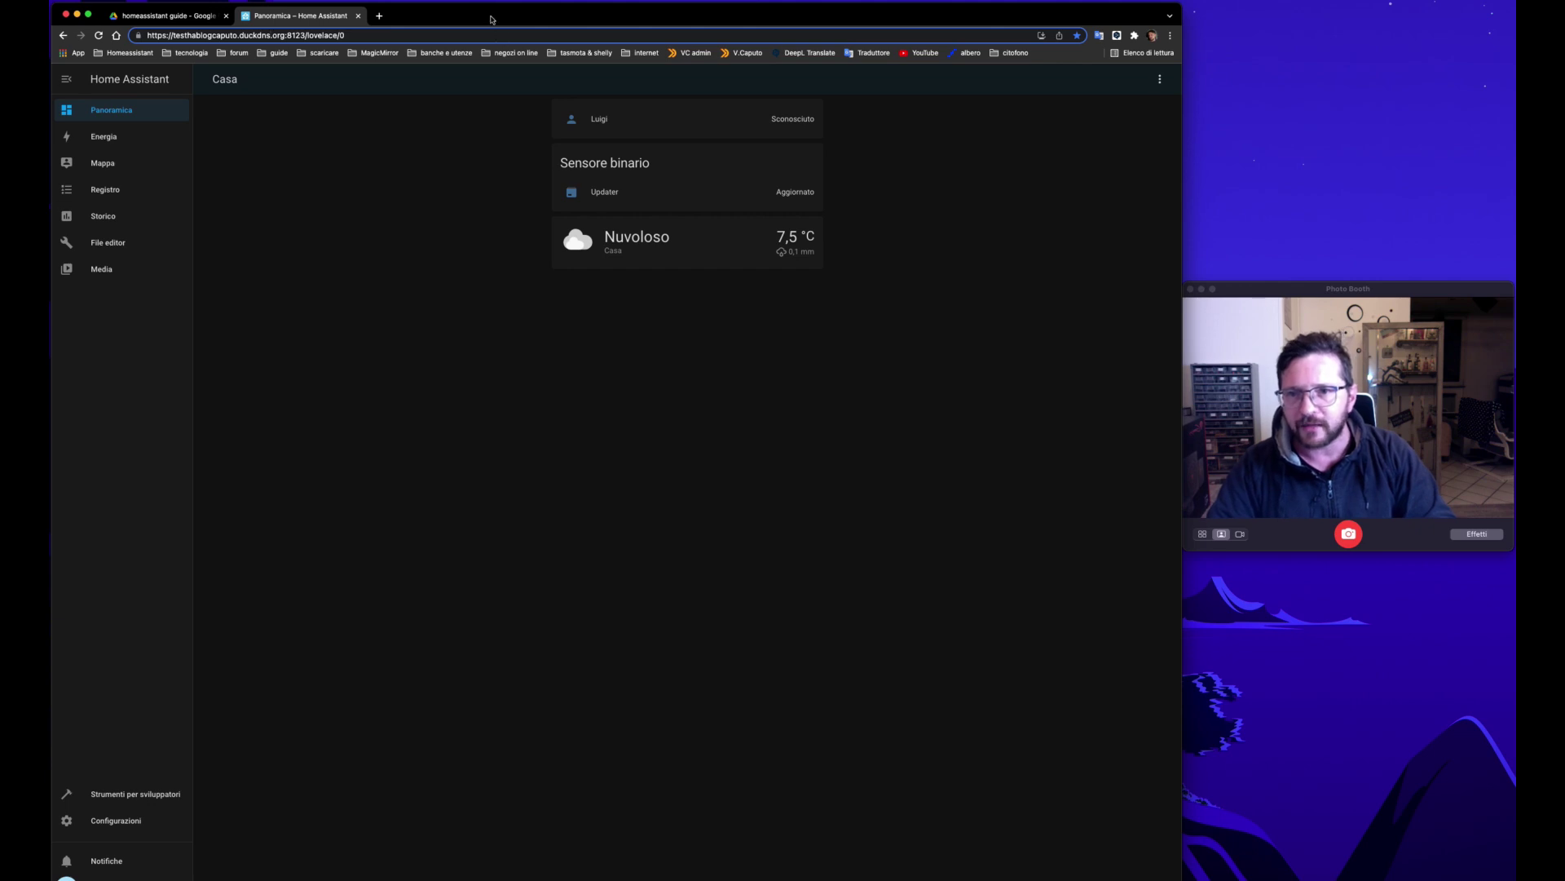
Step: Move the browser window back into place and open Configurazioni from the sidebar
left_click_drag(489, 15, 489, 0)
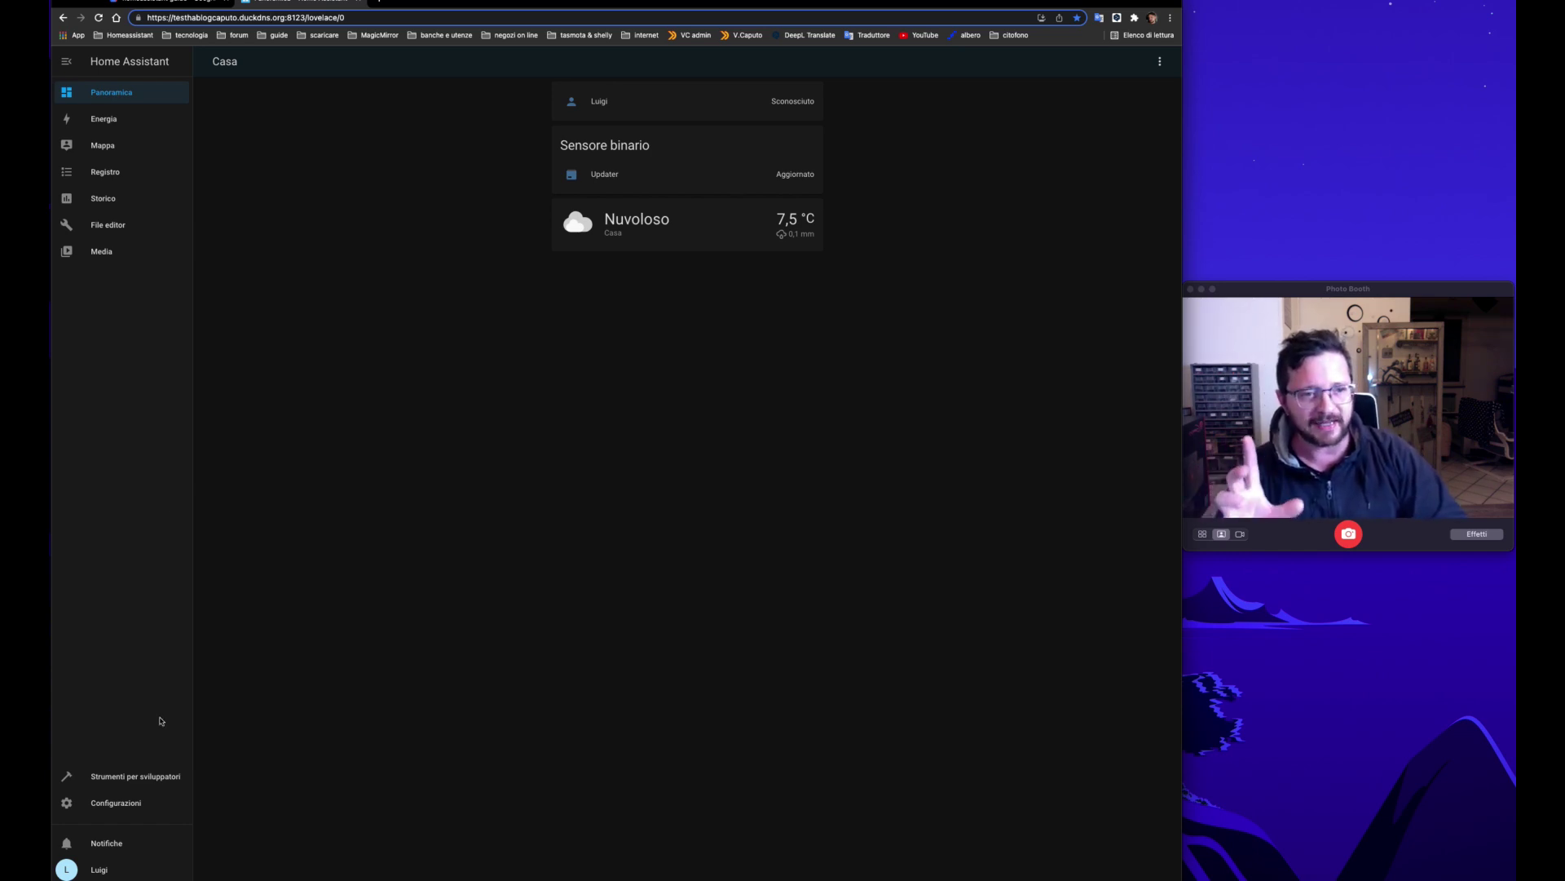
left_click(114, 799)
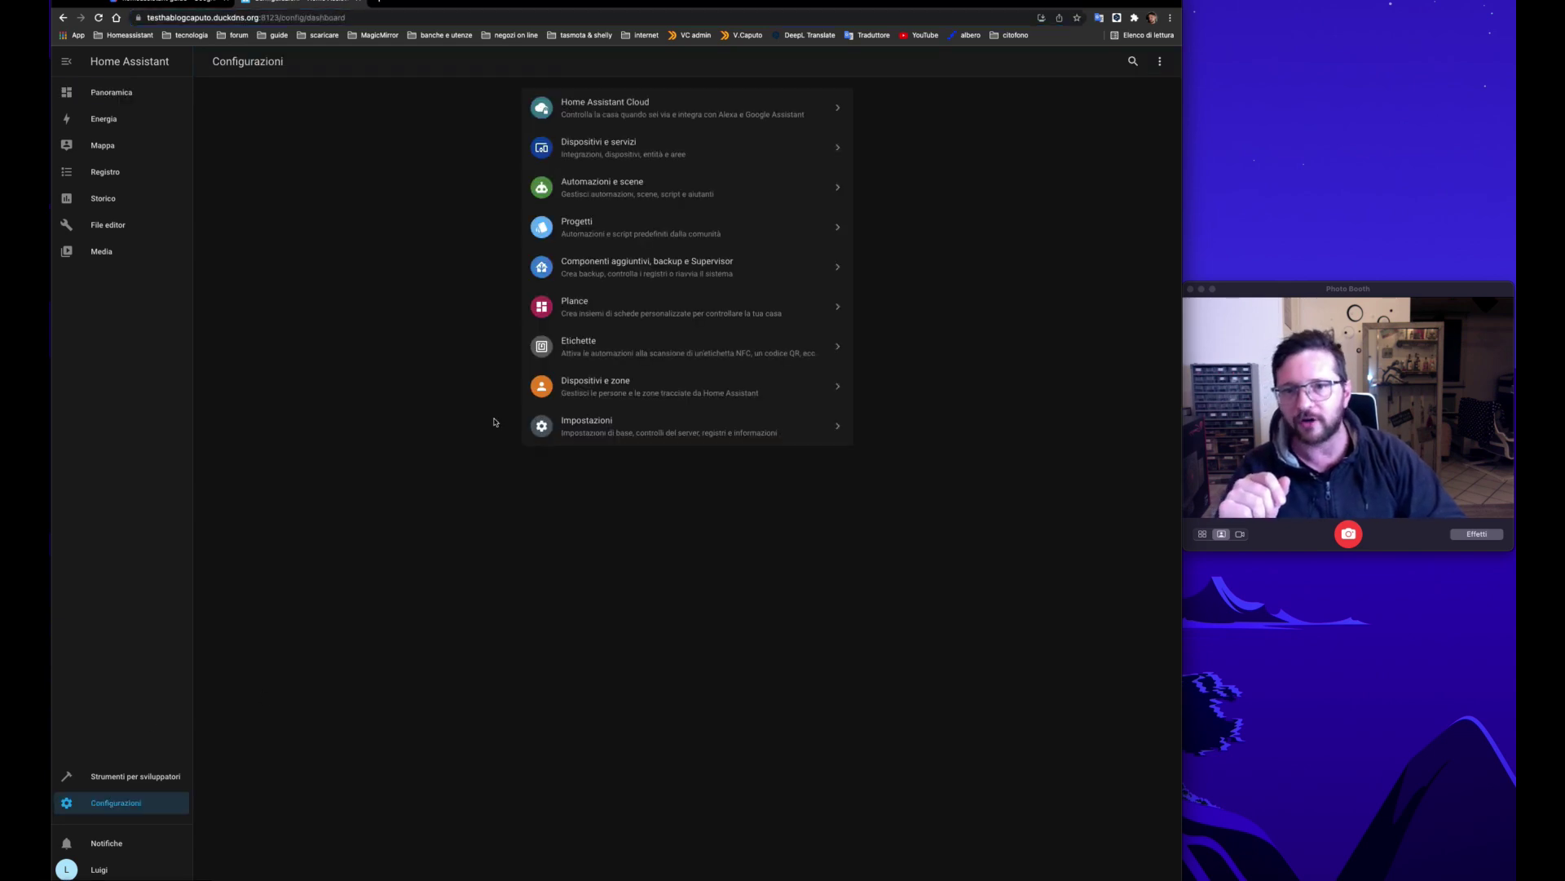
Step: Open the Supervisor Backup tab listing the 3 febbraio and 29 gennaio 2022 backups
left_click(614, 275)
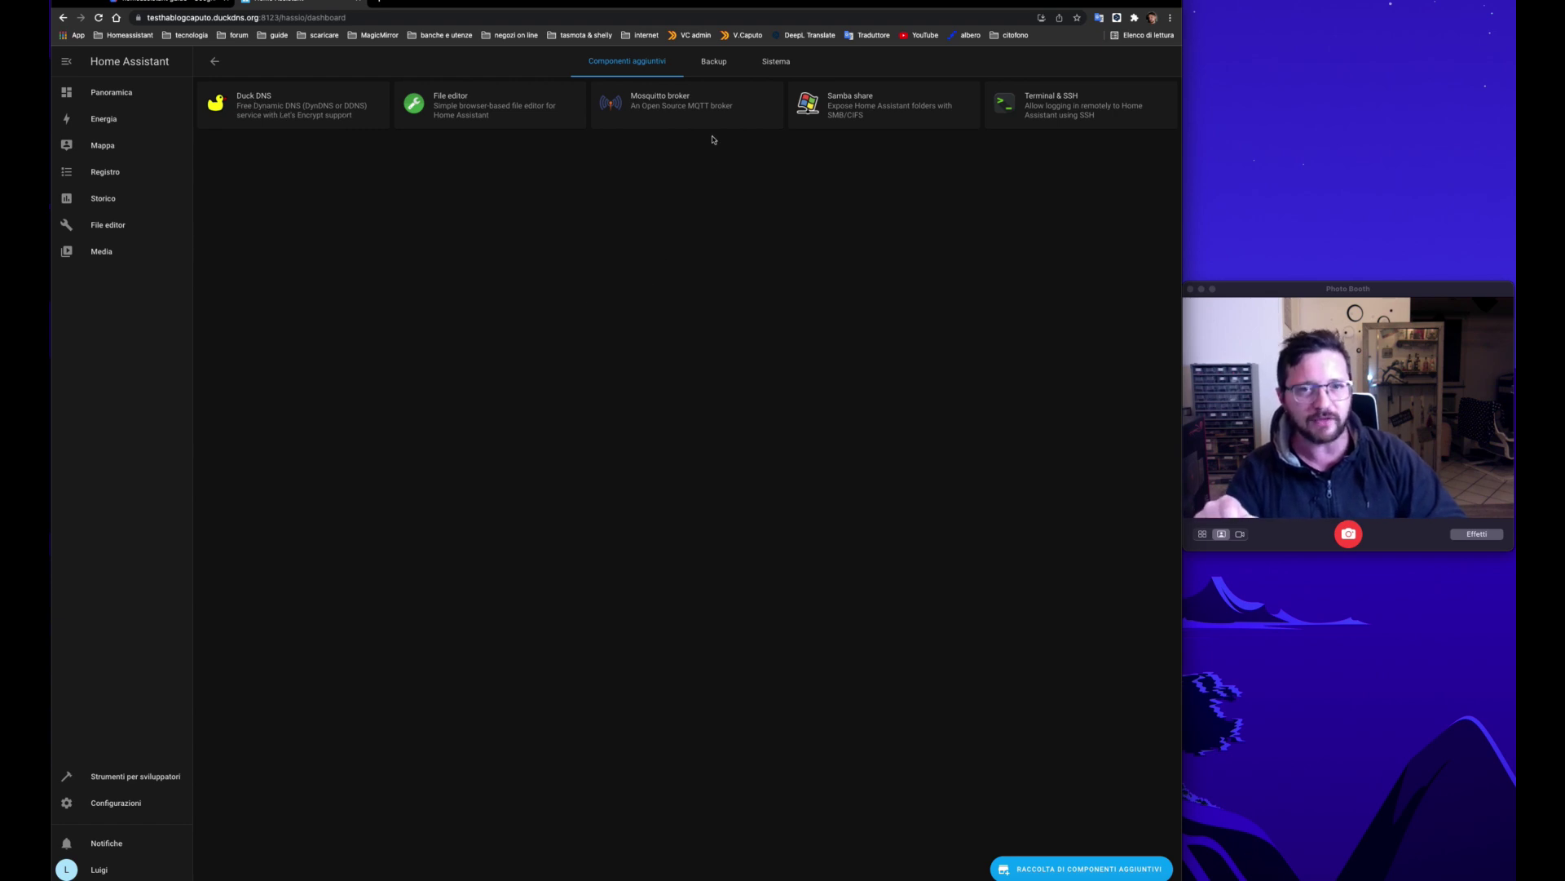
left_click(717, 65)
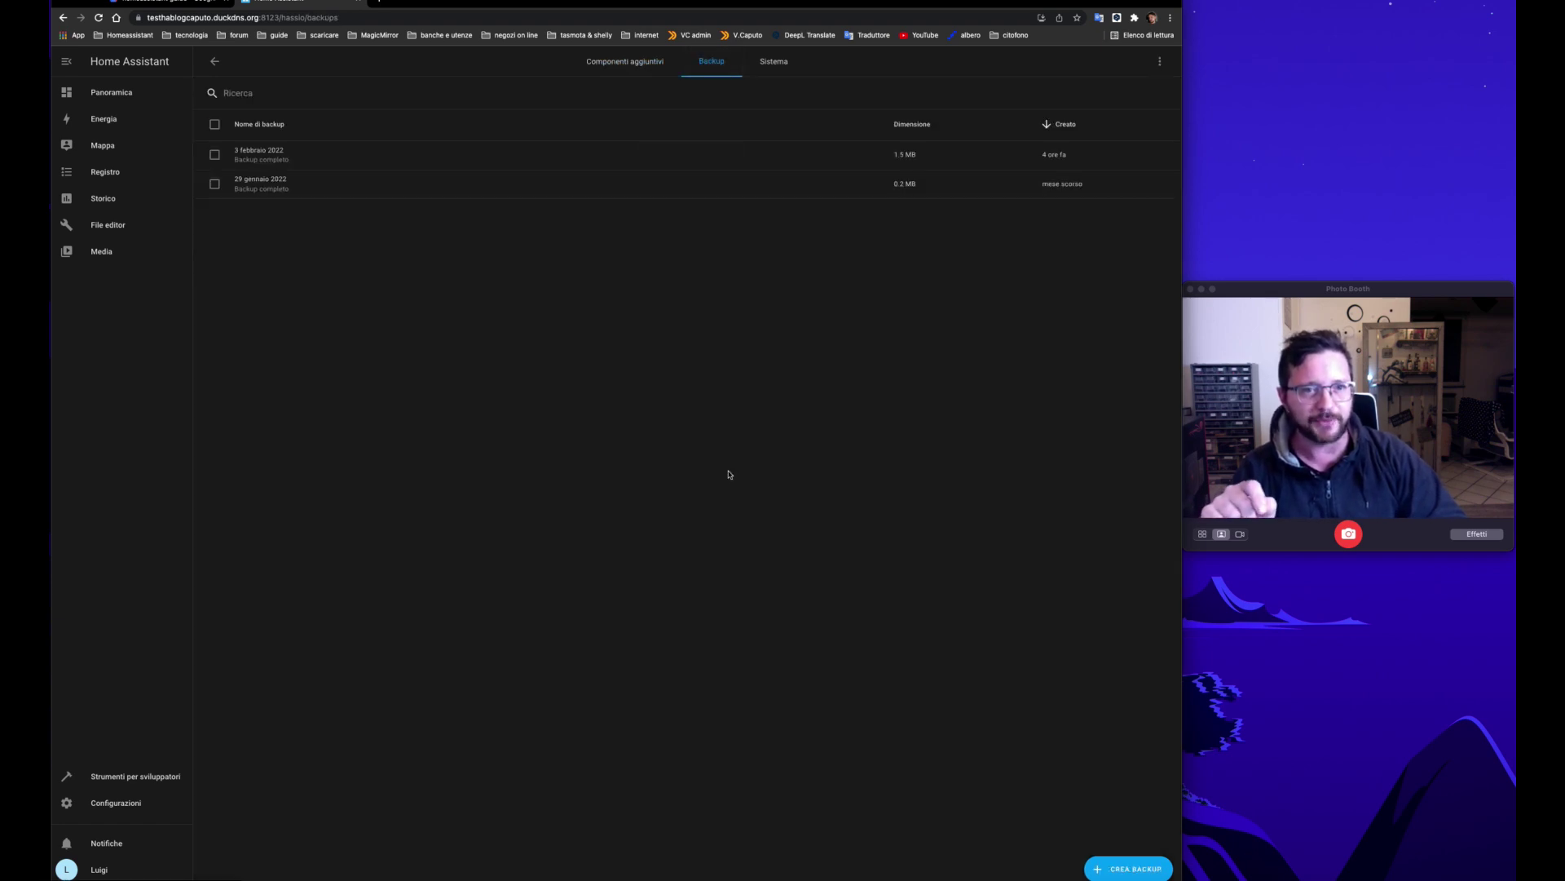
Step: Create a new full backup using the default Backup completo option
left_click(1120, 870)
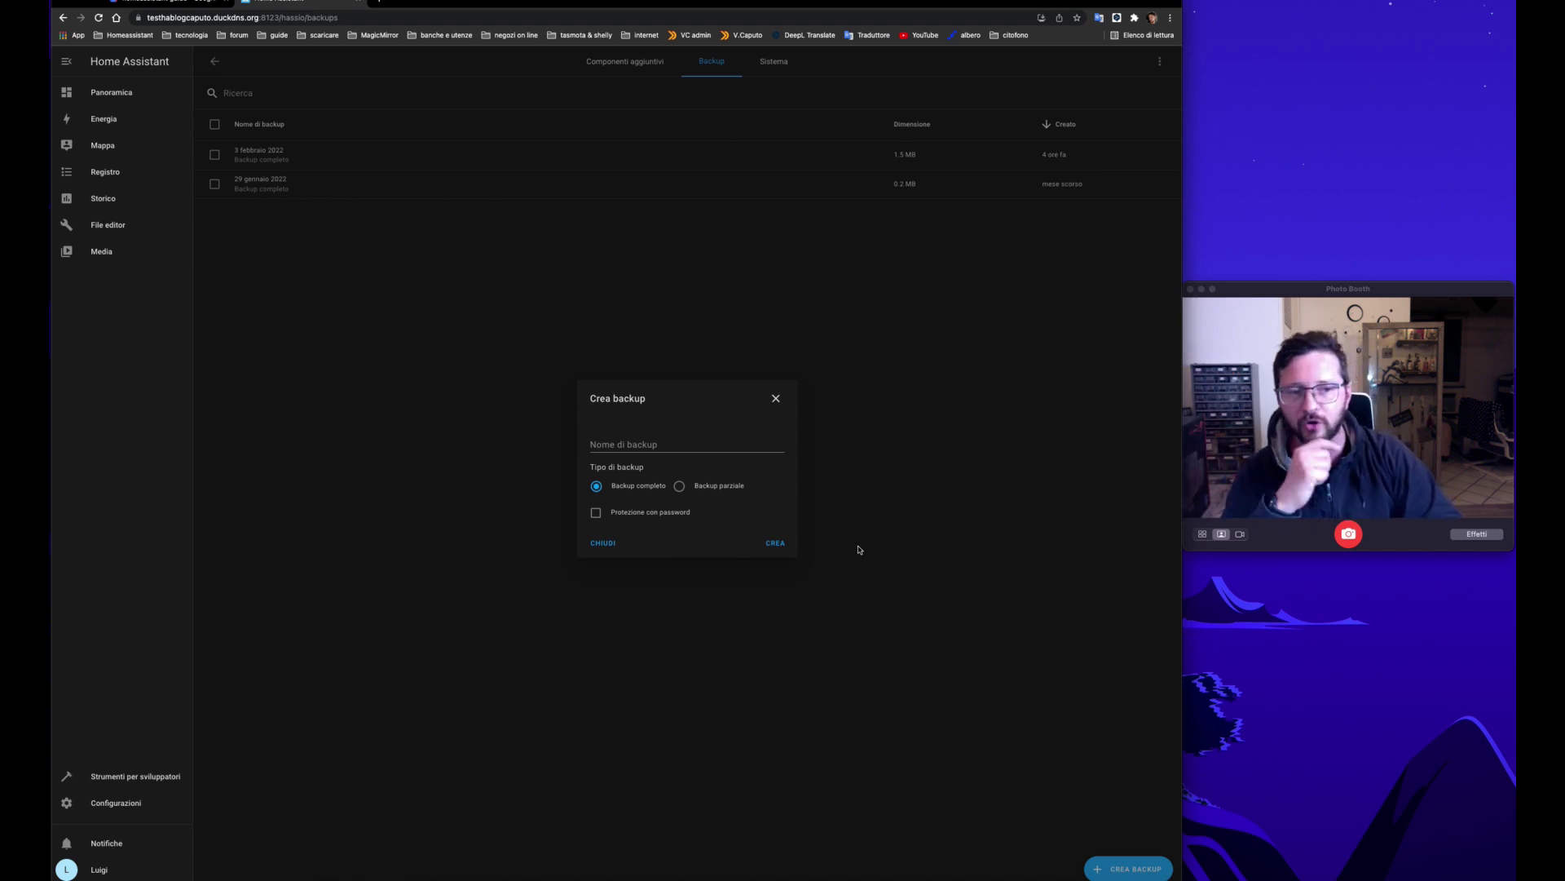
left_click(775, 544)
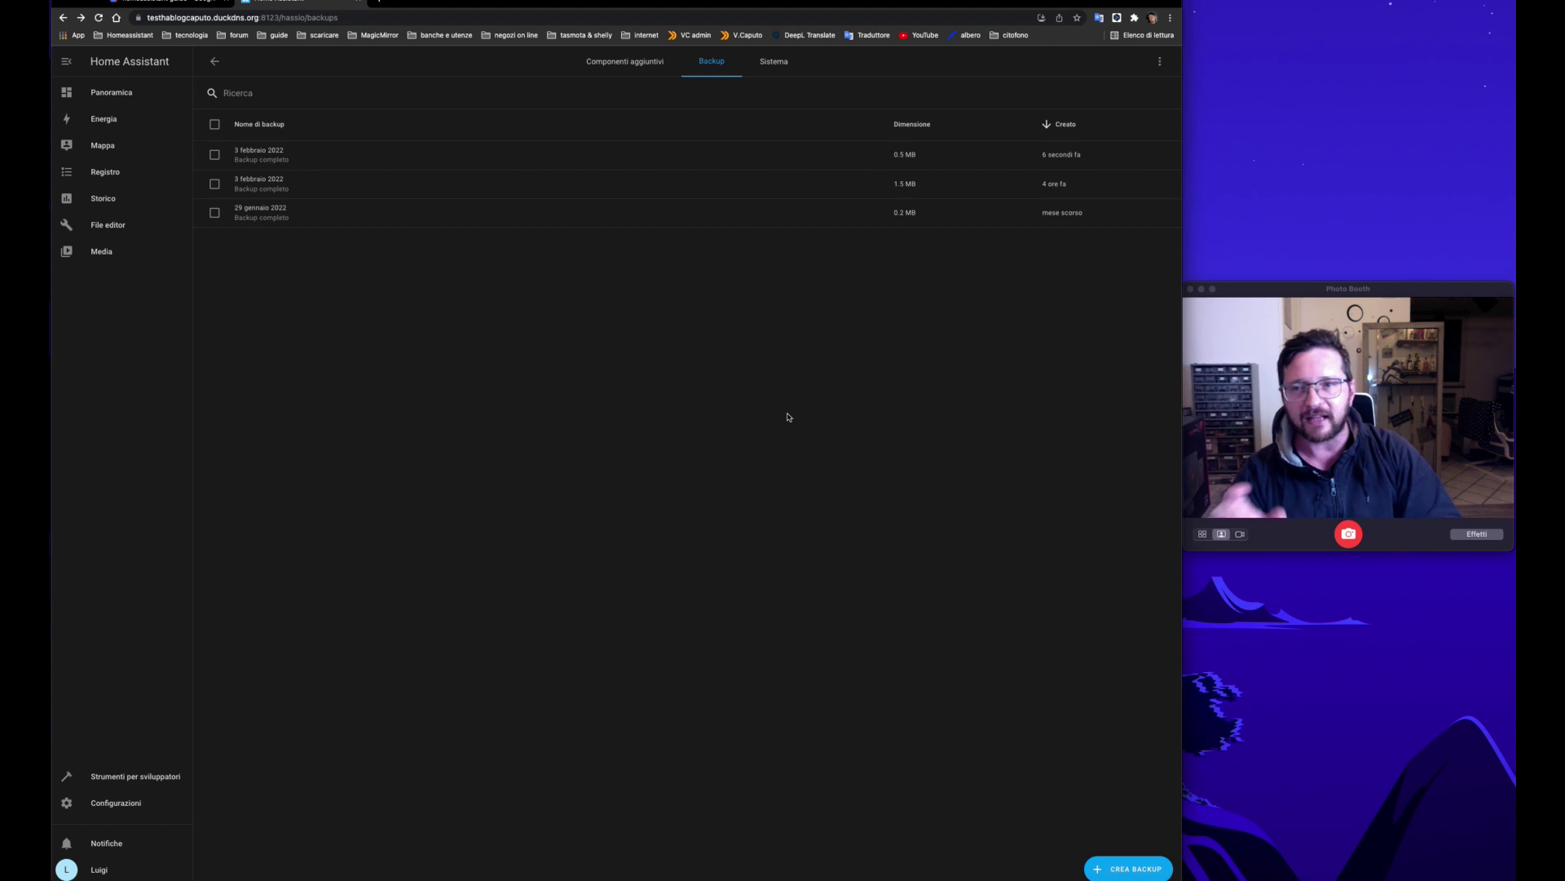
Step: Open the 3 febbraio 2022 backup's details and show its Download/Delete menu
left_click(318, 163)
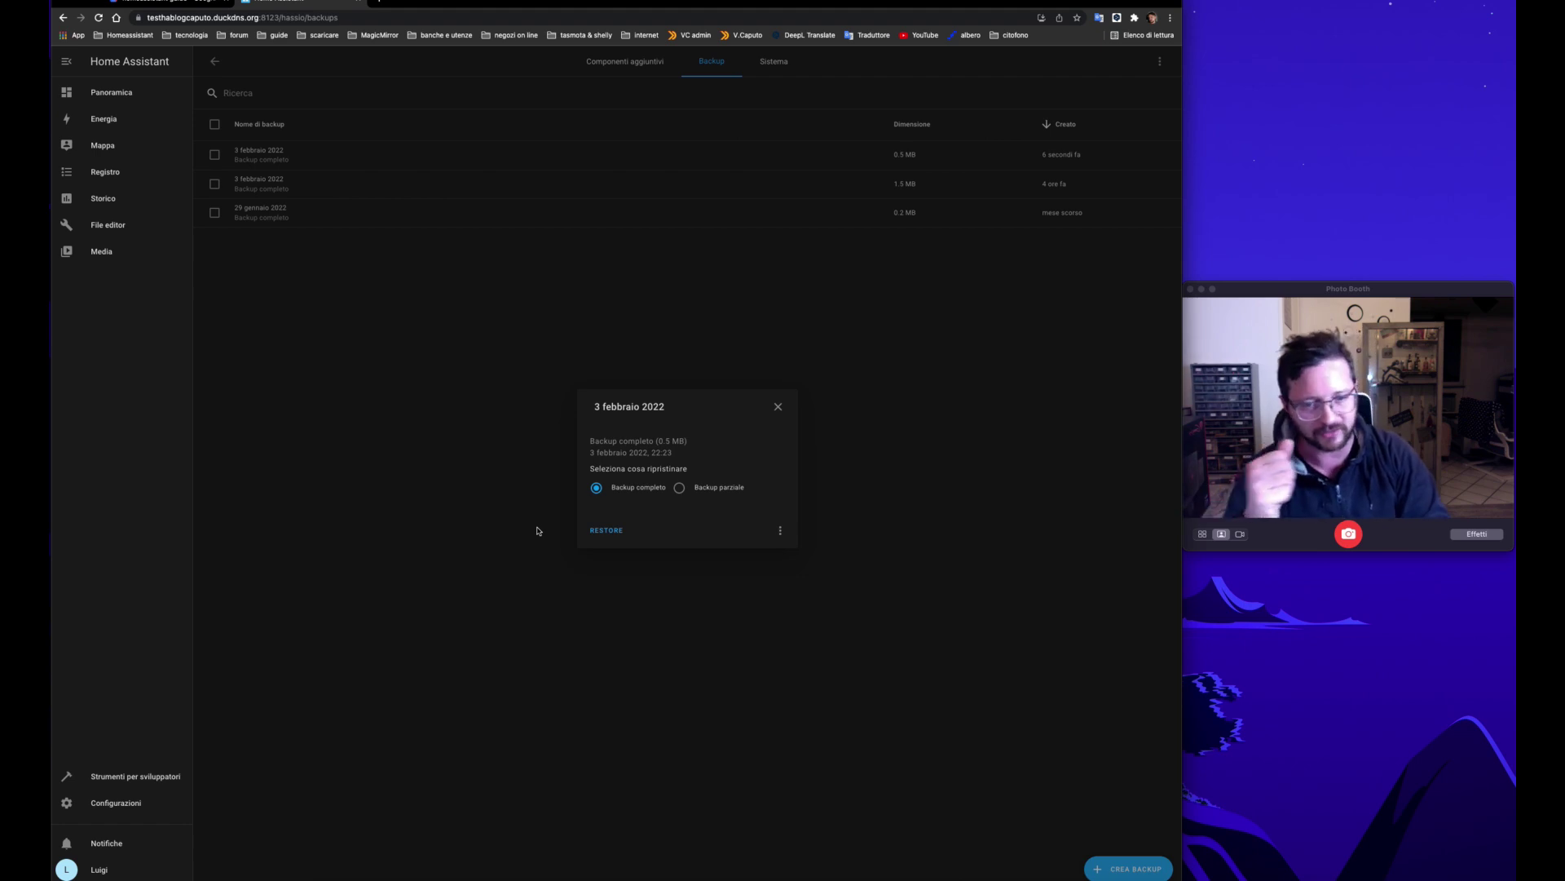
left_click(780, 531)
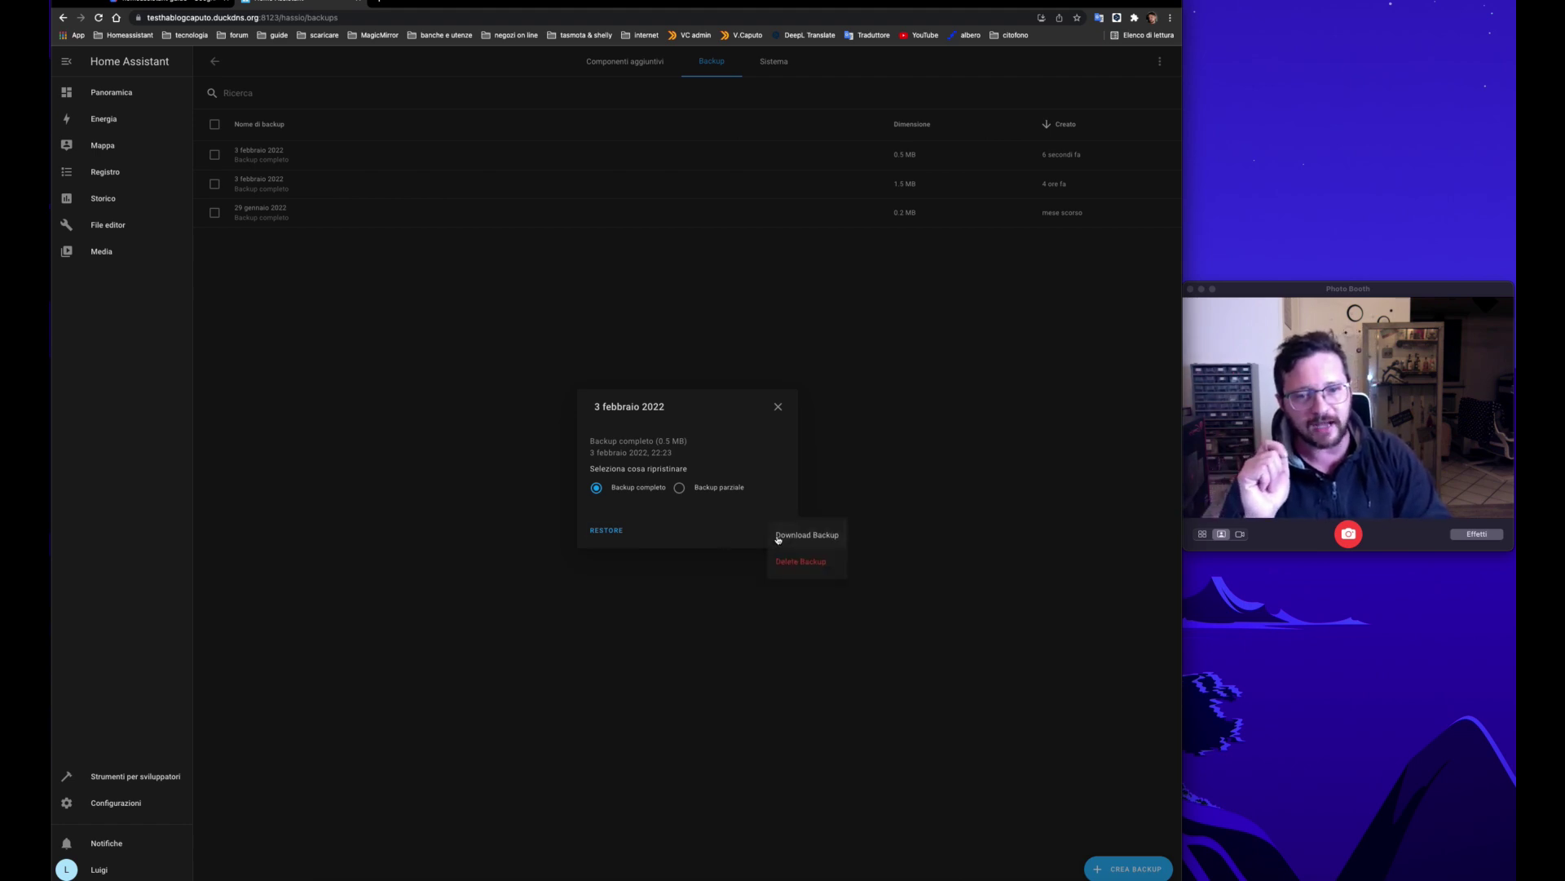